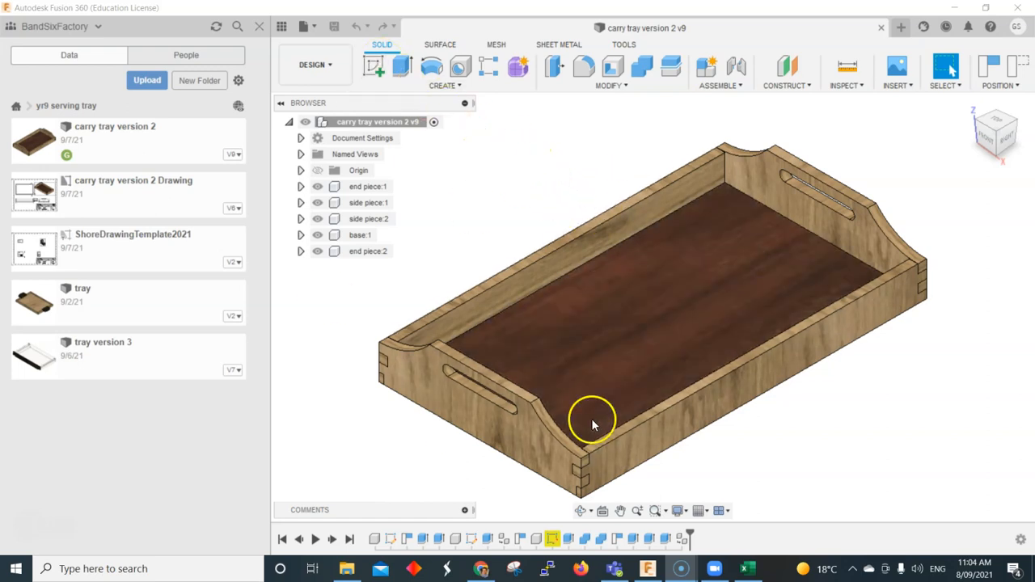
- Create a new drawing from the full tray assembly using the ShoreDrawingTemplate2021 template
{"action": "left_click", "coordinate": [343, 74]}
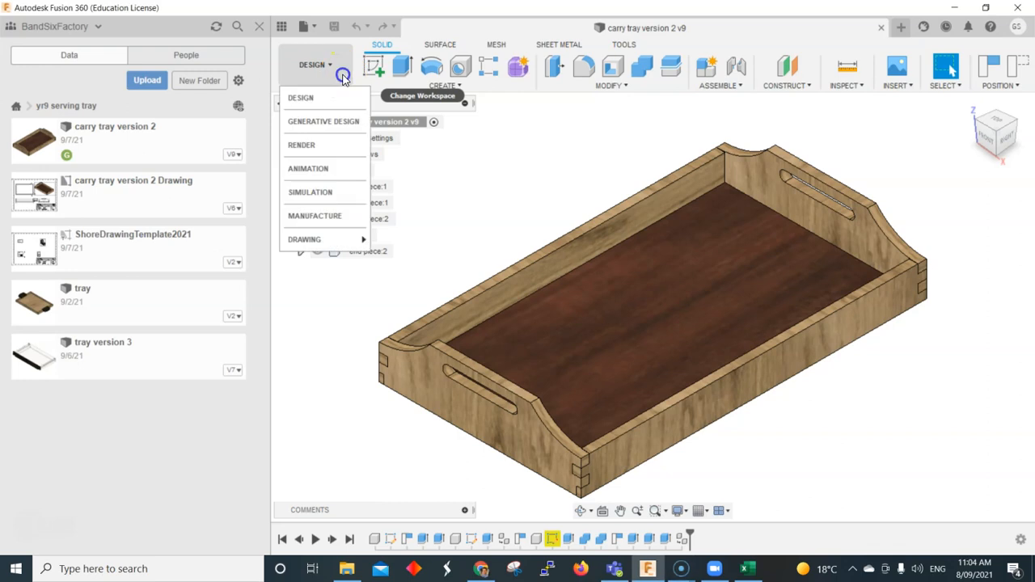
{"action": "mouse_move", "coordinate": [332, 239]}
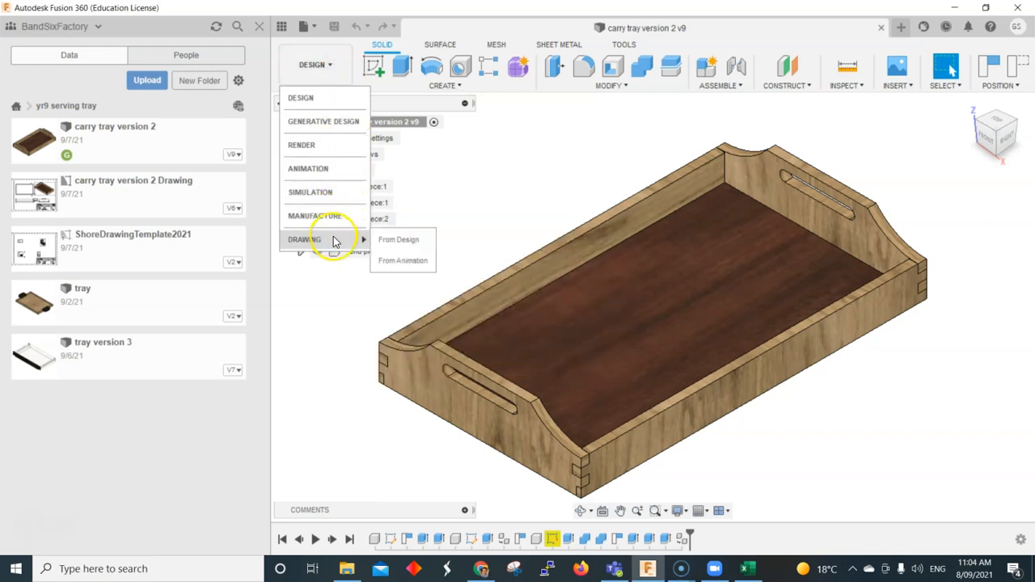
{"action": "left_click", "coordinate": [417, 244]}
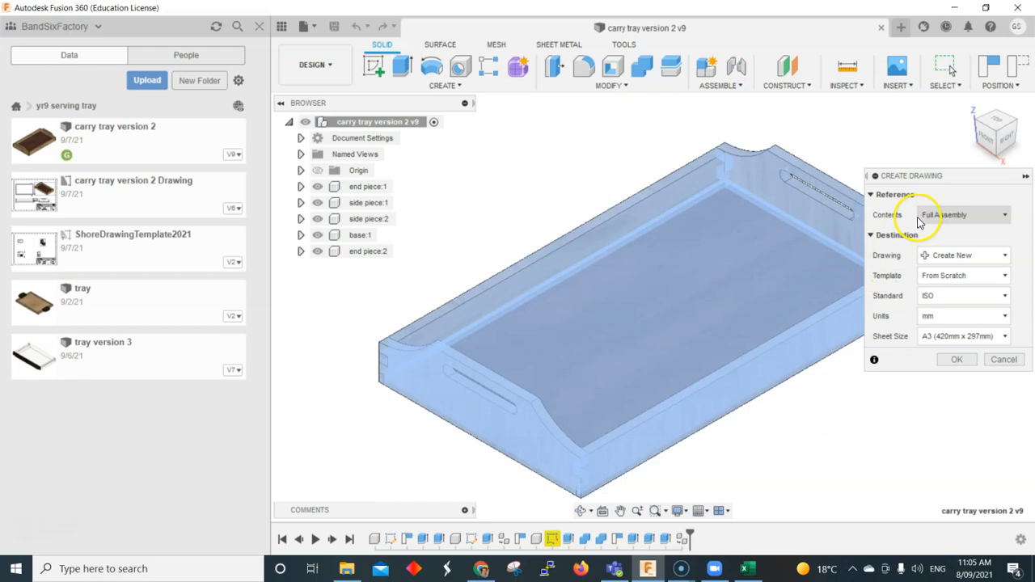
{"action": "left_click", "coordinate": [975, 257]}
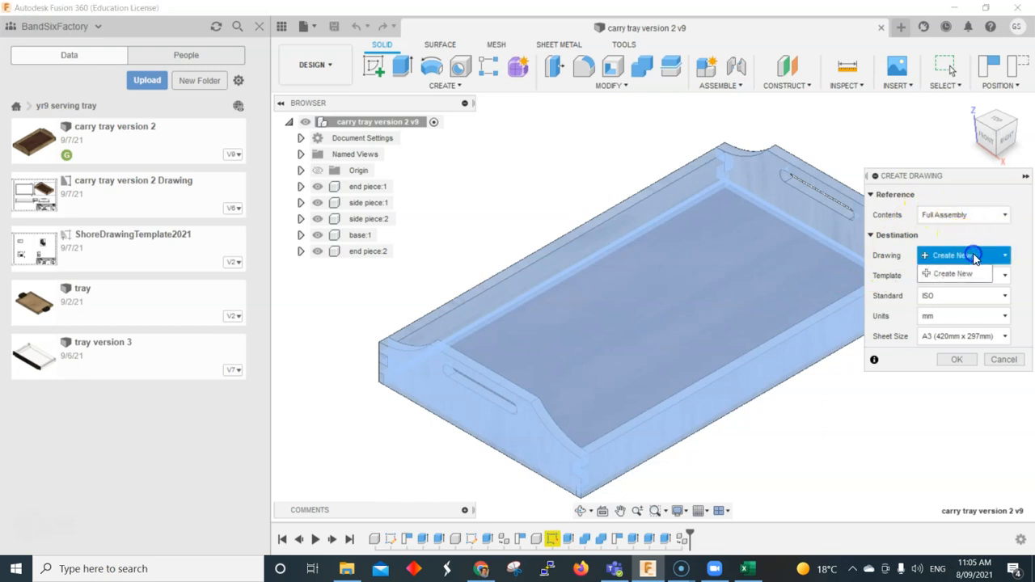
{"action": "left_click", "coordinate": [974, 257]}
{"action": "left_click", "coordinate": [944, 275]}
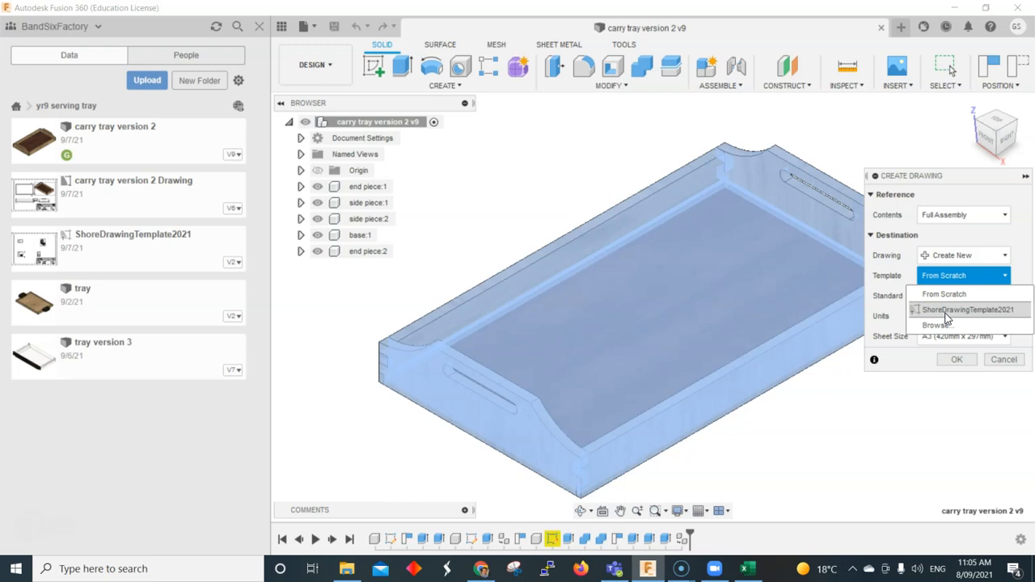
{"action": "left_click", "coordinate": [946, 310]}
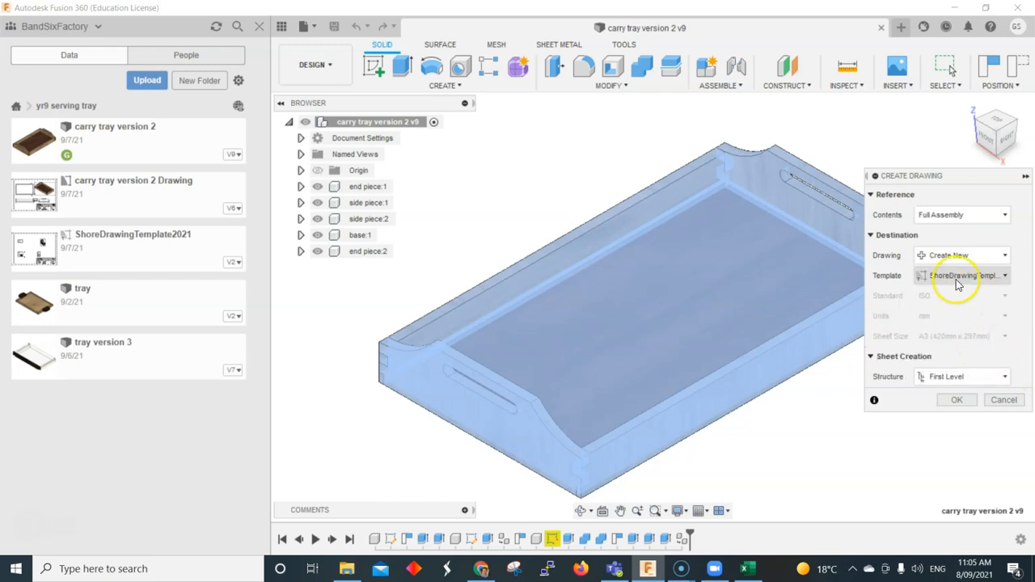
{"action": "left_click", "coordinate": [953, 398]}
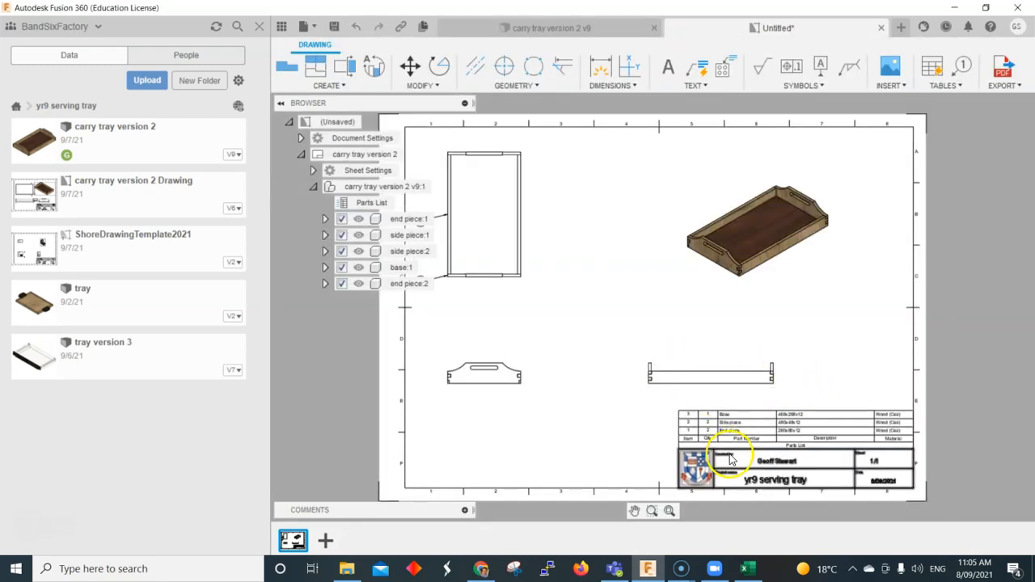
- Examine the new sheet's parts list and title block, checking the part descriptions and materials against the views
{"action": "scroll", "coordinate": [738, 426], "scroll_direction": "up", "scroll_amount": 4}
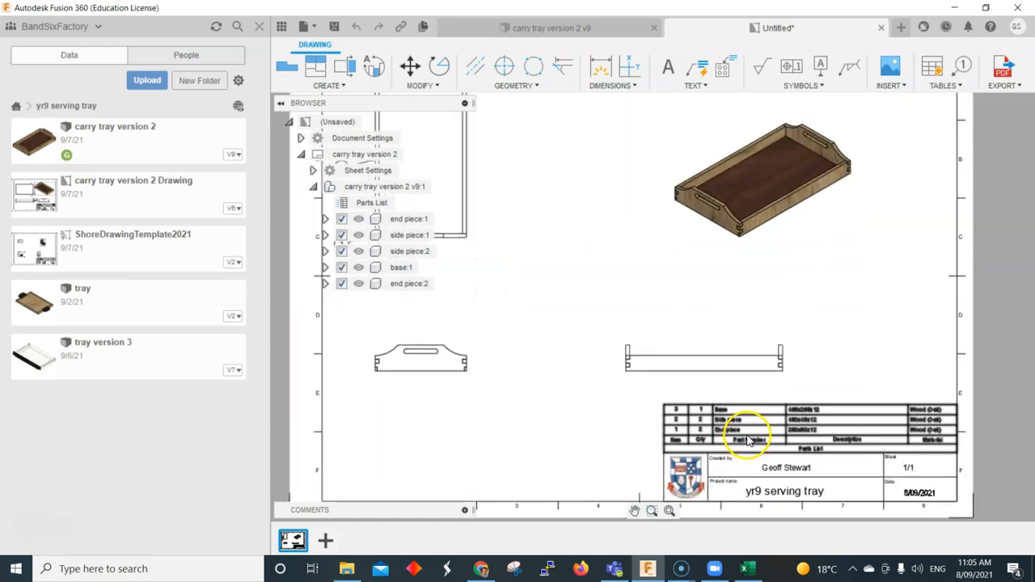
{"action": "scroll", "coordinate": [783, 424], "scroll_direction": "up", "scroll_amount": 1}
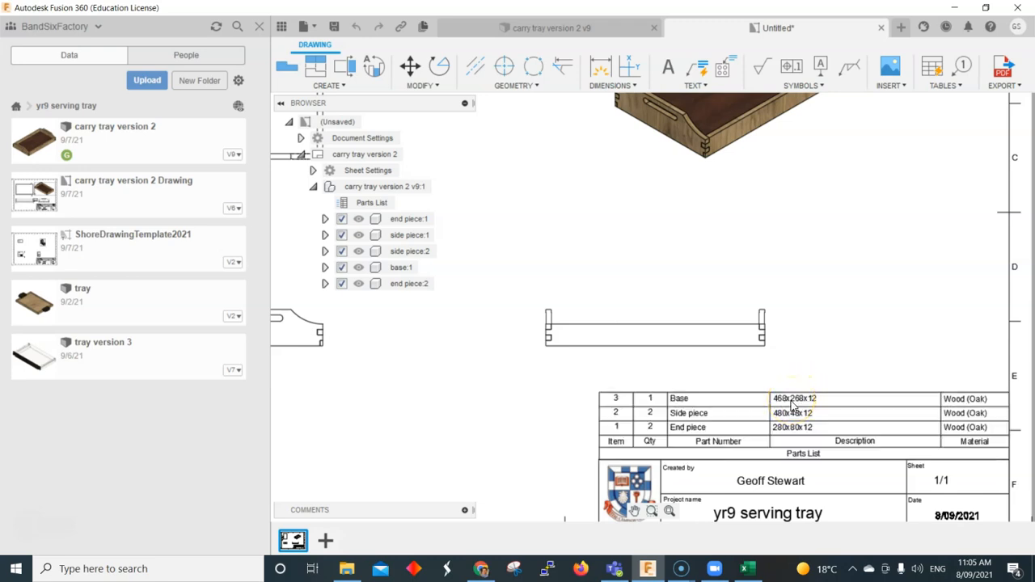
{"action": "scroll", "coordinate": [658, 322], "scroll_direction": "down", "scroll_amount": 3}
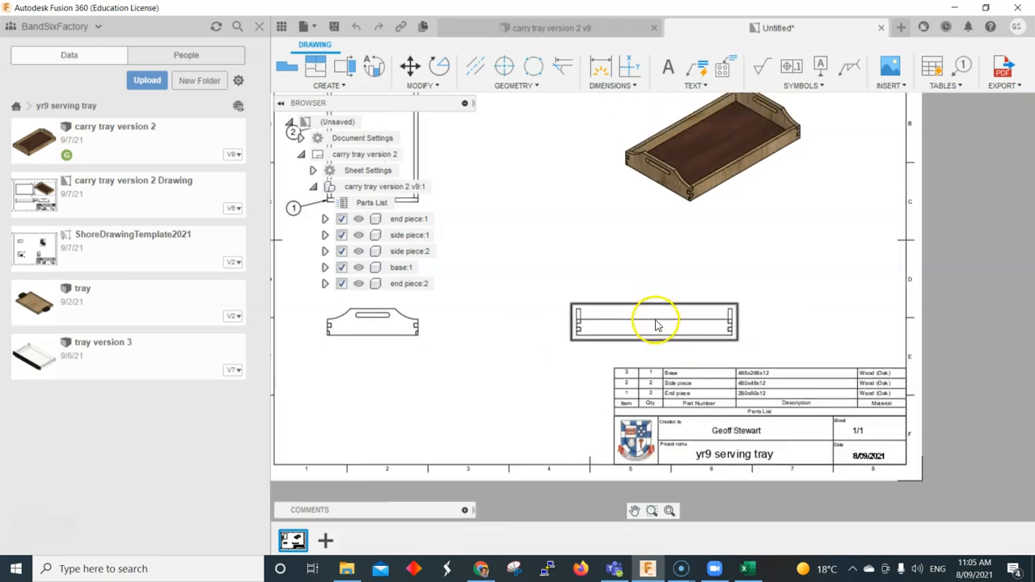
{"action": "scroll", "coordinate": [639, 311], "scroll_direction": "down", "scroll_amount": 2}
{"action": "scroll", "coordinate": [732, 380], "scroll_direction": "up", "scroll_amount": 1}
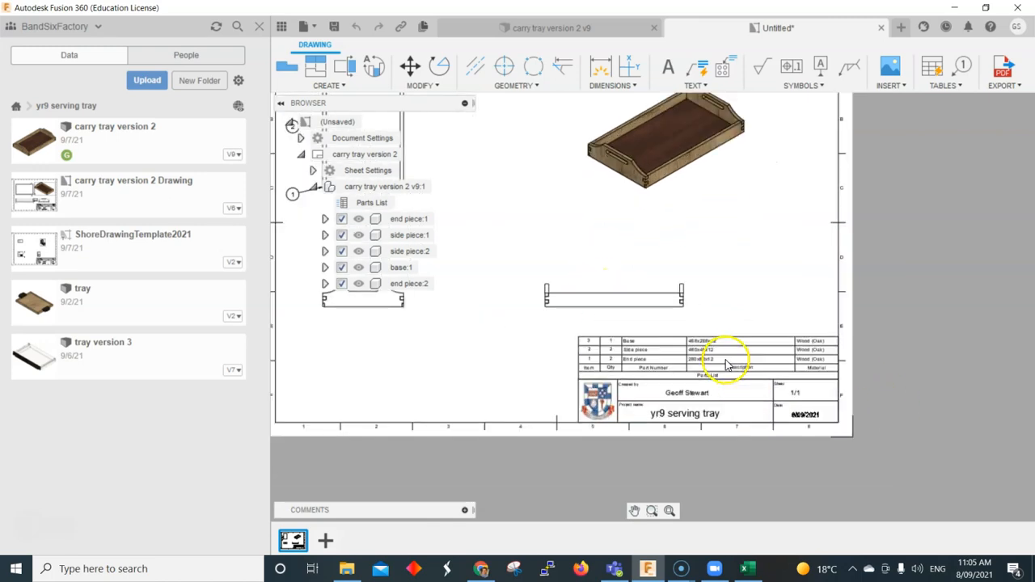
{"action": "scroll", "coordinate": [704, 346], "scroll_direction": "up", "scroll_amount": 2}
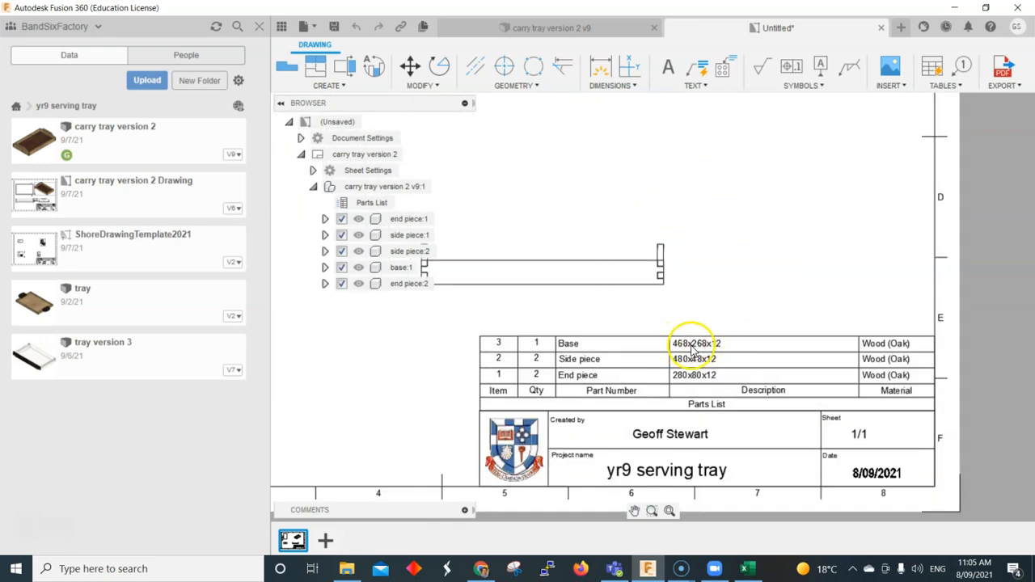
{"action": "scroll", "coordinate": [624, 291], "scroll_direction": "down", "scroll_amount": 2}
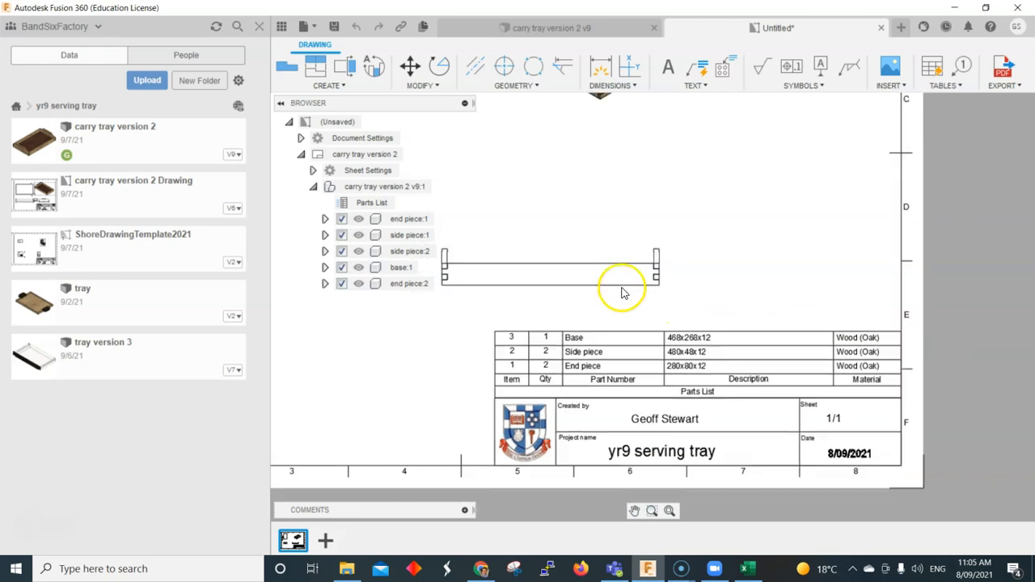
{"action": "scroll", "coordinate": [621, 293], "scroll_direction": "down", "scroll_amount": 3}
{"action": "mouse_move", "coordinate": [620, 294]}
{"action": "middle_mouse_down"}
{"action": "mouse_move", "coordinate": [610, 244]}
{"action": "mouse_move", "coordinate": [723, 365]}
{"action": "mouse_move", "coordinate": [769, 338]}
{"action": "middle_mouse_up"}
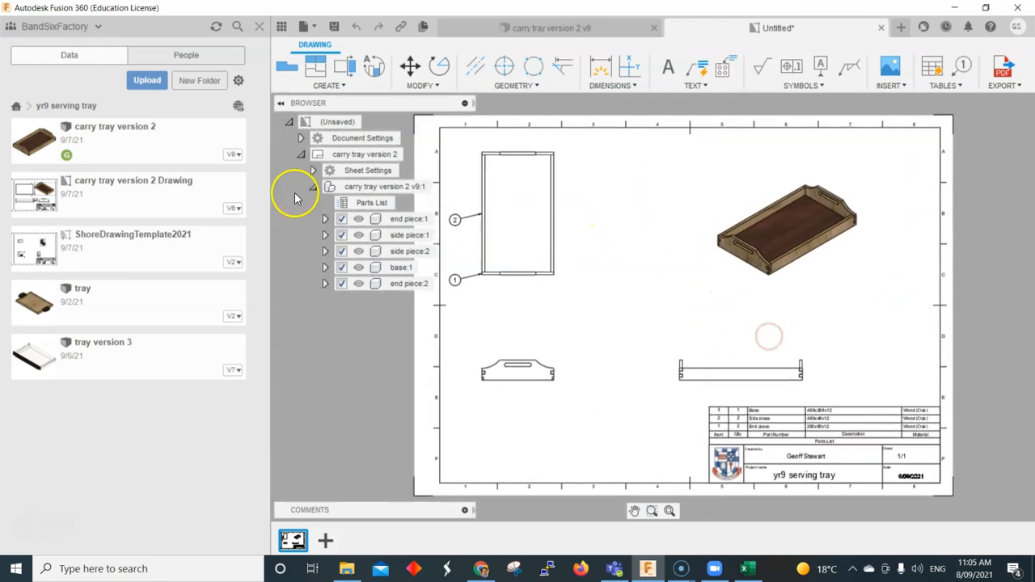
- Switch to the carry tray version 2 design and inspect the description in the base component's properties
{"action": "right_click", "coordinate": [398, 267]}
{"action": "left_click", "coordinate": [346, 306]}
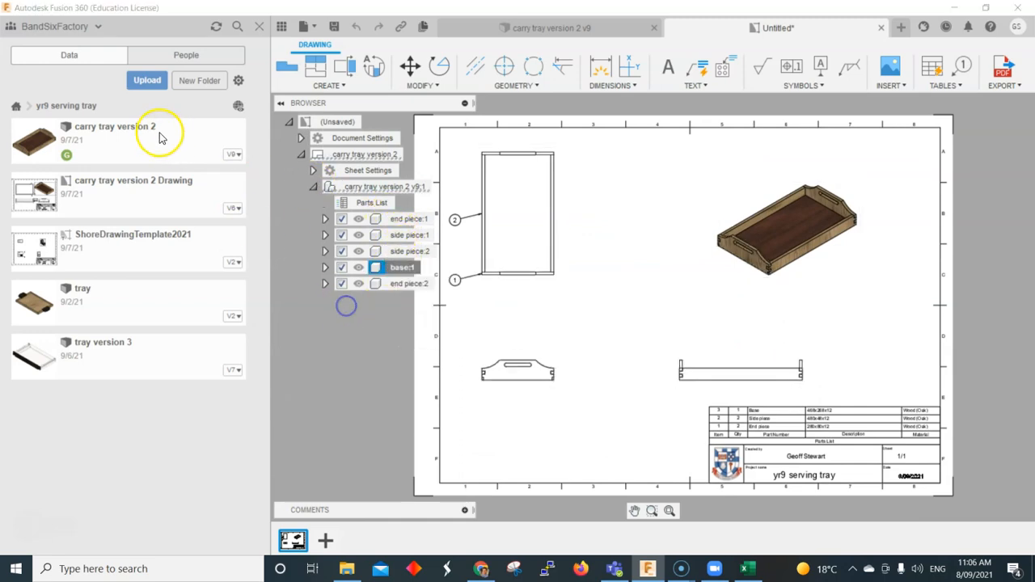
{"action": "left_click", "coordinate": [553, 30]}
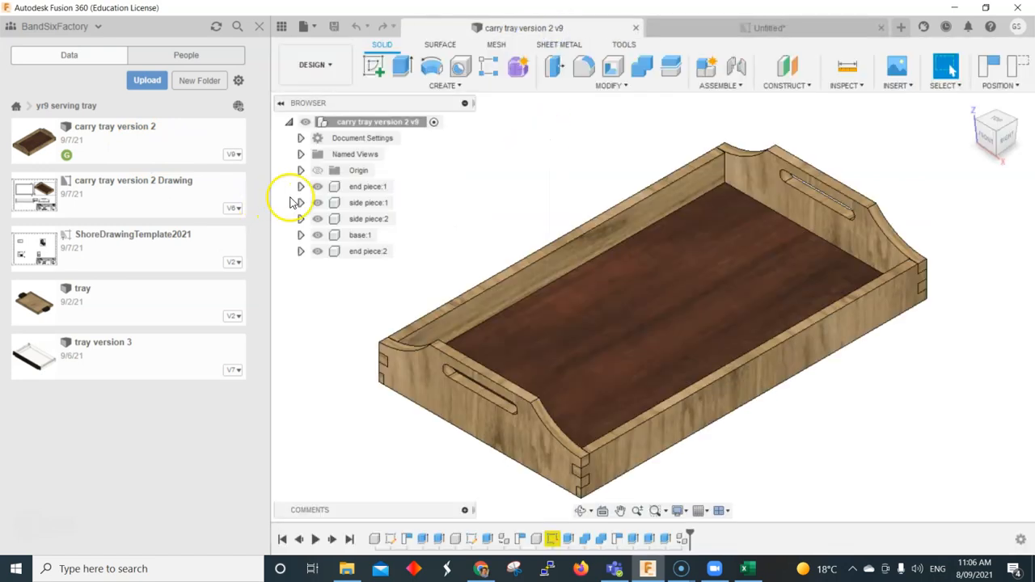
{"action": "left_click", "coordinate": [356, 236]}
{"action": "right_click", "coordinate": [356, 240]}
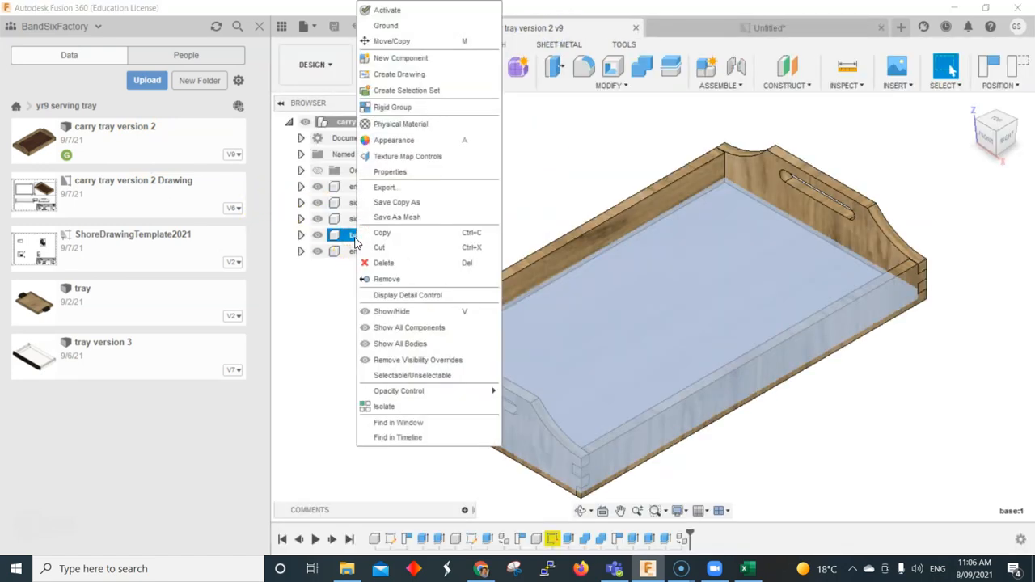
{"action": "left_click", "coordinate": [387, 172]}
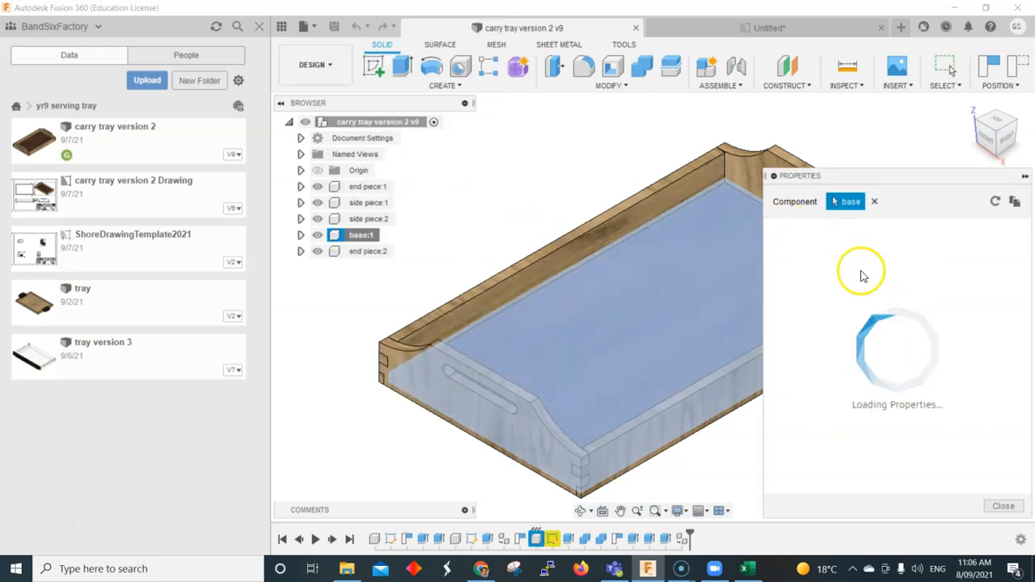
{"action": "left_click", "coordinate": [946, 313]}
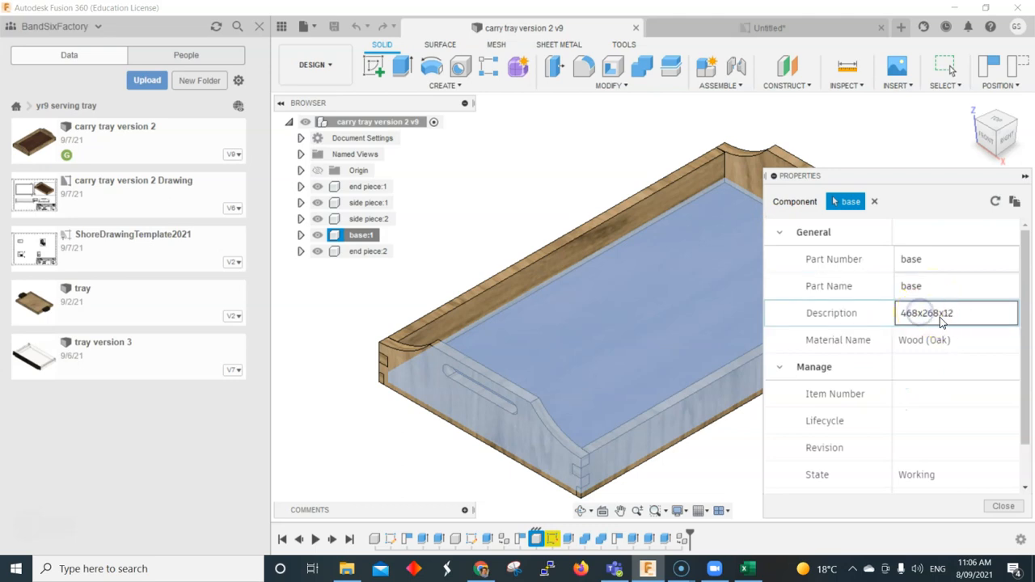
{"action": "left_click", "coordinate": [1007, 509]}
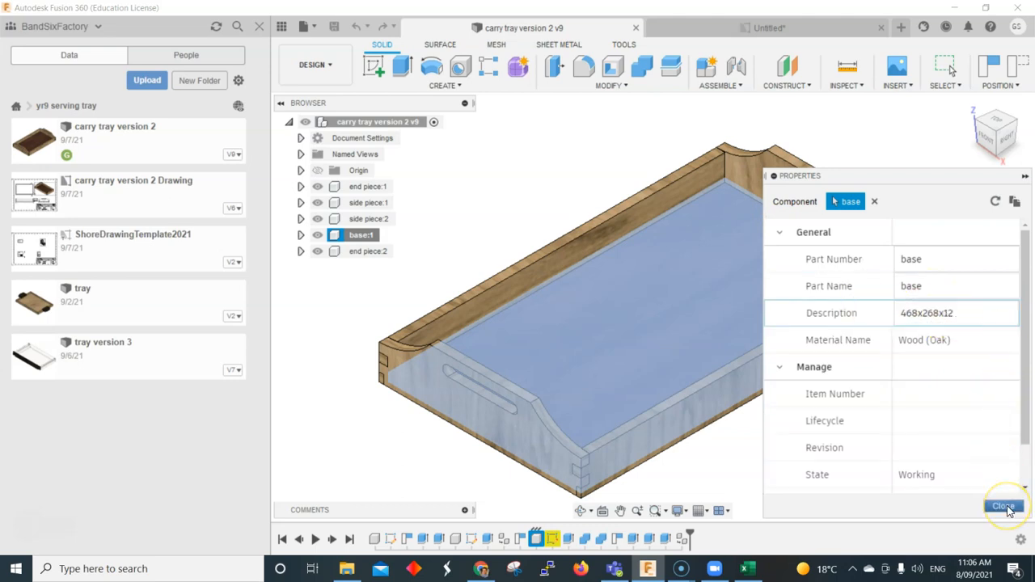
- Inspect the description in the properties of the second side piece component
{"action": "left_click", "coordinate": [379, 220]}
{"action": "right_click", "coordinate": [379, 220]}
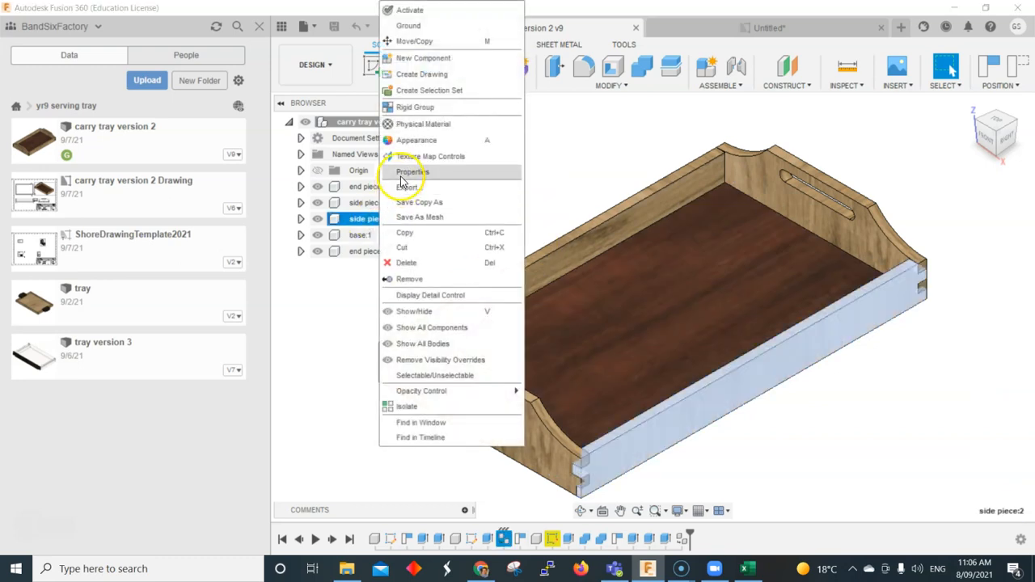
{"action": "left_click", "coordinate": [408, 173]}
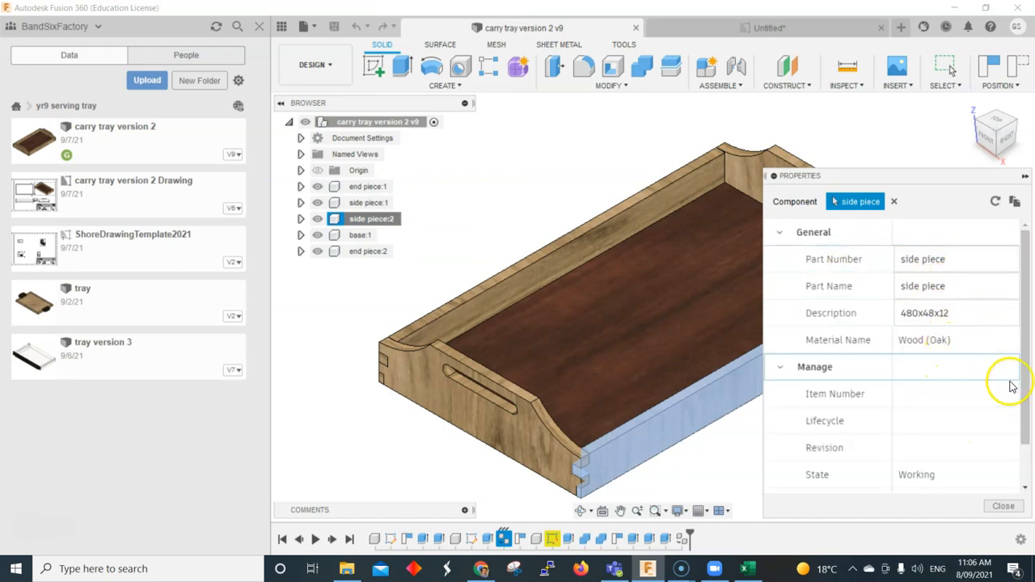
{"action": "mouse_move", "coordinate": [1027, 340]}
{"action": "left_mouse_down"}
{"action": "mouse_move", "coordinate": [1027, 362]}
{"action": "mouse_move", "coordinate": [1028, 333]}
{"action": "left_mouse_up"}
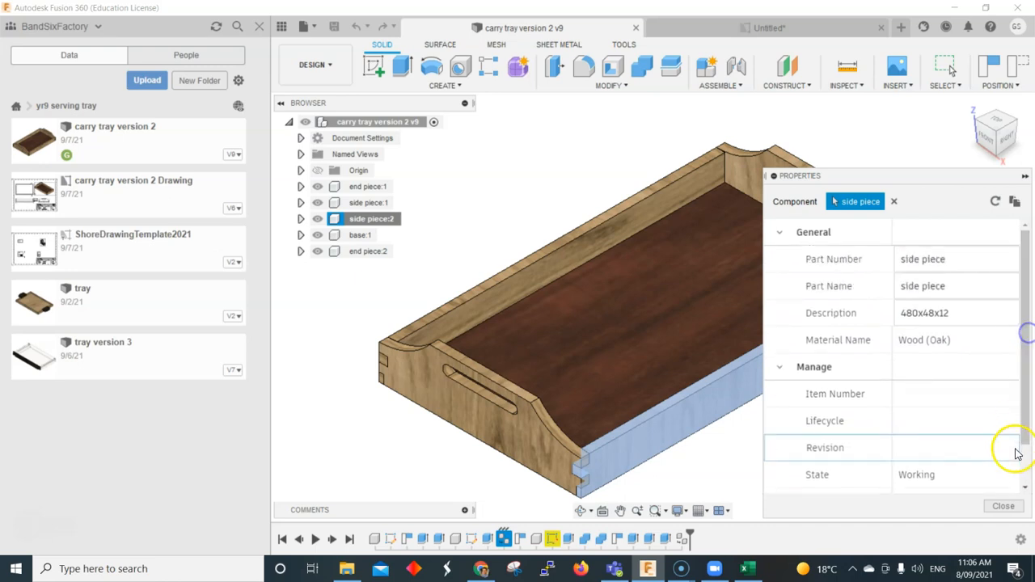
{"action": "left_click", "coordinate": [905, 317]}
{"action": "left_click", "coordinate": [1003, 505]}
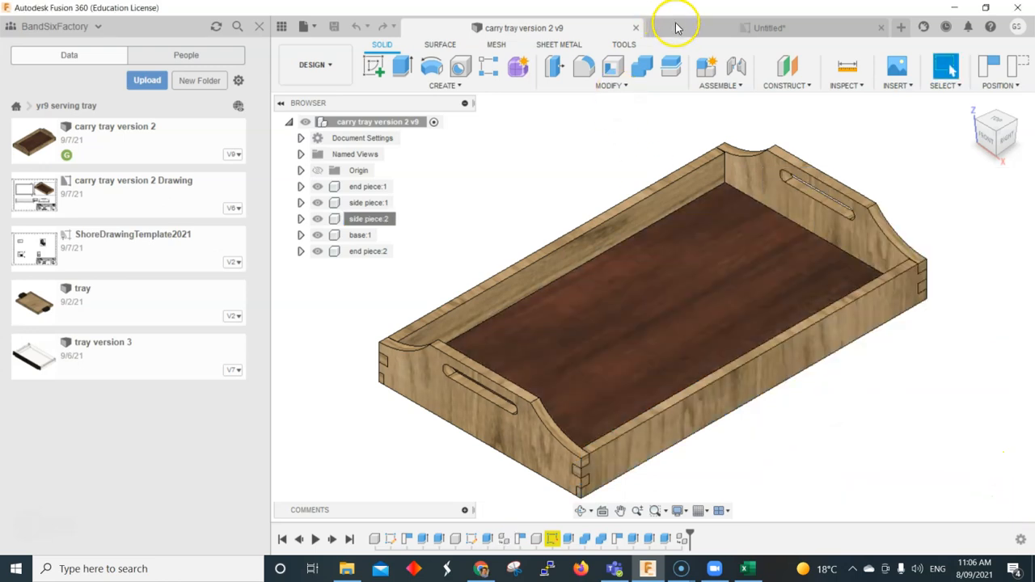
- Return to the untitled drawing and review the parts list and title block entries
{"action": "left_click", "coordinate": [676, 28]}
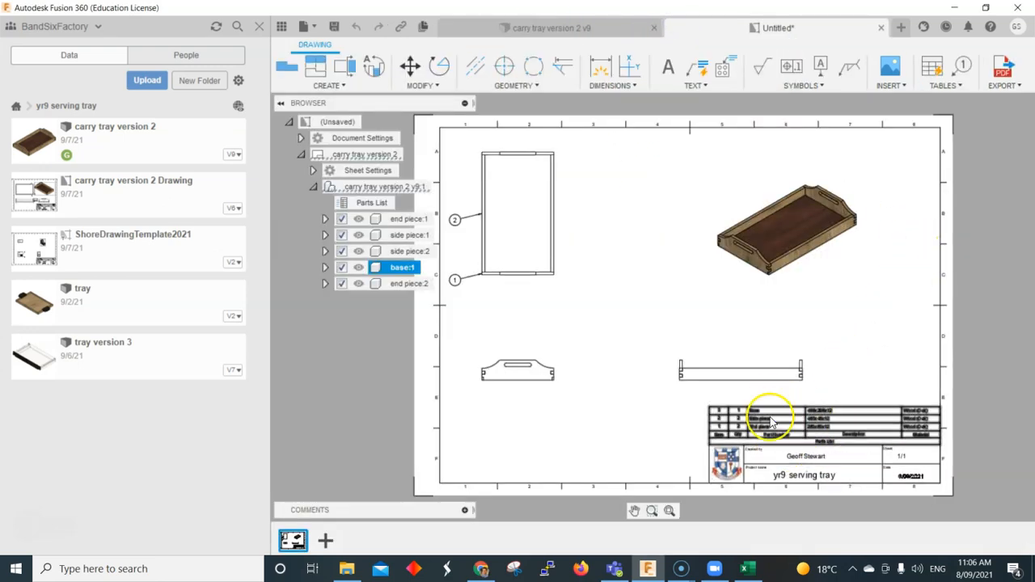
{"action": "scroll", "coordinate": [797, 456], "scroll_direction": "up", "scroll_amount": 4}
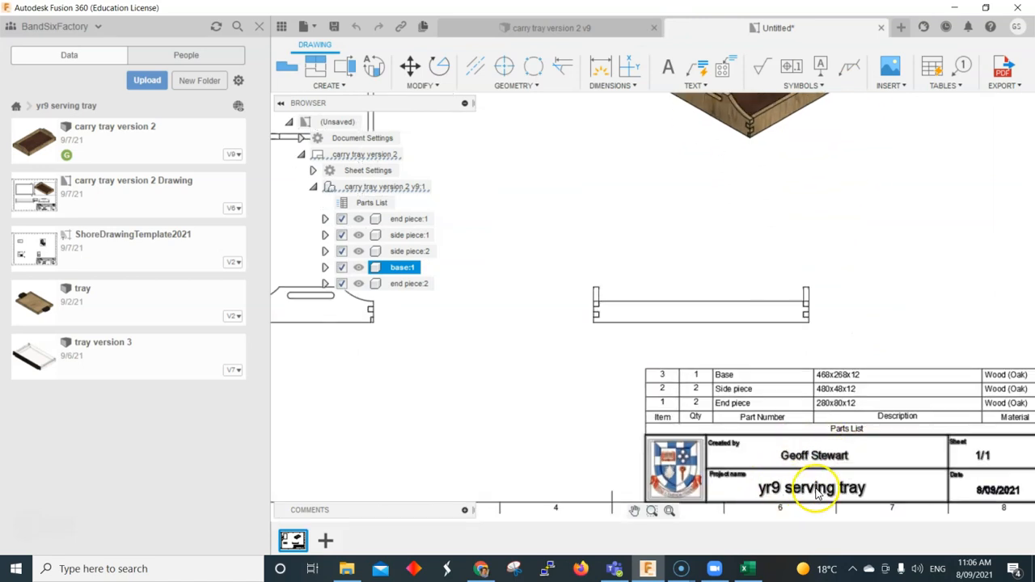
{"action": "scroll", "coordinate": [864, 491], "scroll_direction": "down", "scroll_amount": 1}
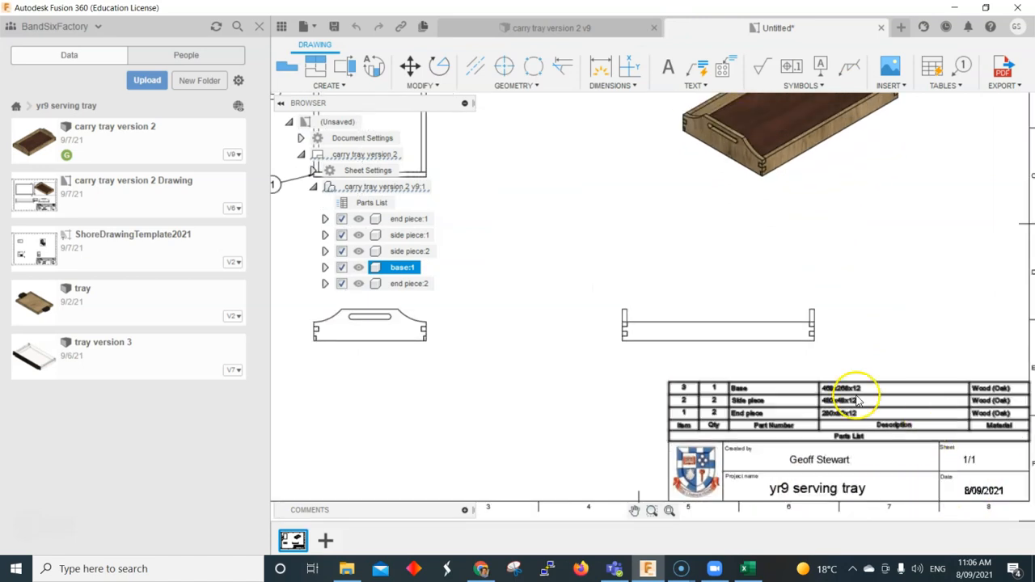
{"action": "scroll", "coordinate": [682, 321], "scroll_direction": "down", "scroll_amount": 3}
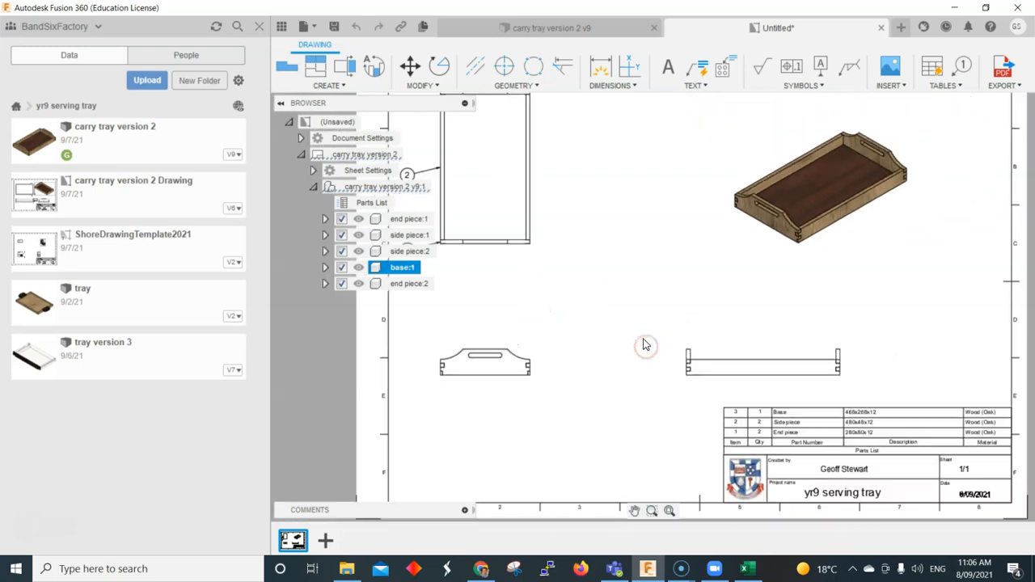
{"action": "scroll", "coordinate": [643, 344], "scroll_direction": "down", "scroll_amount": 2}
- Edit the front view below the plan view and set its orientation to the named view RIGHT
{"action": "scroll", "coordinate": [536, 364], "scroll_direction": "up", "scroll_amount": 3}
{"action": "scroll", "coordinate": [542, 368], "scroll_direction": "up", "scroll_amount": 1}
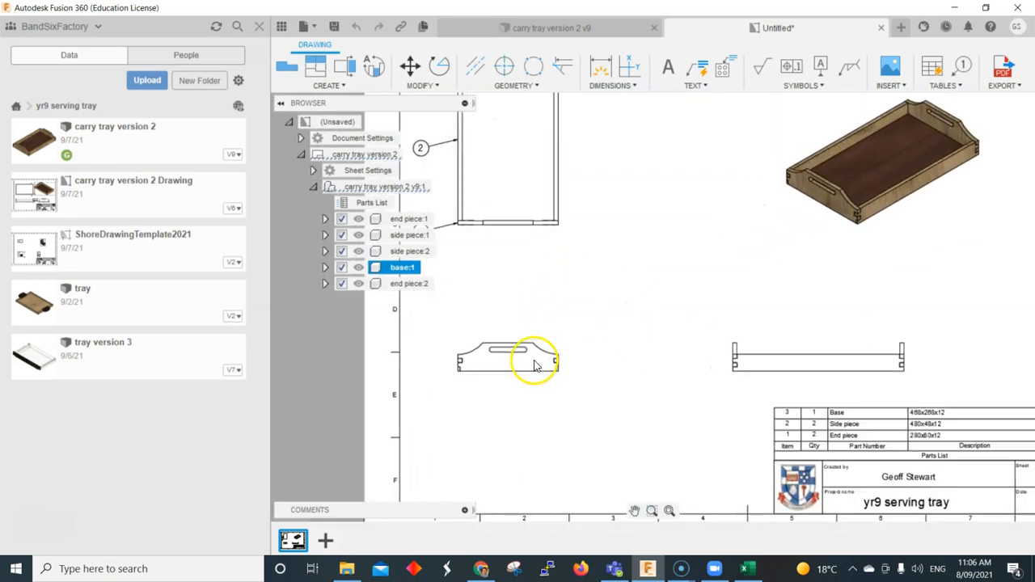
{"action": "left_click", "coordinate": [563, 377]}
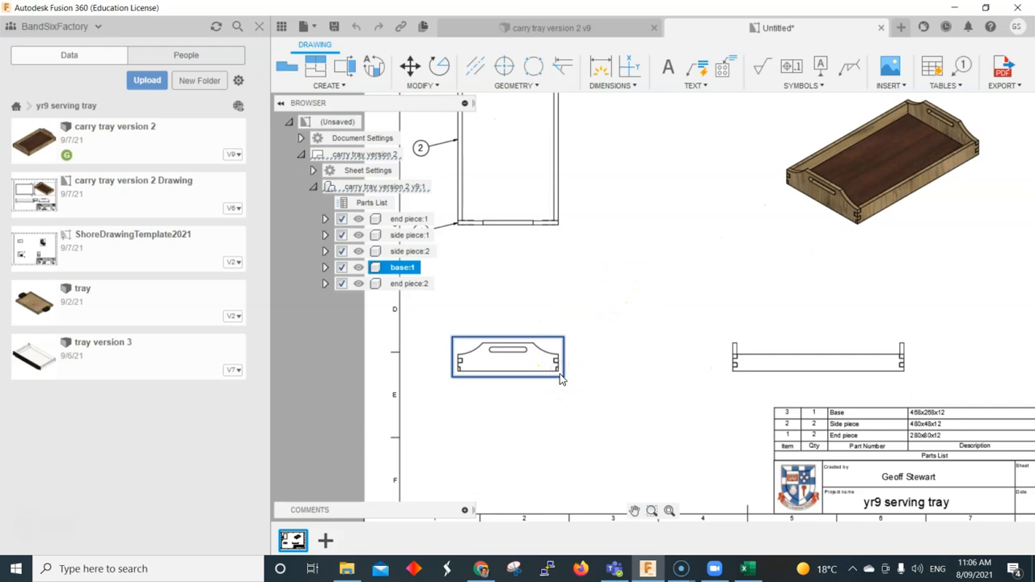
{"action": "right_click", "coordinate": [560, 377]}
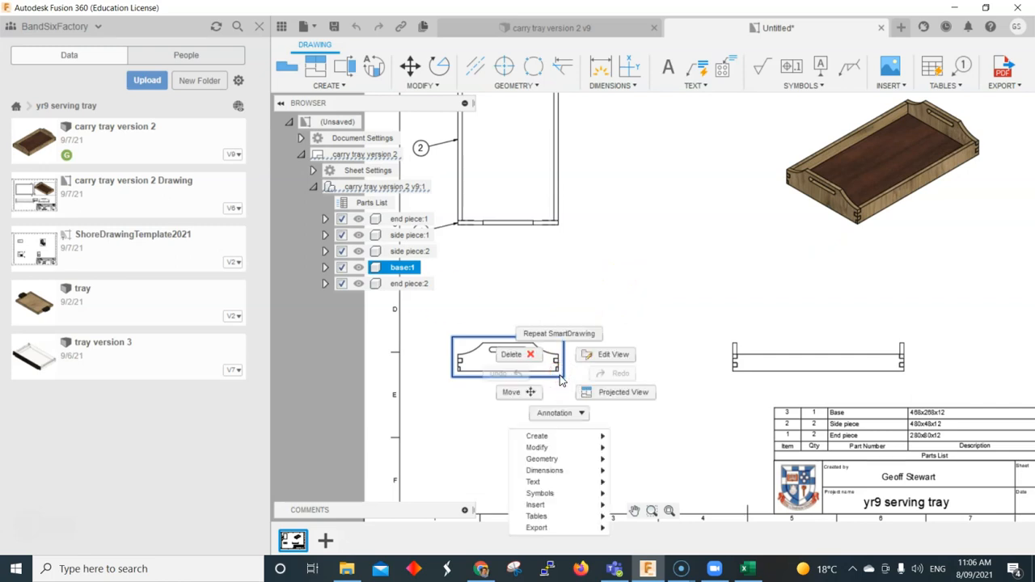
{"action": "left_click", "coordinate": [596, 354]}
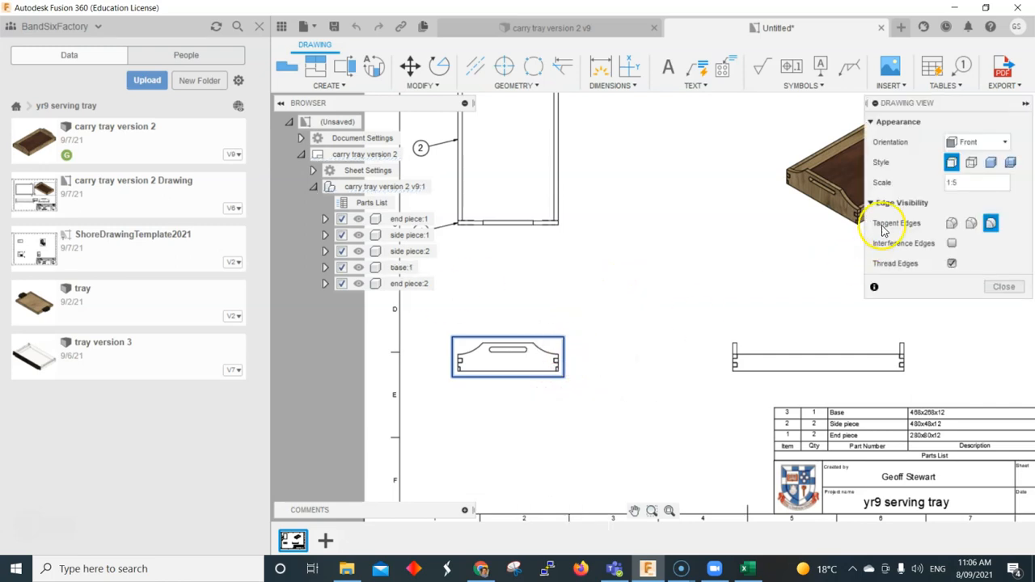
{"action": "left_click", "coordinate": [963, 143]}
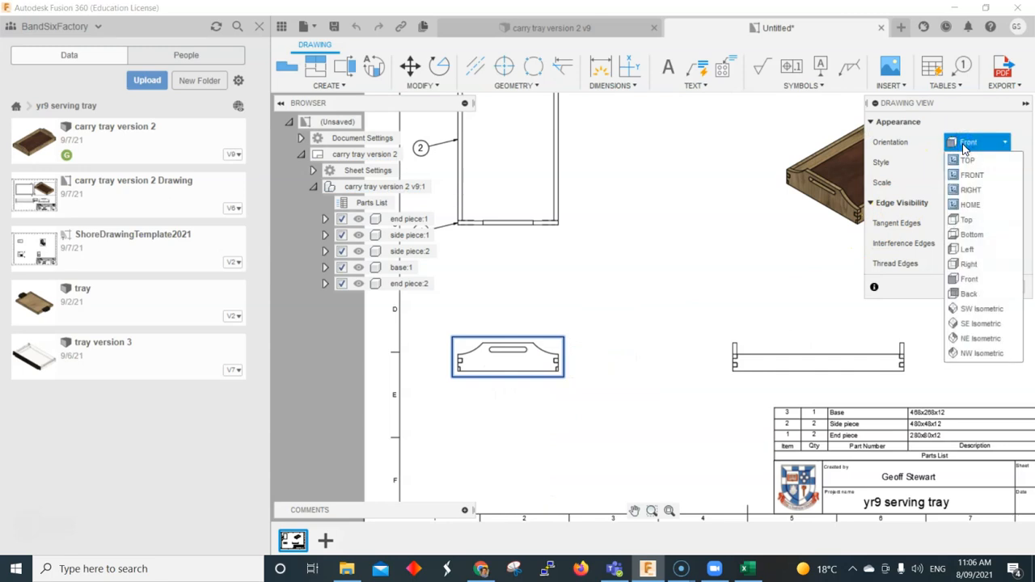
{"action": "left_click", "coordinate": [971, 191]}
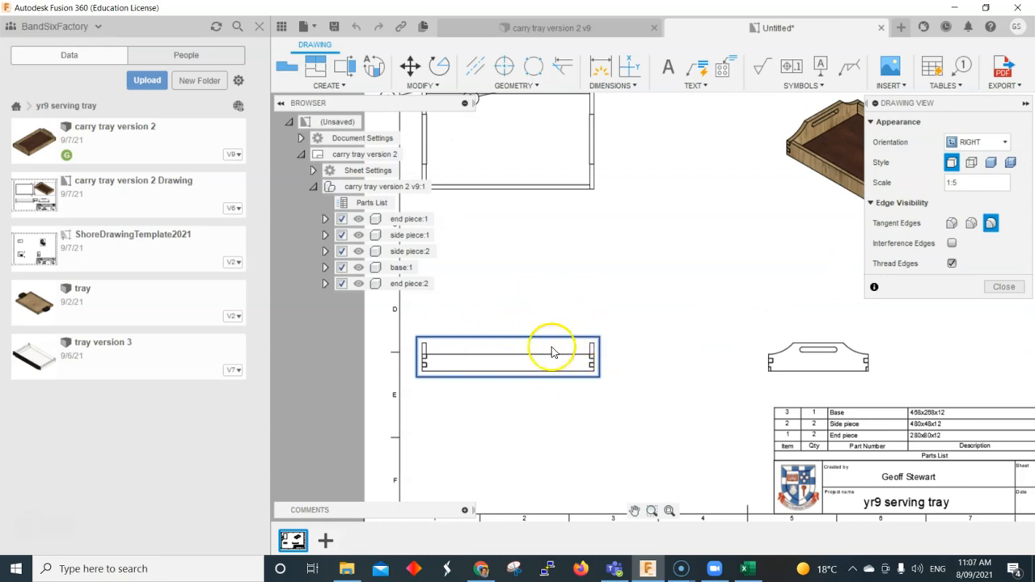
- Try scales of 1:4 and 1:2 for the front view being edited
{"action": "left_click", "coordinate": [957, 183]}
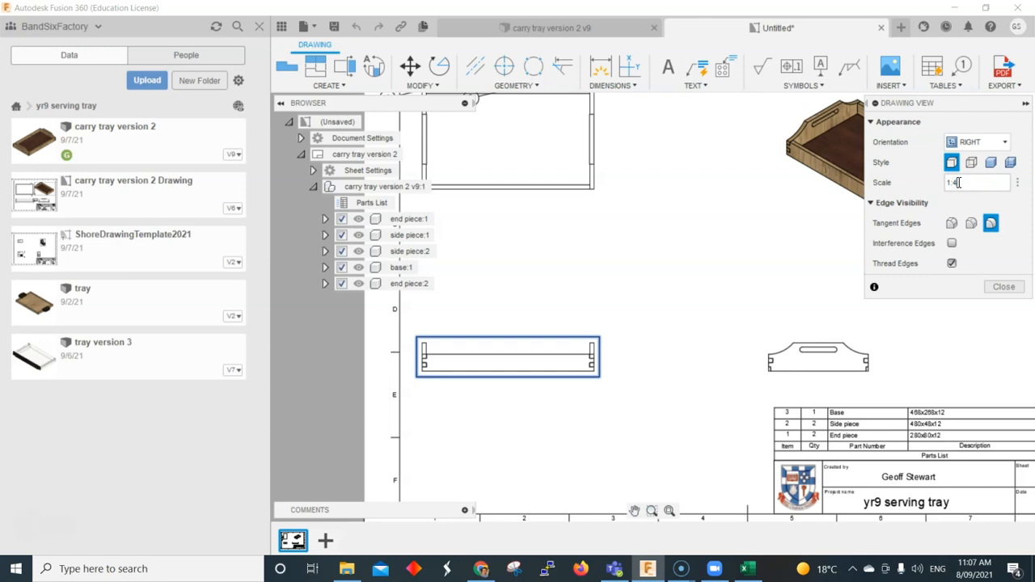
{"action": "type", "text": "4"}
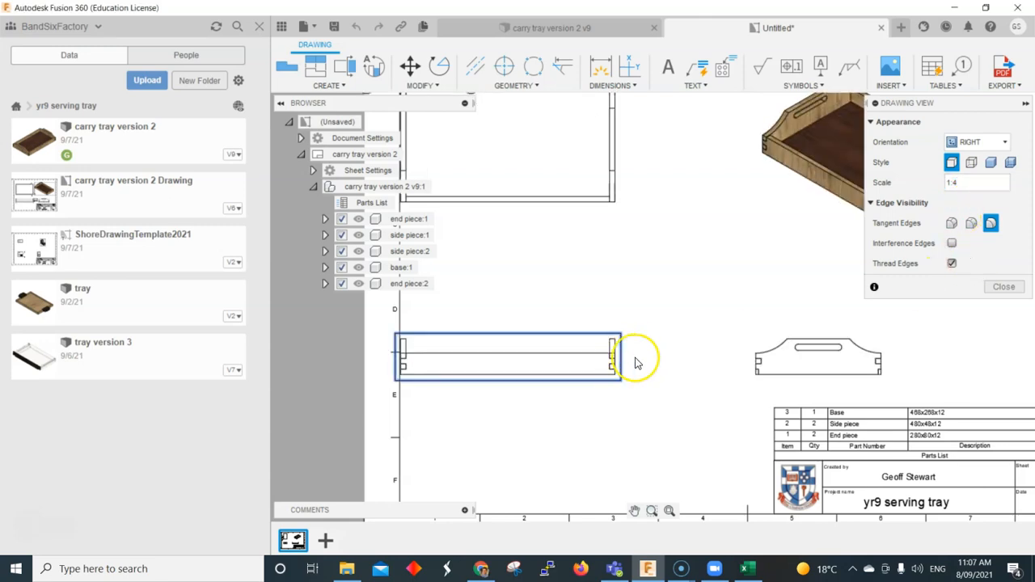
{"action": "left_click", "coordinate": [957, 184]}
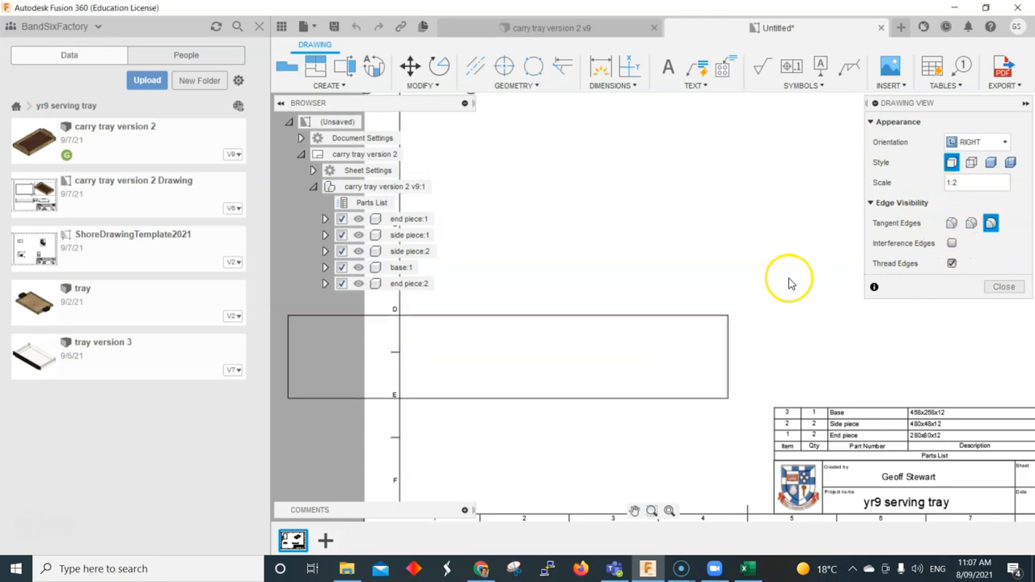
- Set the front view's scale to 1:3 and finish editing the view
{"action": "left_click", "coordinate": [957, 183]}
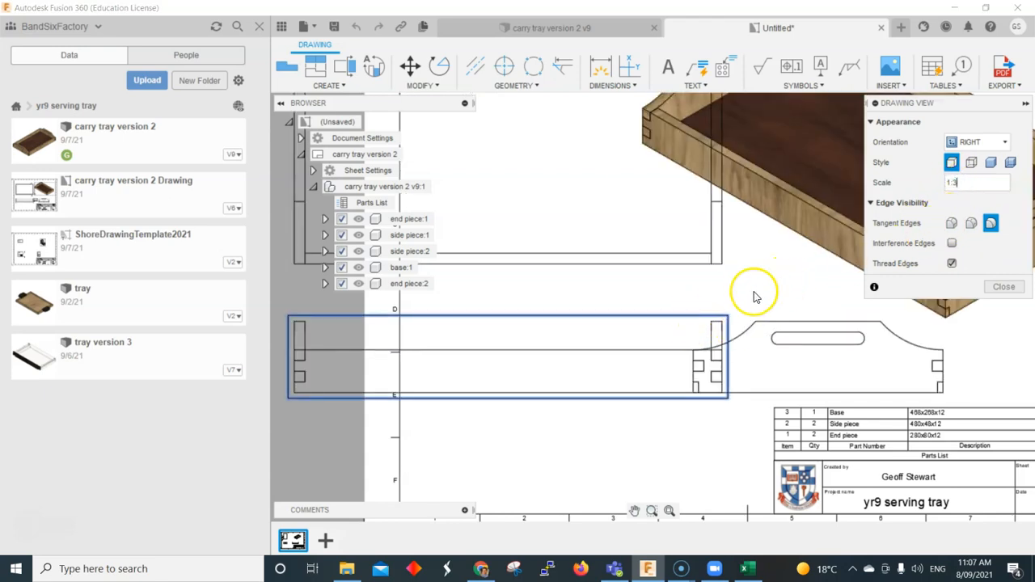
{"action": "scroll", "coordinate": [684, 312], "scroll_direction": "down", "scroll_amount": 1}
{"action": "scroll", "coordinate": [688, 308], "scroll_direction": "down", "scroll_amount": 4}
{"action": "middle_click_drag", "start_coordinate": [692, 308], "coordinate": [634, 305]}
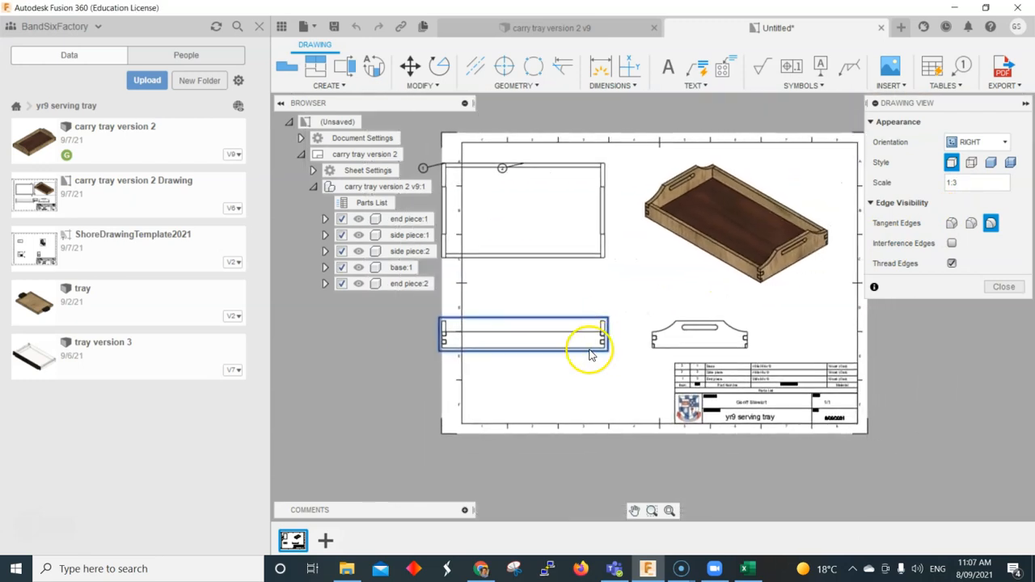
{"action": "left_click", "coordinate": [1007, 286]}
- Reposition the front, end and isometric views so that all views sit spaced out inside the sheet border
{"action": "left_click", "coordinate": [555, 353]}
{"action": "left_click_drag", "start_coordinate": [557, 350], "coordinate": [582, 353]}
{"action": "left_click_drag", "start_coordinate": [728, 351], "coordinate": [766, 345]}
{"action": "left_click_drag", "start_coordinate": [761, 274], "coordinate": [780, 266]}
{"action": "left_click_drag", "start_coordinate": [582, 339], "coordinate": [649, 324]}
{"action": "left_click_drag", "start_coordinate": [642, 260], "coordinate": [648, 272]}
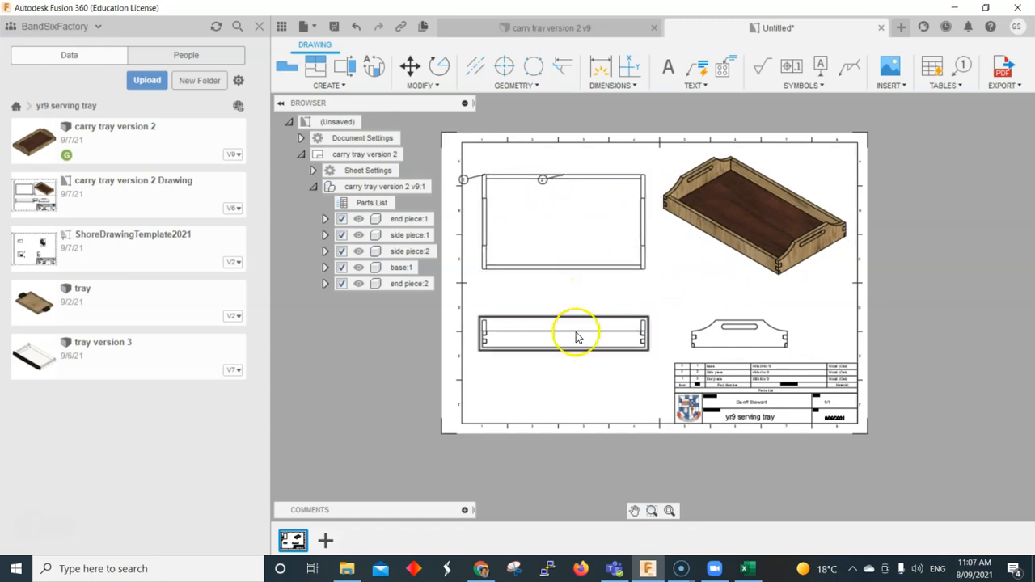
- Move balloons 1 and 2 of the plan view into the clear space above its upper edge
{"action": "scroll", "coordinate": [576, 335], "scroll_direction": "up", "scroll_amount": 3}
{"action": "scroll", "coordinate": [536, 143], "scroll_direction": "up", "scroll_amount": 1}
{"action": "scroll", "coordinate": [638, 190], "scroll_direction": "down", "scroll_amount": 1}
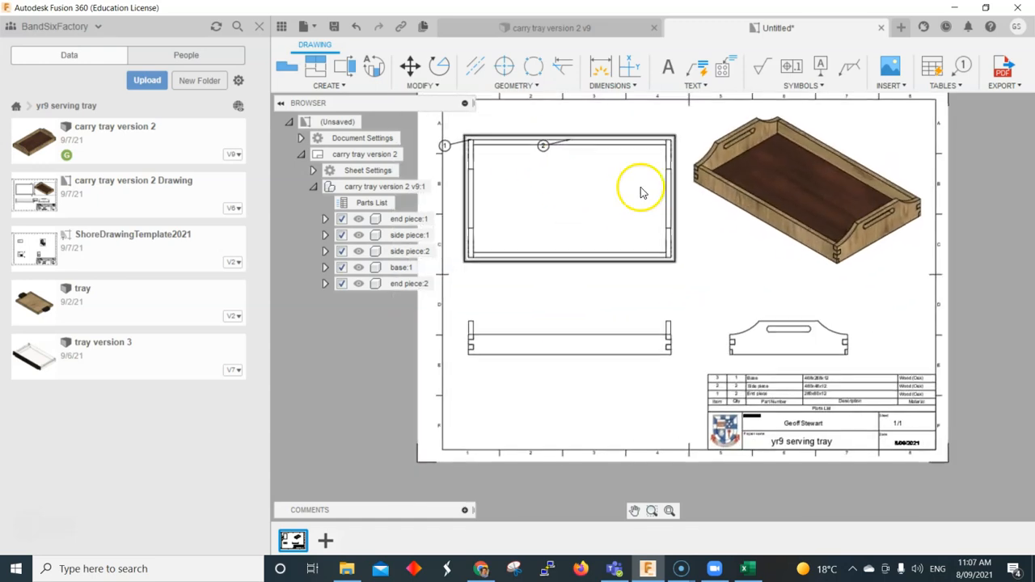
{"action": "middle_click_drag", "start_coordinate": [645, 187], "coordinate": [654, 287]}
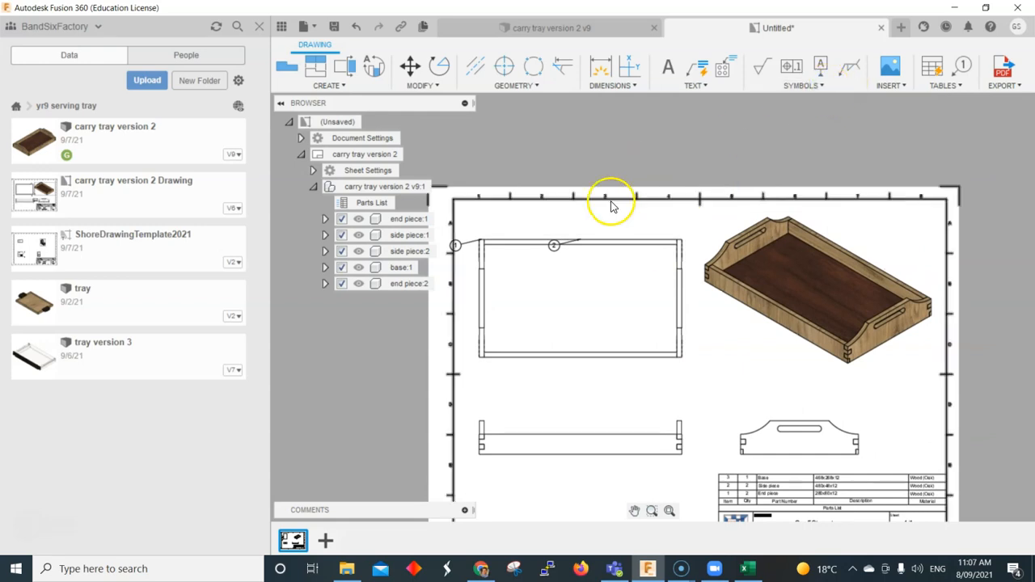
{"action": "left_click", "coordinate": [553, 248]}
{"action": "left_click_drag", "start_coordinate": [553, 232], "coordinate": [566, 218]}
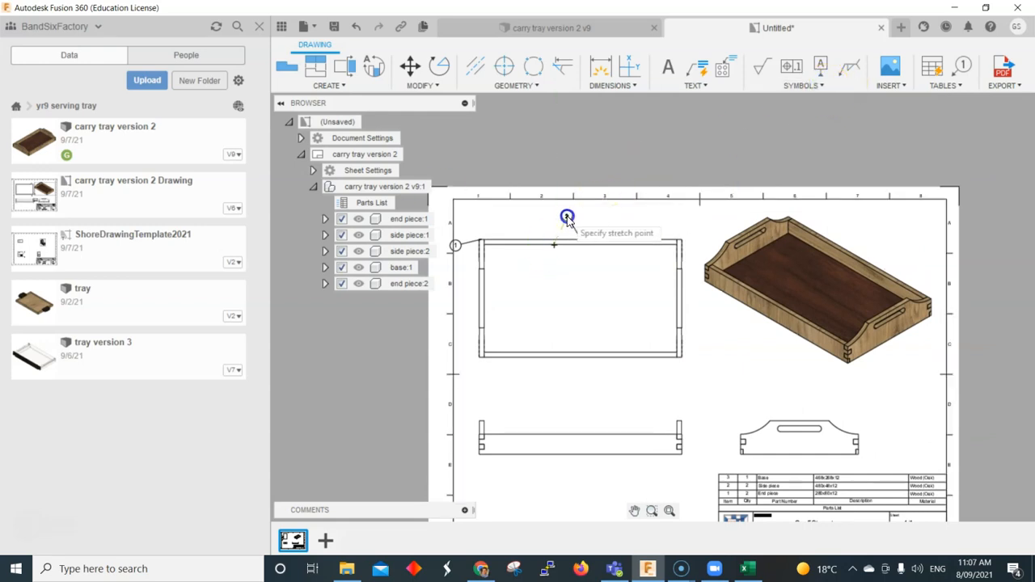
{"action": "left_click", "coordinate": [457, 246]}
{"action": "left_click_drag", "start_coordinate": [456, 246], "coordinate": [469, 218]}
- Edit the front view and set its style to show visible and hidden edges
{"action": "left_click", "coordinate": [705, 345]}
{"action": "scroll", "coordinate": [673, 380], "scroll_direction": "up", "scroll_amount": 3}
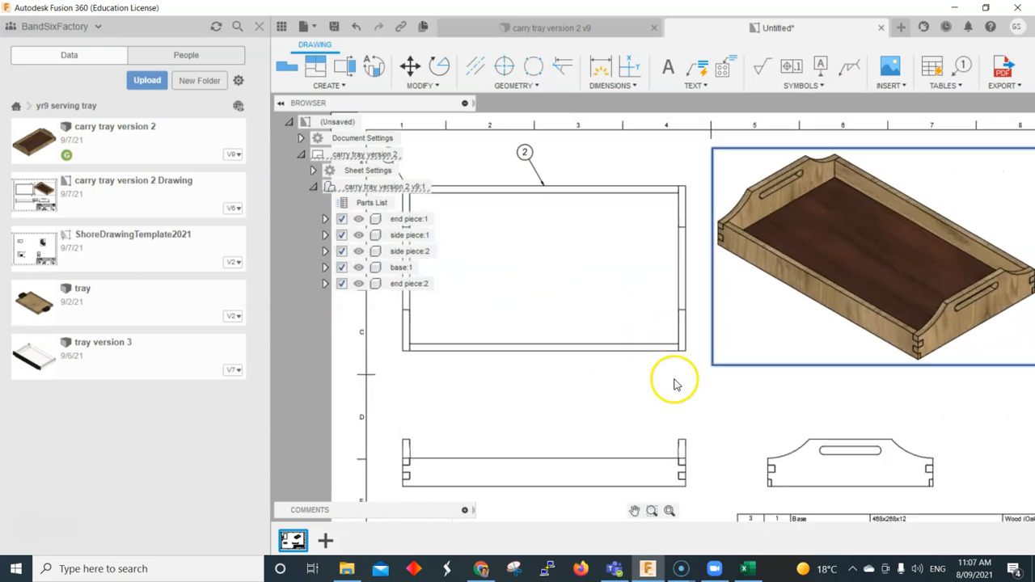
{"action": "scroll", "coordinate": [670, 427], "scroll_direction": "up", "scroll_amount": 2}
{"action": "middle_click_drag", "start_coordinate": [671, 427], "coordinate": [665, 136]}
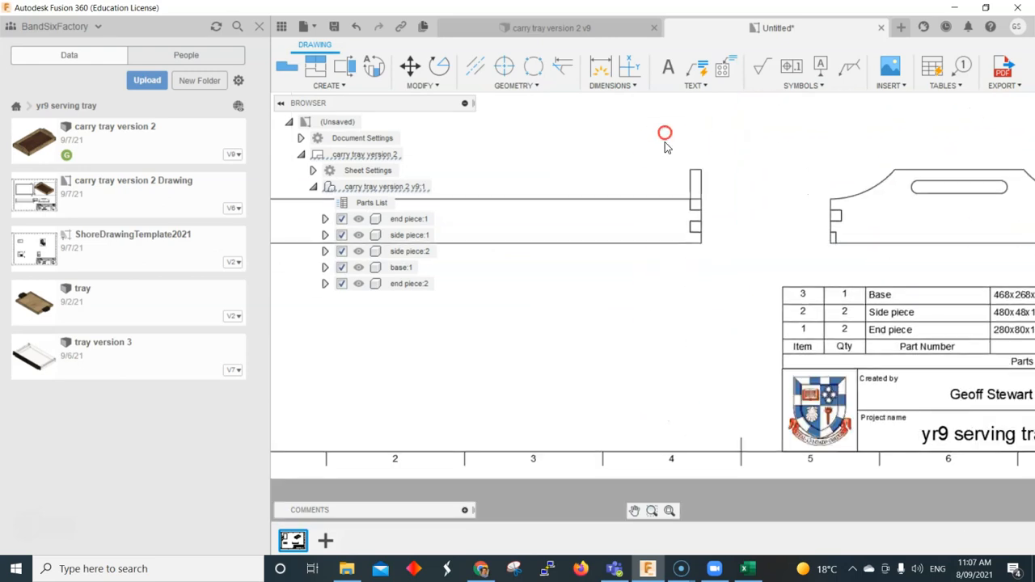
{"action": "right_click", "coordinate": [685, 251]}
{"action": "left_click", "coordinate": [736, 227]}
{"action": "left_click", "coordinate": [971, 162]}
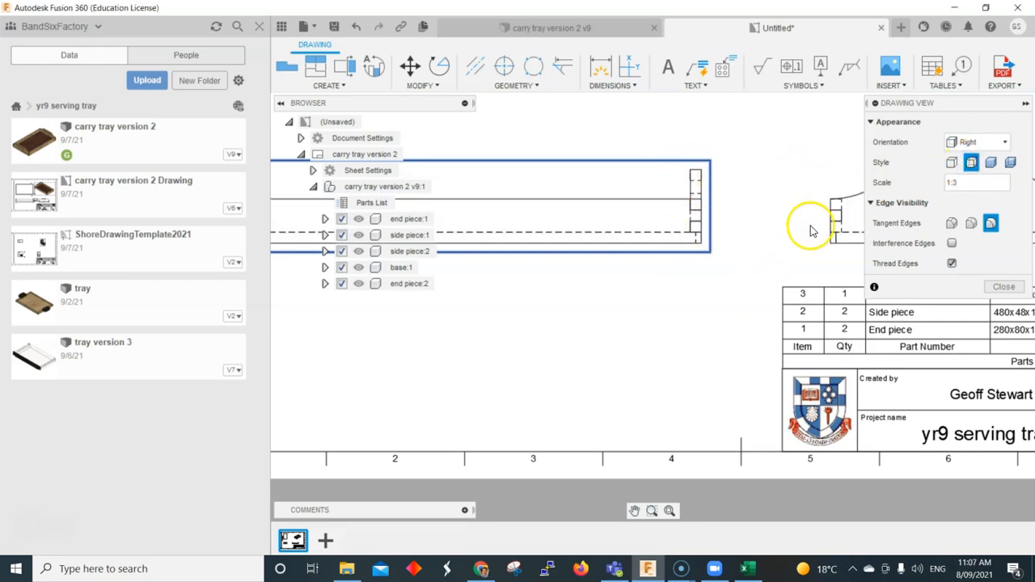
{"action": "scroll", "coordinate": [793, 265], "scroll_direction": "down", "scroll_amount": 3}
{"action": "middle_click_drag", "start_coordinate": [788, 247], "coordinate": [767, 386]}
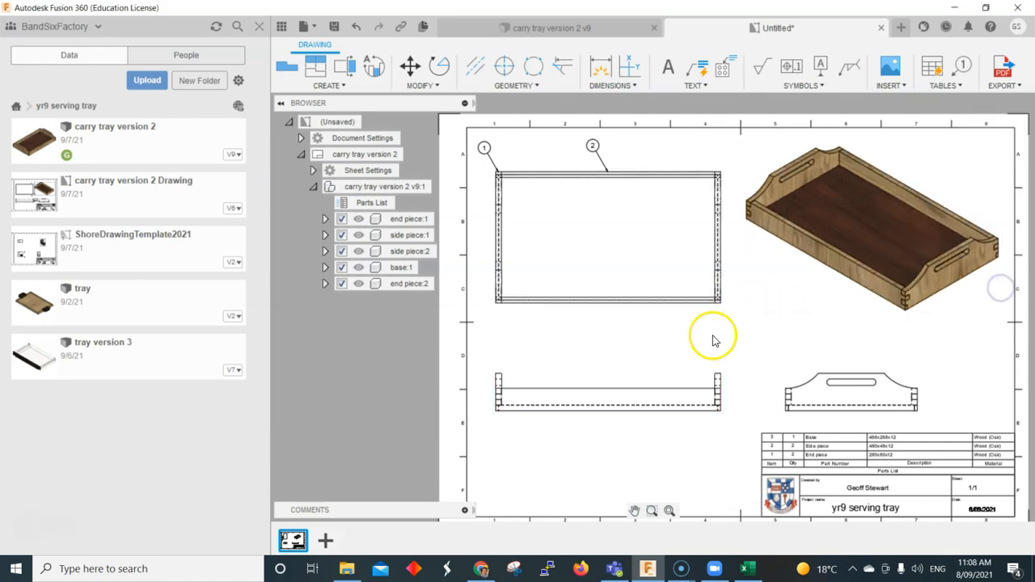
- Hide both end piece components in the drawing to expose the base in the views
{"action": "scroll", "coordinate": [704, 298], "scroll_direction": "up", "scroll_amount": 3}
{"action": "scroll", "coordinate": [712, 301], "scroll_direction": "up", "scroll_amount": 1}
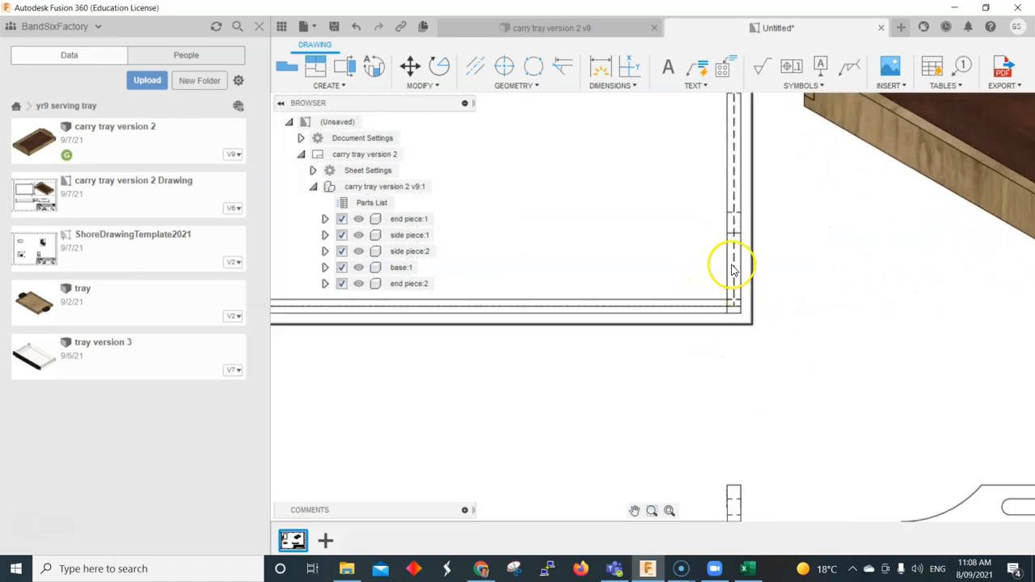
{"action": "scroll", "coordinate": [738, 275], "scroll_direction": "down", "scroll_amount": 3}
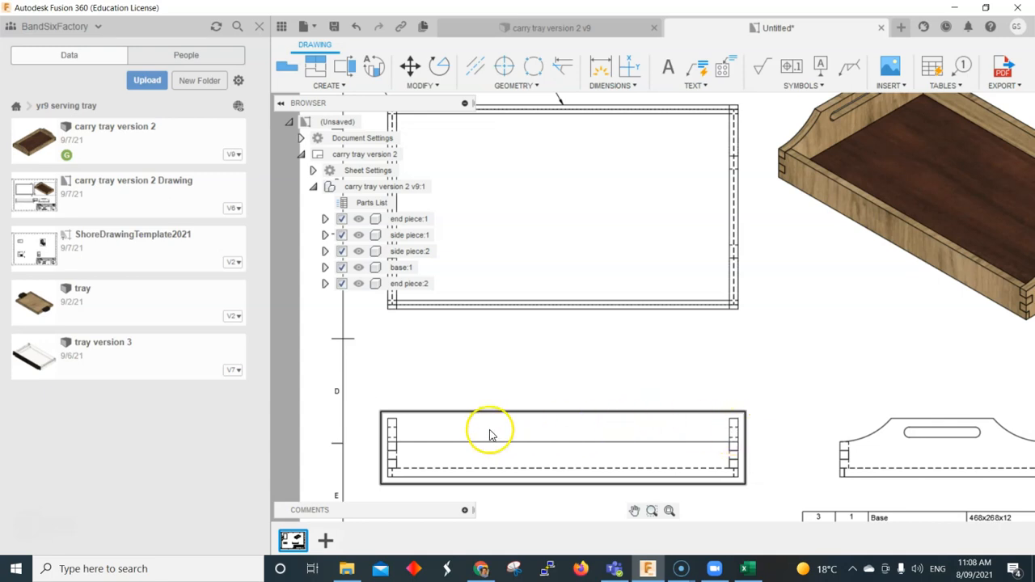
{"action": "scroll", "coordinate": [525, 368], "scroll_direction": "down", "scroll_amount": 3}
{"action": "mouse_move", "coordinate": [476, 393]}
{"action": "middle_mouse_down"}
{"action": "mouse_move", "coordinate": [381, 372]}
{"action": "mouse_move", "coordinate": [395, 368]}
{"action": "middle_mouse_up"}
{"action": "middle_click_drag", "start_coordinate": [640, 376], "coordinate": [679, 275]}
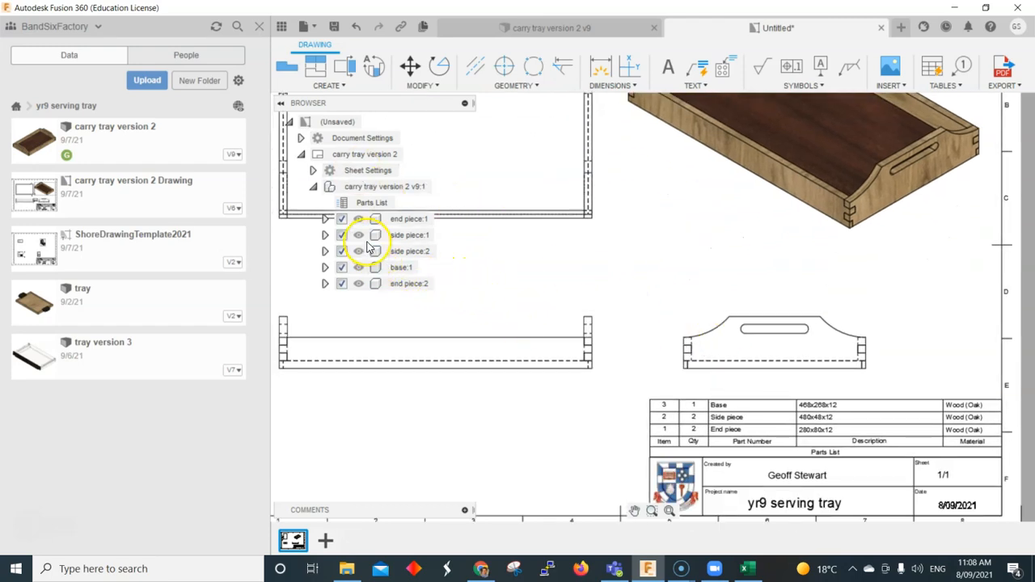
{"action": "left_click", "coordinate": [355, 220]}
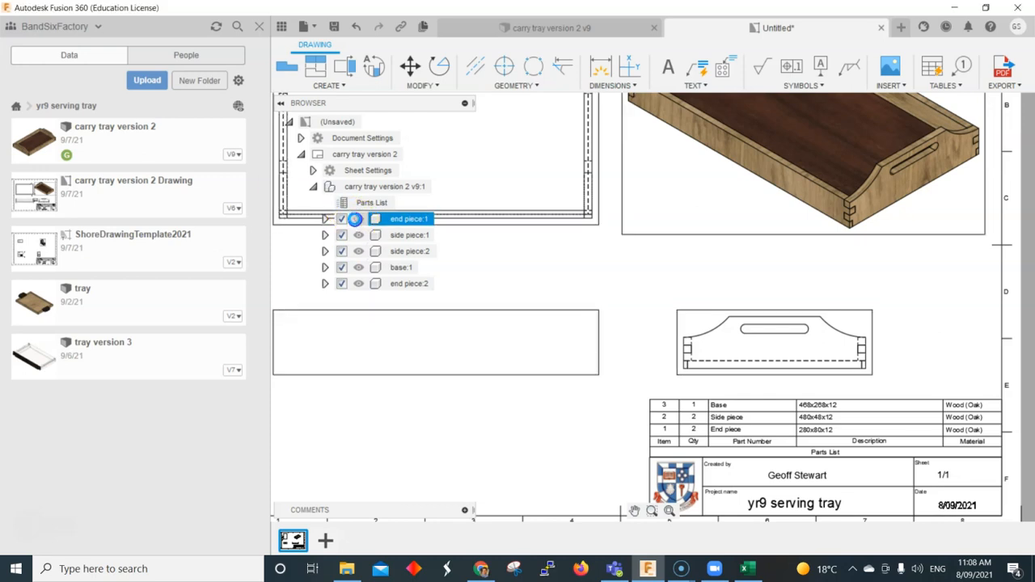
{"action": "left_click", "coordinate": [358, 283]}
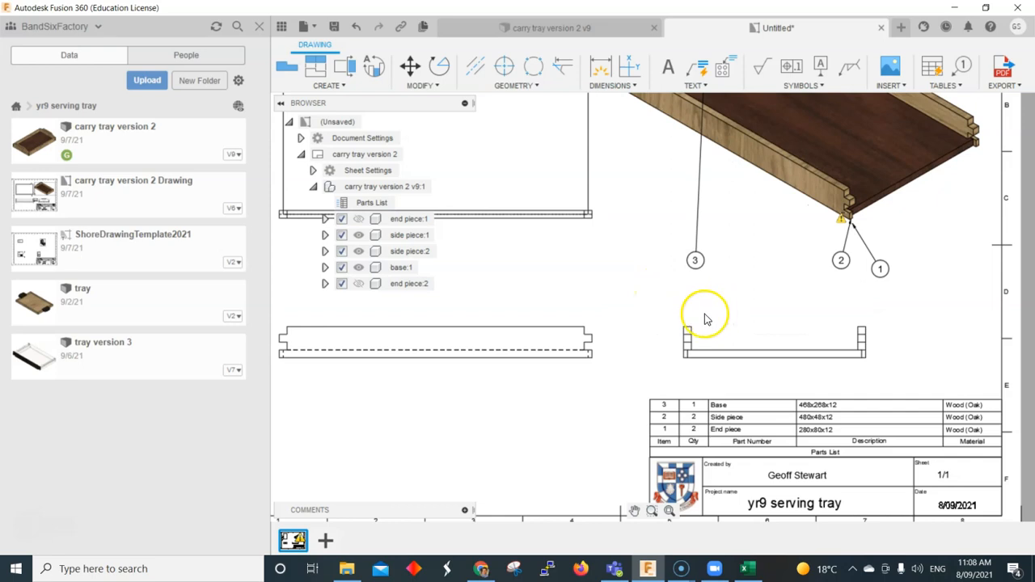
- Attach a standard balloon to the base's lower edge in the end view, placed below it, and show both end pieces again
{"action": "left_click", "coordinate": [799, 85]}
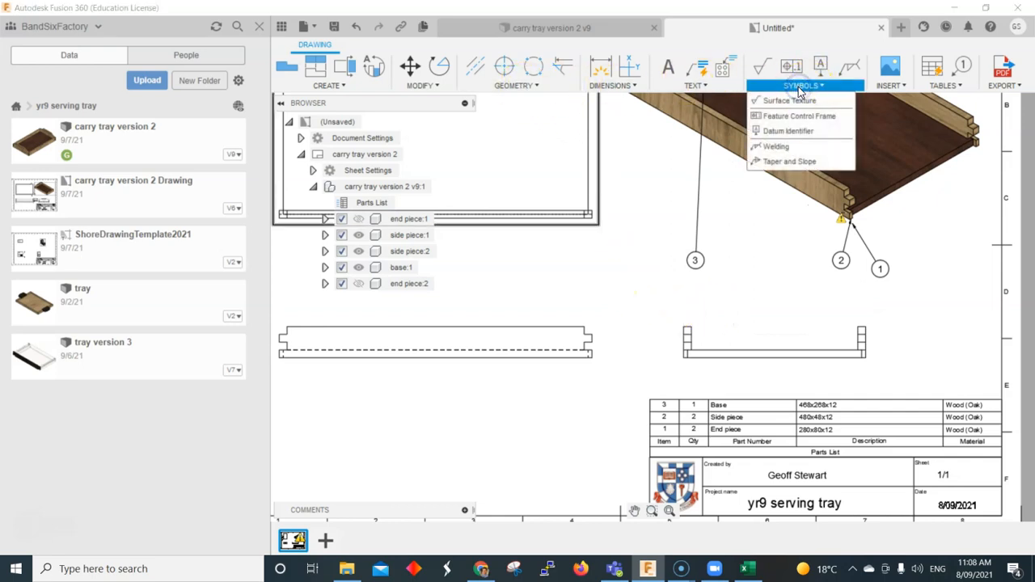
{"action": "left_click", "coordinate": [944, 86]}
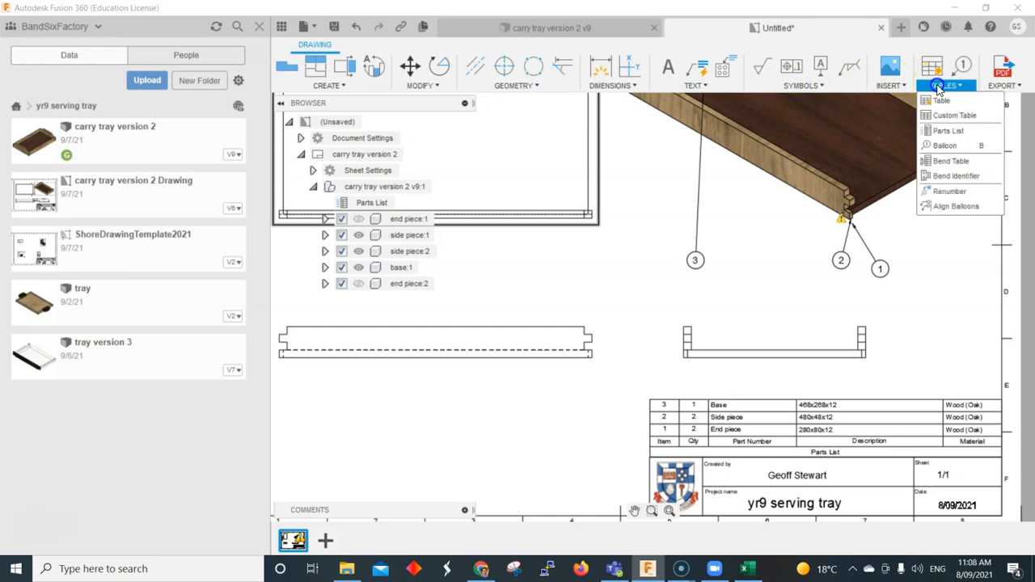
{"action": "left_click", "coordinate": [942, 145]}
{"action": "left_click", "coordinate": [789, 357]}
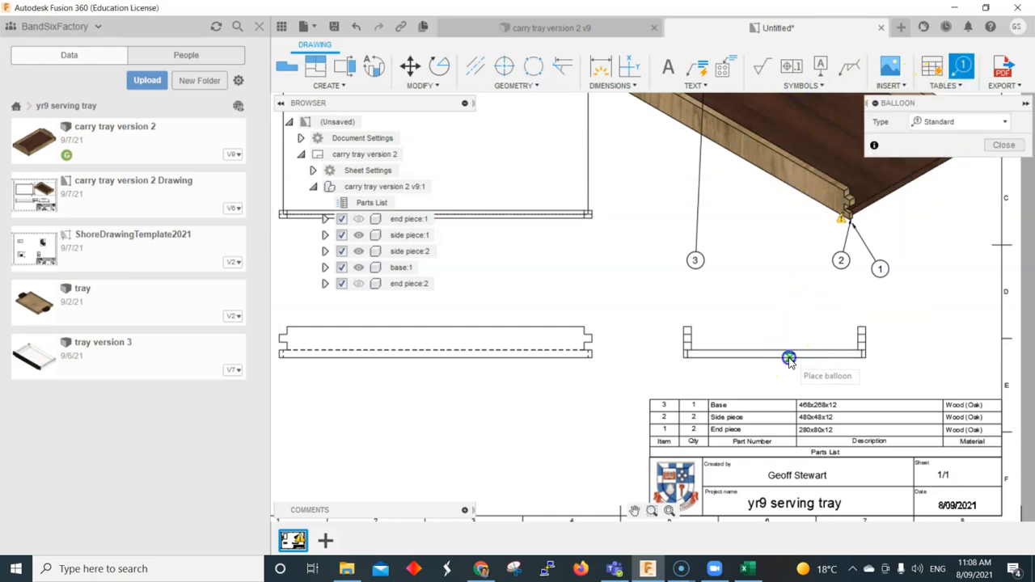
{"action": "left_click", "coordinate": [829, 380]}
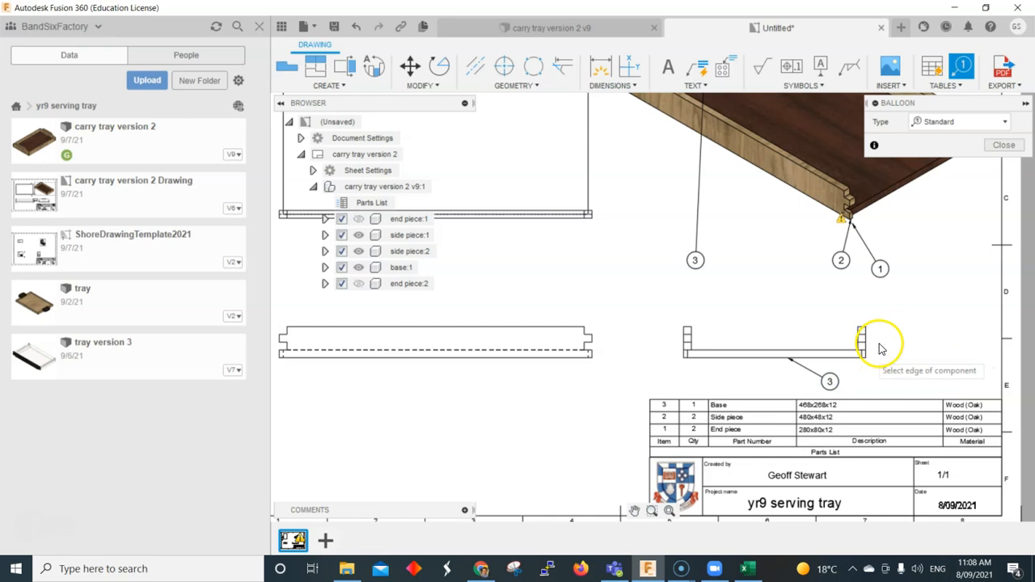
{"action": "mouse_move", "coordinate": [667, 262]}
{"action": "middle_mouse_down"}
{"action": "mouse_move", "coordinate": [656, 323]}
{"action": "mouse_move", "coordinate": [606, 346]}
{"action": "middle_mouse_up"}
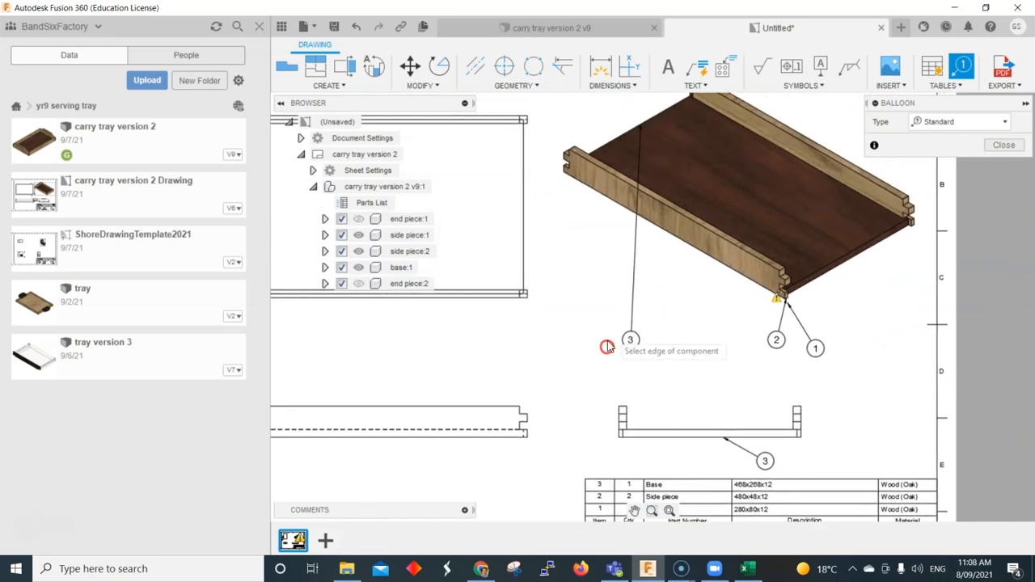
{"action": "right_click", "coordinate": [692, 333]}
{"action": "left_click", "coordinate": [737, 332]}
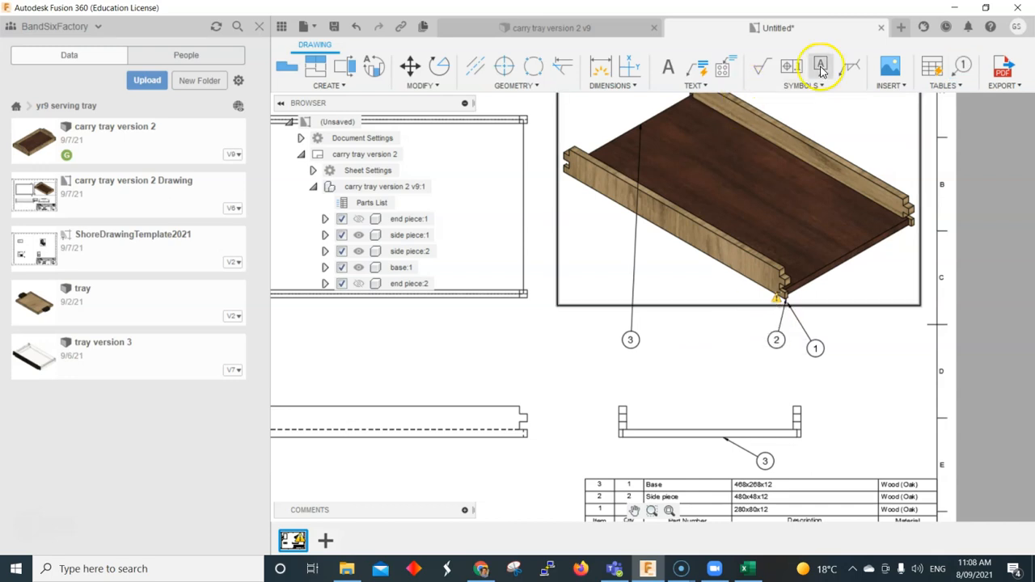
{"action": "left_click", "coordinate": [360, 284]}
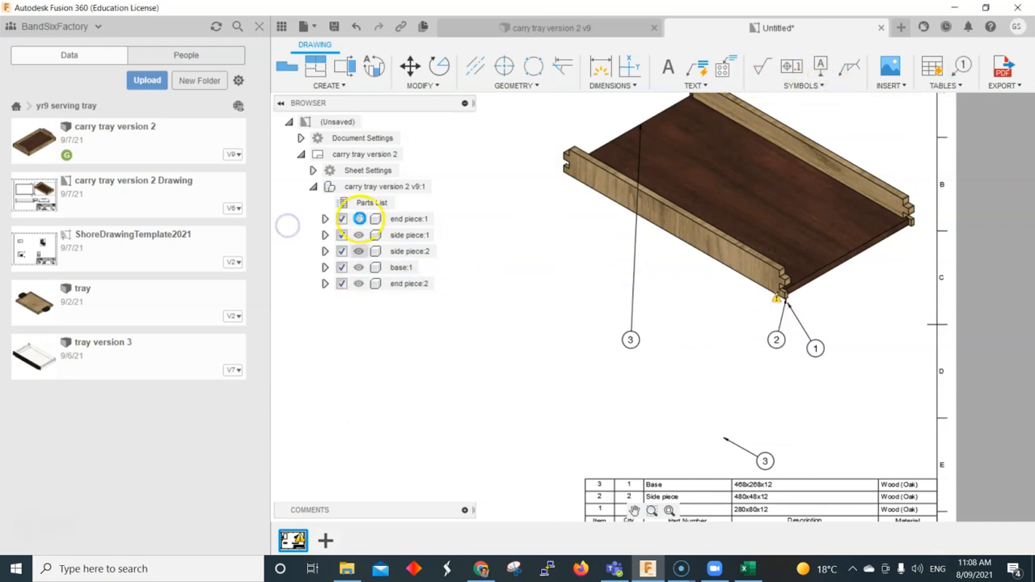
{"action": "left_click", "coordinate": [359, 219]}
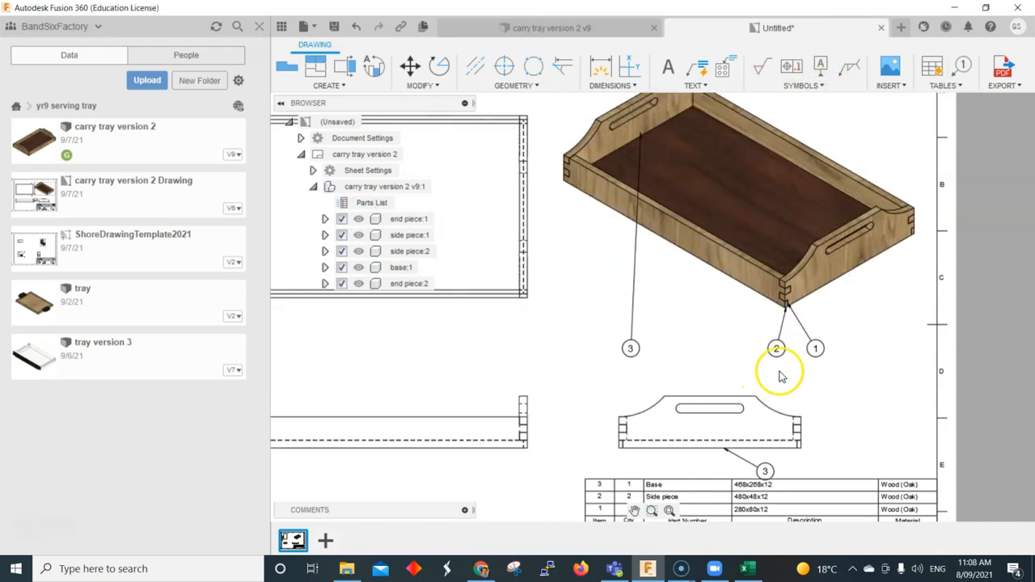
- Move balloon 3 of the isometric view into the clear space beyond the tray's upper left corner
{"action": "left_click", "coordinate": [631, 348]}
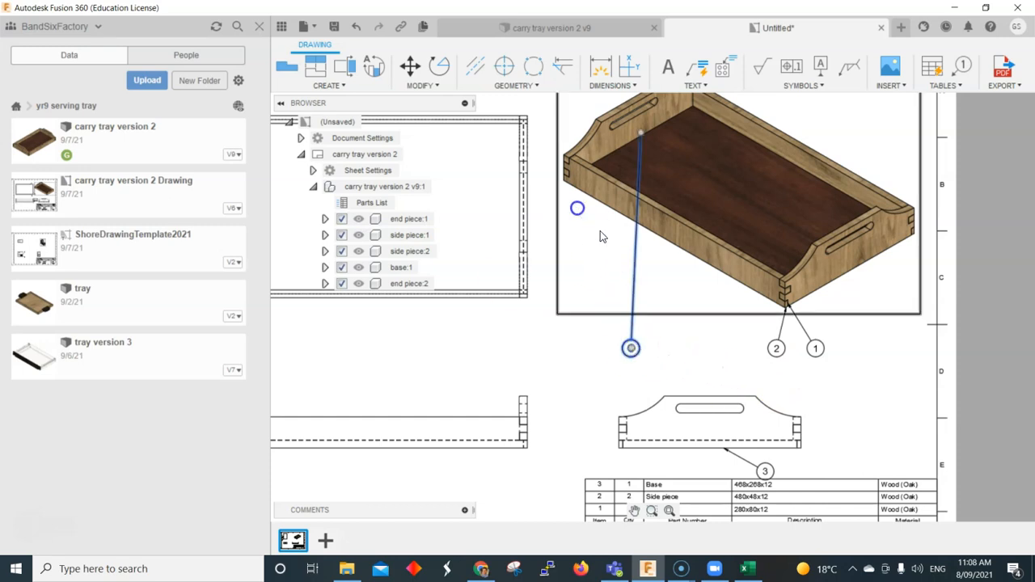
{"action": "scroll", "coordinate": [667, 388], "scroll_direction": "down", "scroll_amount": 2}
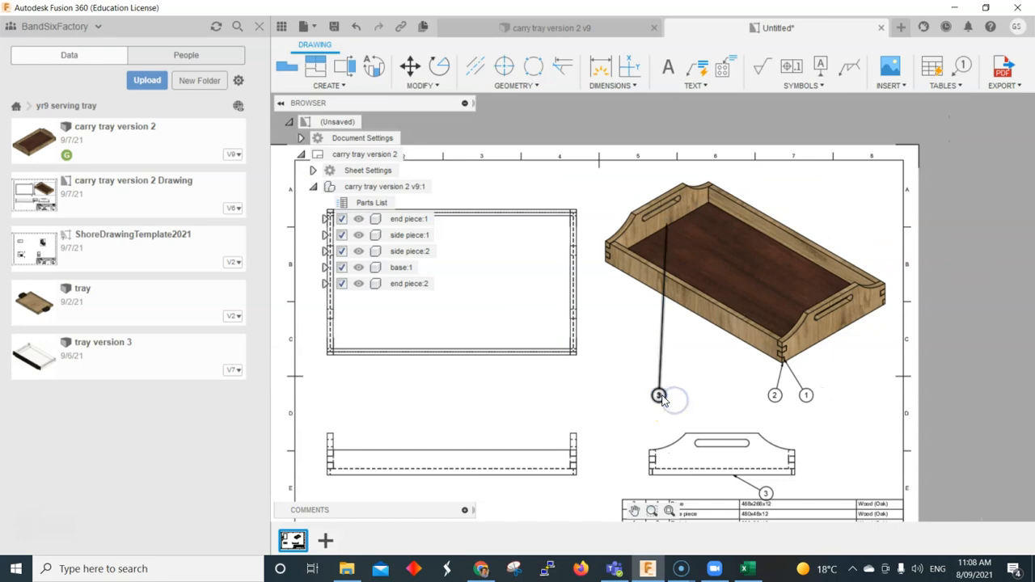
{"action": "left_click", "coordinate": [659, 396]}
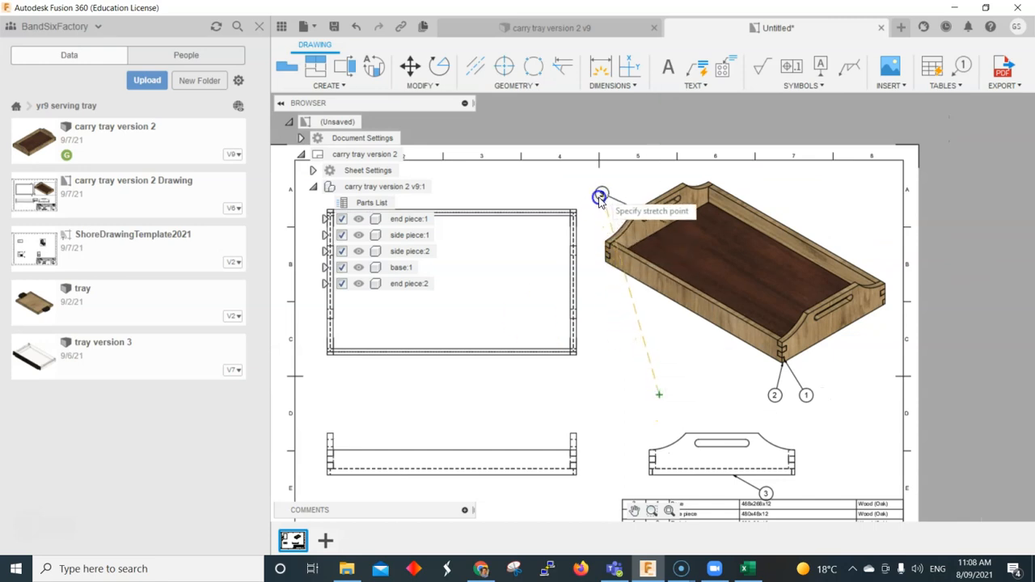
{"action": "left_click", "coordinate": [605, 190]}
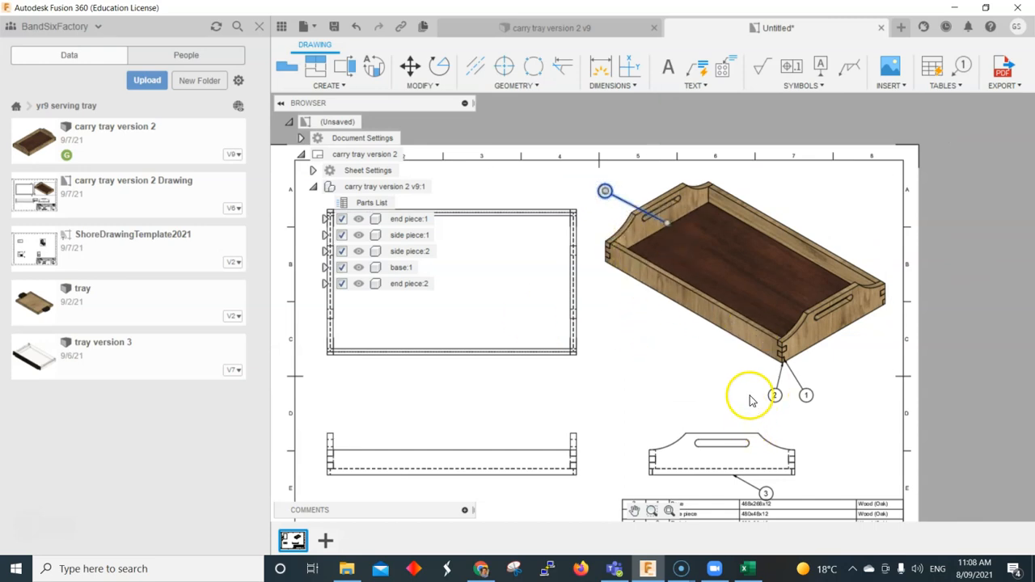
- Reattach the isometric view's balloon 2 to the side piece's lower edge and place its circle just below that edge
{"action": "left_click", "coordinate": [780, 358]}
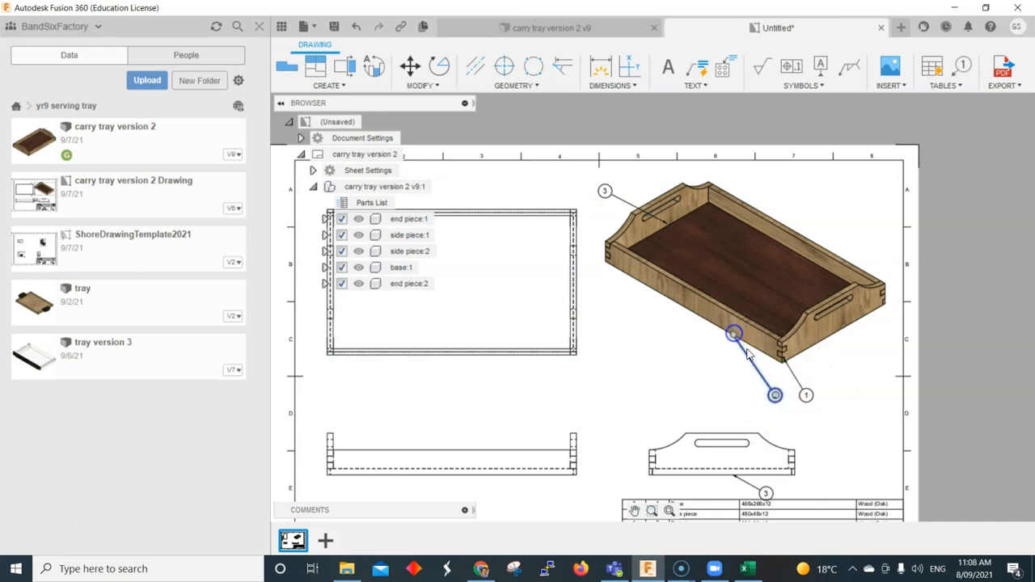
{"action": "left_click", "coordinate": [693, 353]}
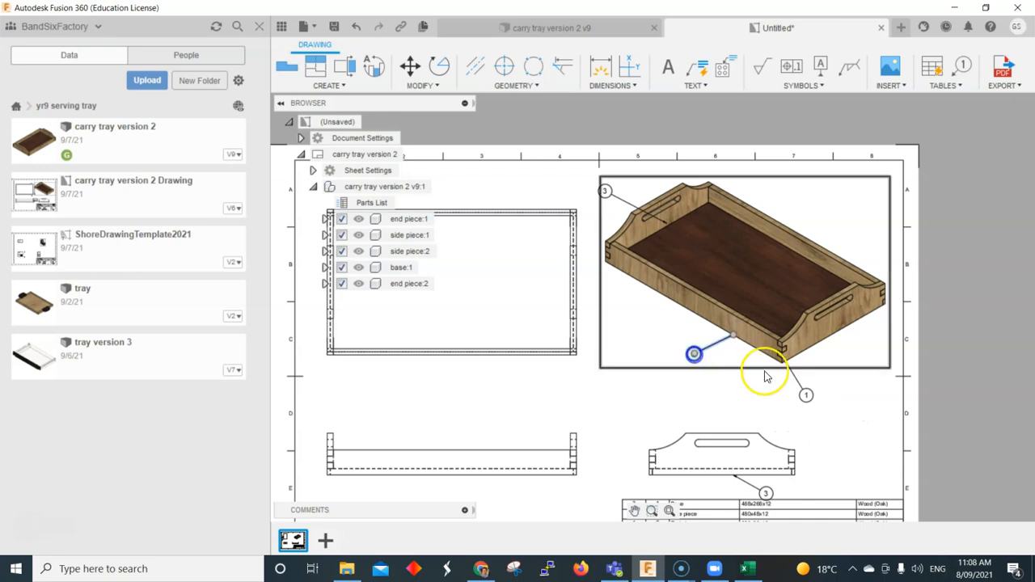
{"action": "middle_click_drag", "start_coordinate": [789, 443], "coordinate": [806, 380]}
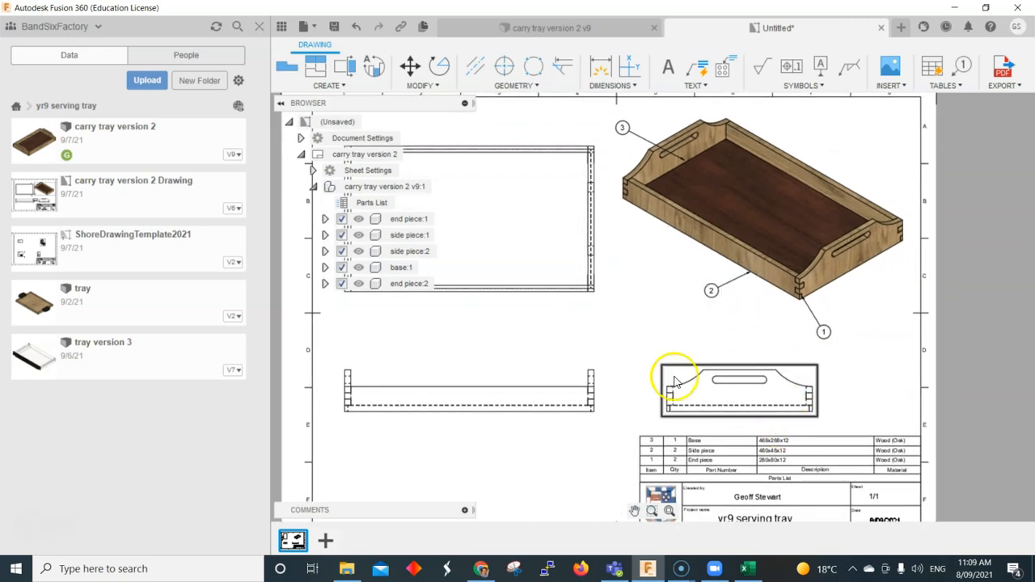
- Move the front view slightly up and to the right on the sheet, together with its aligned views
{"action": "scroll", "coordinate": [658, 358], "scroll_direction": "down", "scroll_amount": 1}
{"action": "middle_click_drag", "start_coordinate": [658, 358], "coordinate": [773, 349]}
{"action": "left_click", "coordinate": [708, 400]}
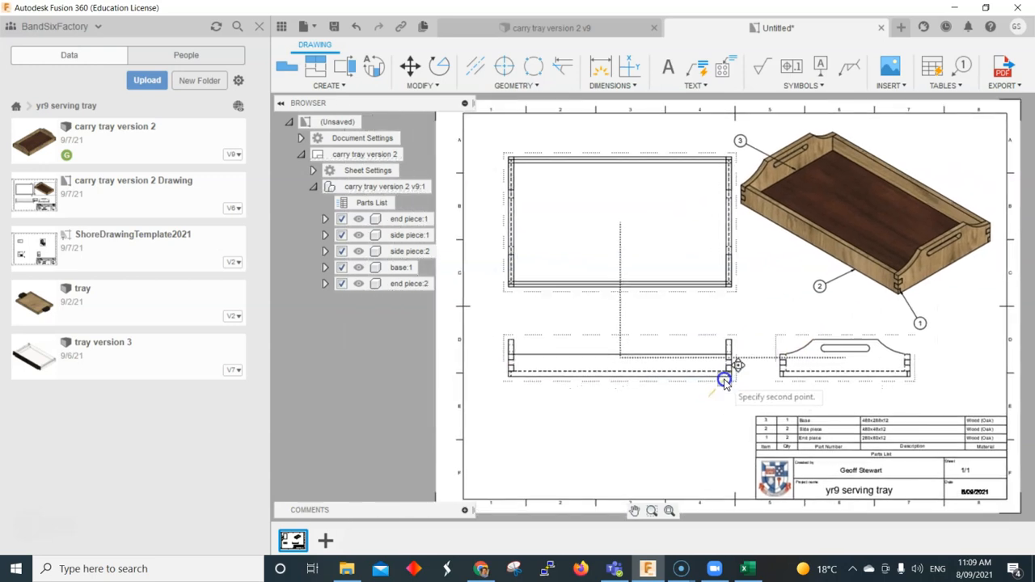
{"action": "left_click", "coordinate": [722, 327]}
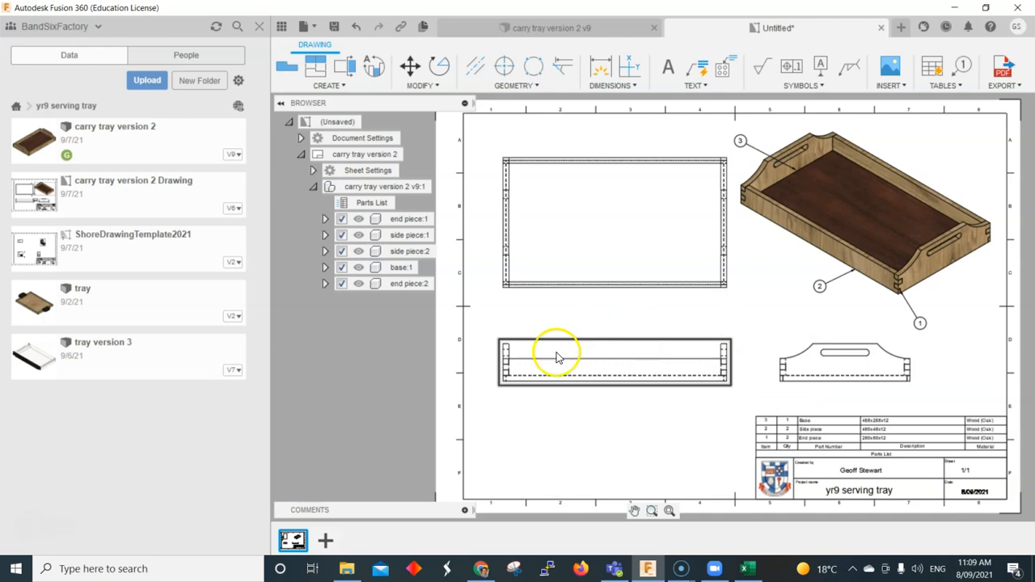
- Dimension the front view's overall length between its two lower corners, placing the dimension below the view
{"action": "scroll", "coordinate": [536, 359], "scroll_direction": "down", "scroll_amount": 1}
{"action": "scroll", "coordinate": [536, 358], "scroll_direction": "up", "scroll_amount": 3}
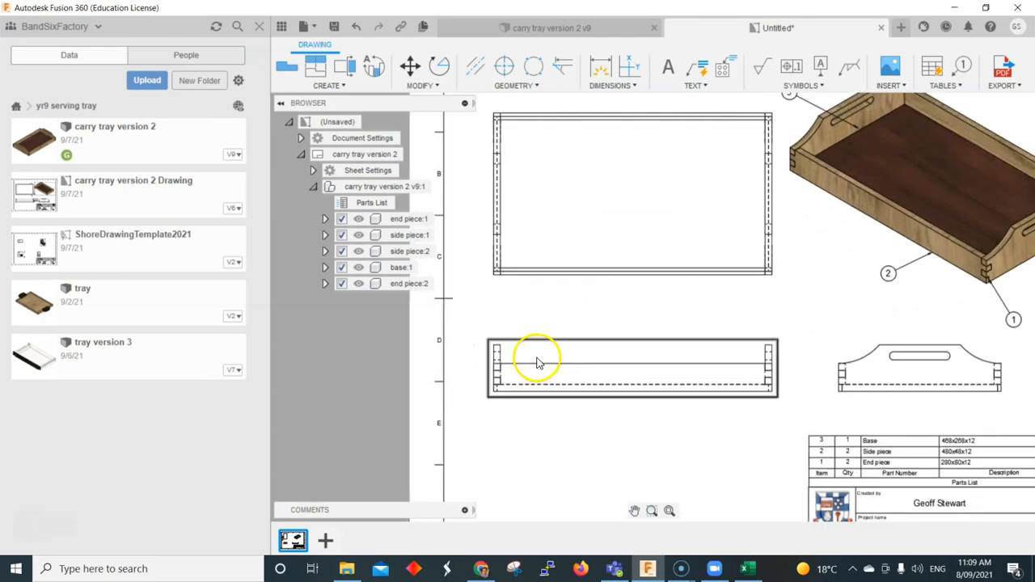
{"action": "left_click", "coordinate": [601, 75]}
{"action": "scroll", "coordinate": [492, 404], "scroll_direction": "up", "scroll_amount": 4}
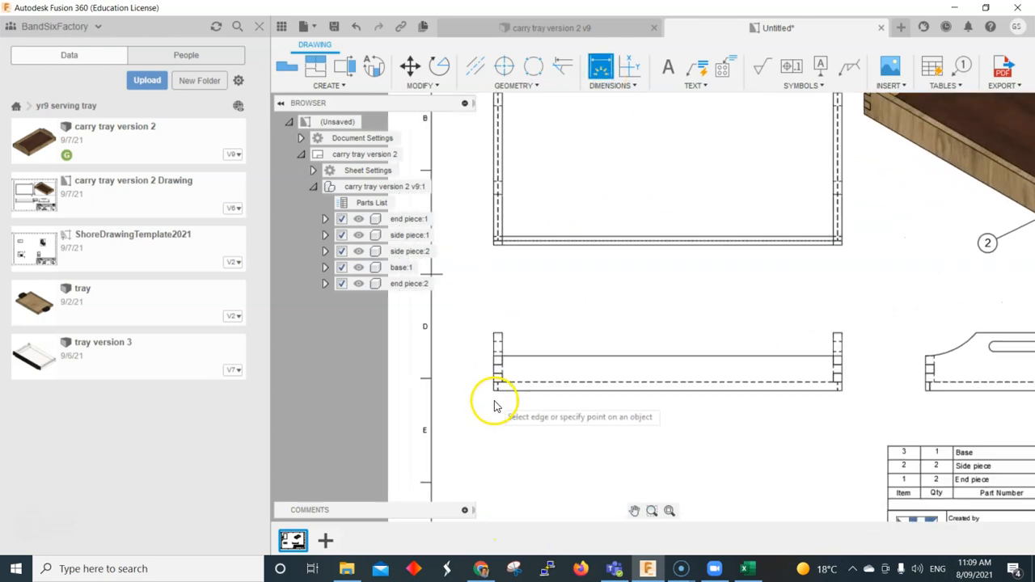
{"action": "middle_click_drag", "start_coordinate": [587, 457], "coordinate": [525, 417]}
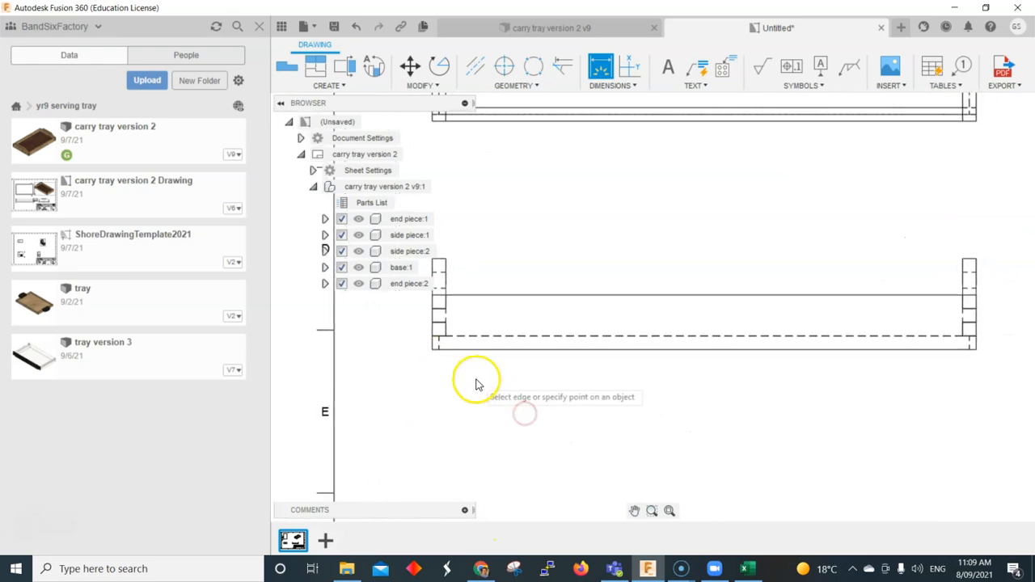
{"action": "left_click", "coordinate": [433, 349]}
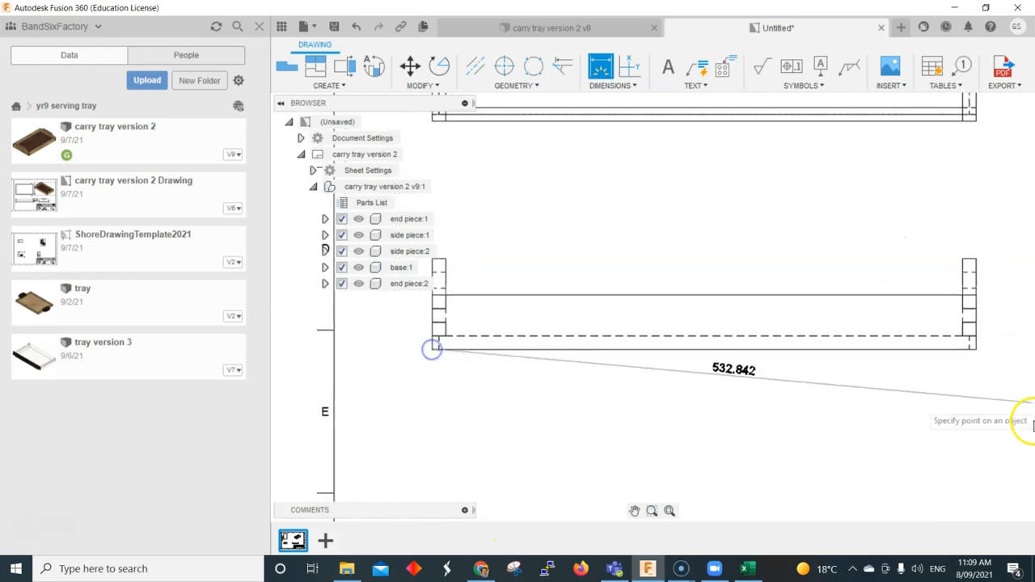
{"action": "left_click", "coordinate": [976, 349]}
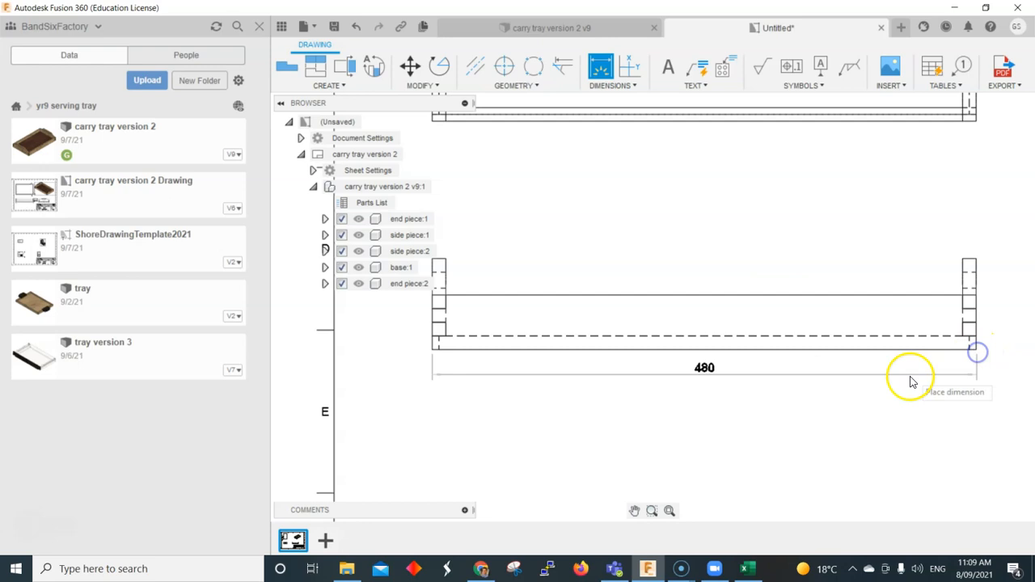
{"action": "left_click", "coordinate": [878, 397]}
{"action": "middle_click_drag", "start_coordinate": [872, 366], "coordinate": [875, 424]}
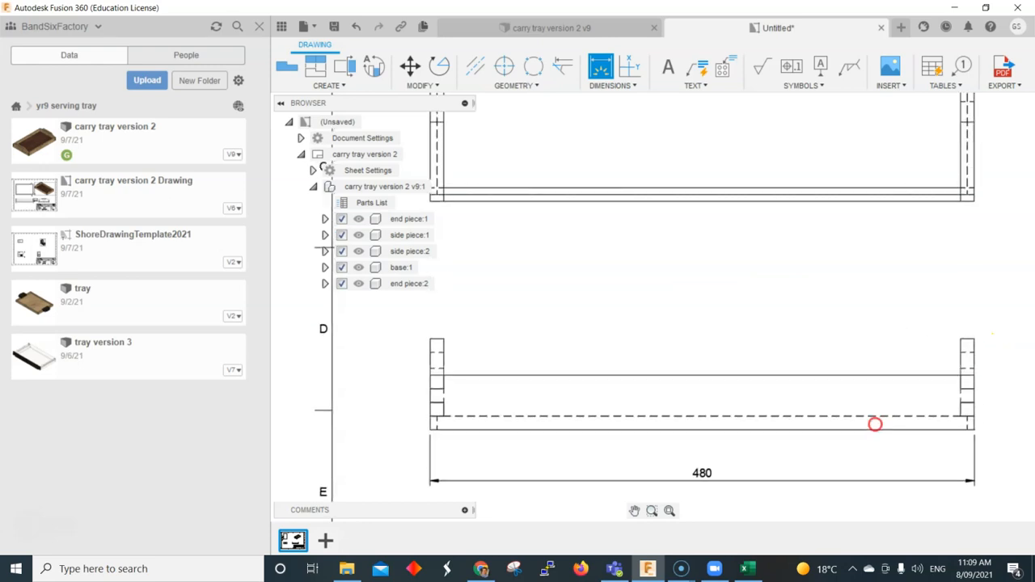
{"action": "middle_click_drag", "start_coordinate": [860, 235], "coordinate": [856, 383]}
{"action": "scroll", "coordinate": [856, 380], "scroll_direction": "down", "scroll_amount": 3}
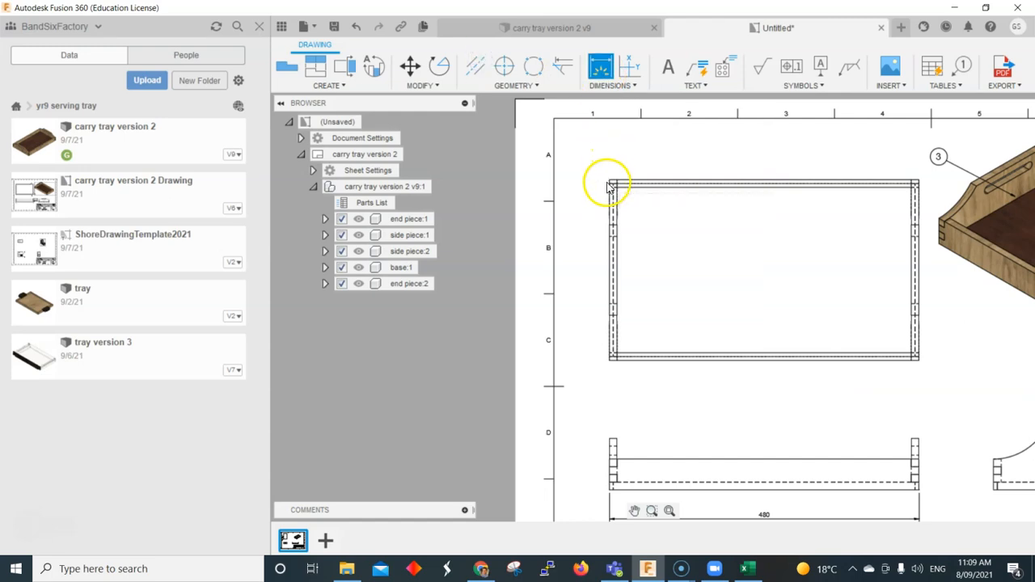
{"action": "left_click", "coordinate": [608, 181]}
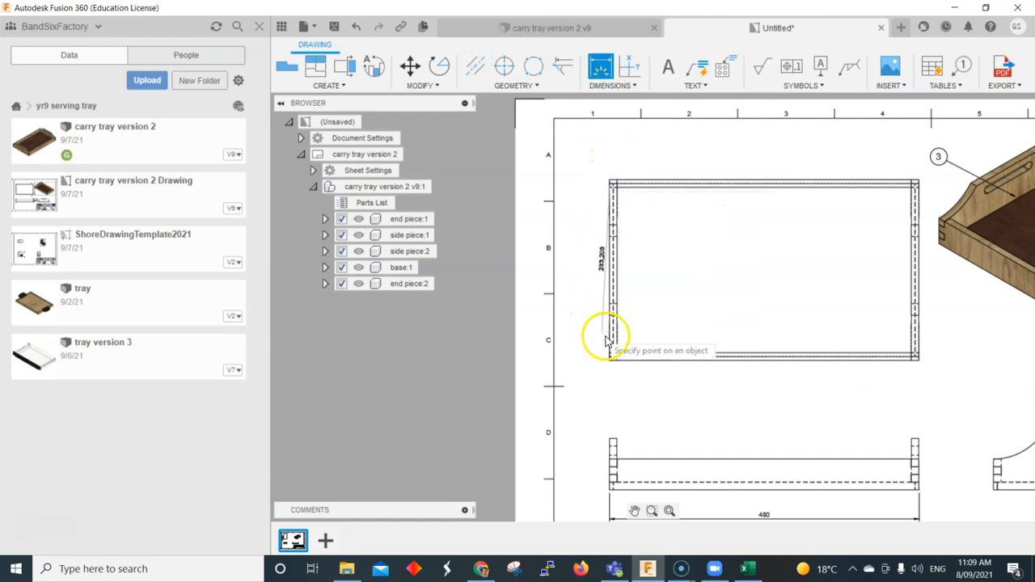
{"action": "scroll", "coordinate": [620, 203], "scroll_direction": "down", "scroll_amount": 2}
{"action": "scroll", "coordinate": [611, 202], "scroll_direction": "up", "scroll_amount": 6}
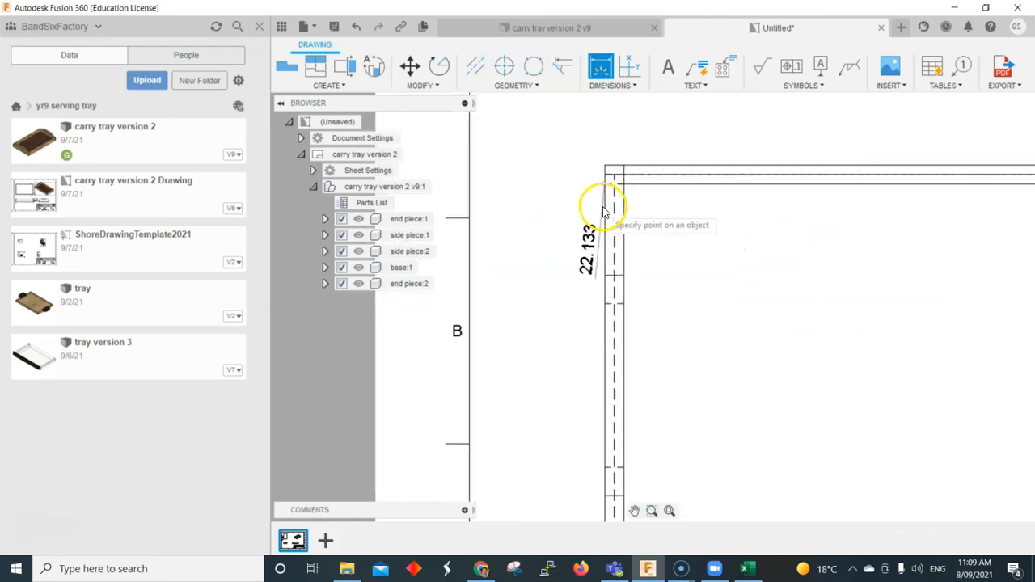
{"action": "scroll", "coordinate": [599, 208], "scroll_direction": "up", "scroll_amount": 2}
{"action": "key", "text": "Escape"}
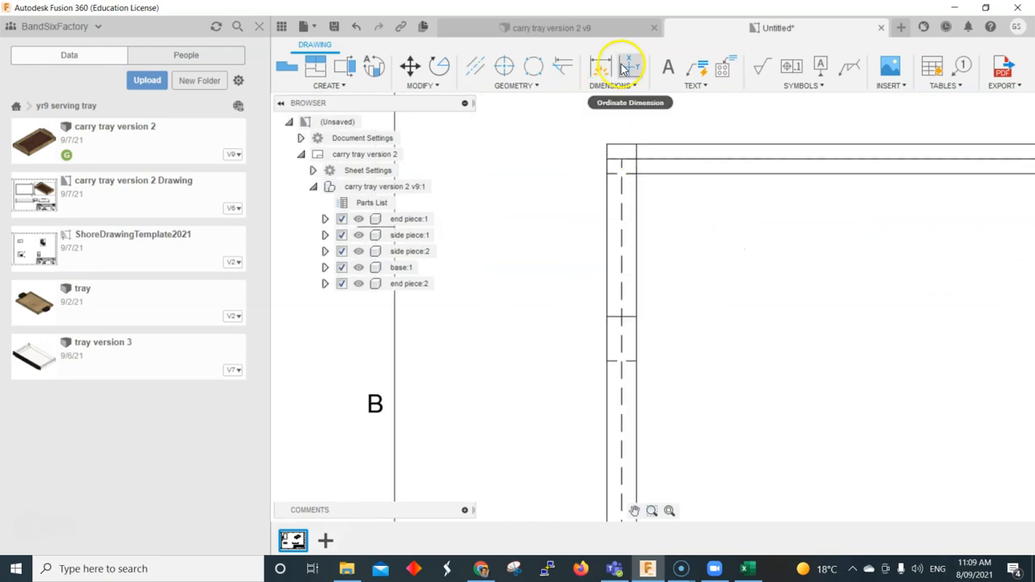
- Dimension the plan view's overall width between its two left corners, placing the dimension outside the left edge
{"action": "left_click", "coordinate": [601, 66]}
{"action": "left_click", "coordinate": [607, 147]}
{"action": "scroll", "coordinate": [599, 242], "scroll_direction": "down", "scroll_amount": 3}
{"action": "middle_click_drag", "start_coordinate": [612, 402], "coordinate": [638, 180]}
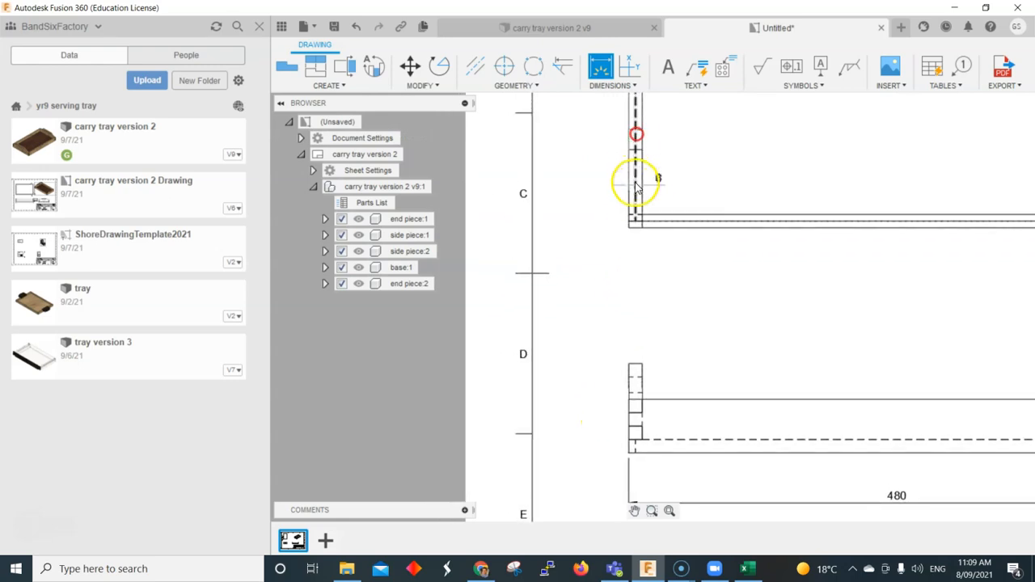
{"action": "scroll", "coordinate": [626, 231], "scroll_direction": "up", "scroll_amount": 4}
{"action": "left_click", "coordinate": [629, 235]}
{"action": "scroll", "coordinate": [583, 219], "scroll_direction": "down", "scroll_amount": 5}
{"action": "middle_click_drag", "start_coordinate": [581, 194], "coordinate": [576, 305]}
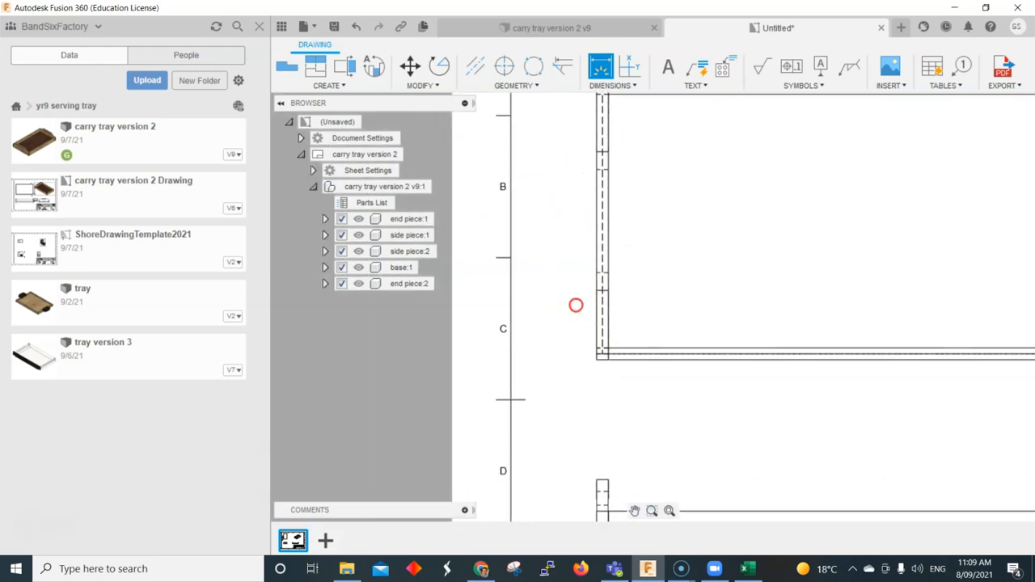
{"action": "left_click", "coordinate": [567, 257]}
{"action": "scroll", "coordinate": [704, 414], "scroll_direction": "down", "scroll_amount": 1}
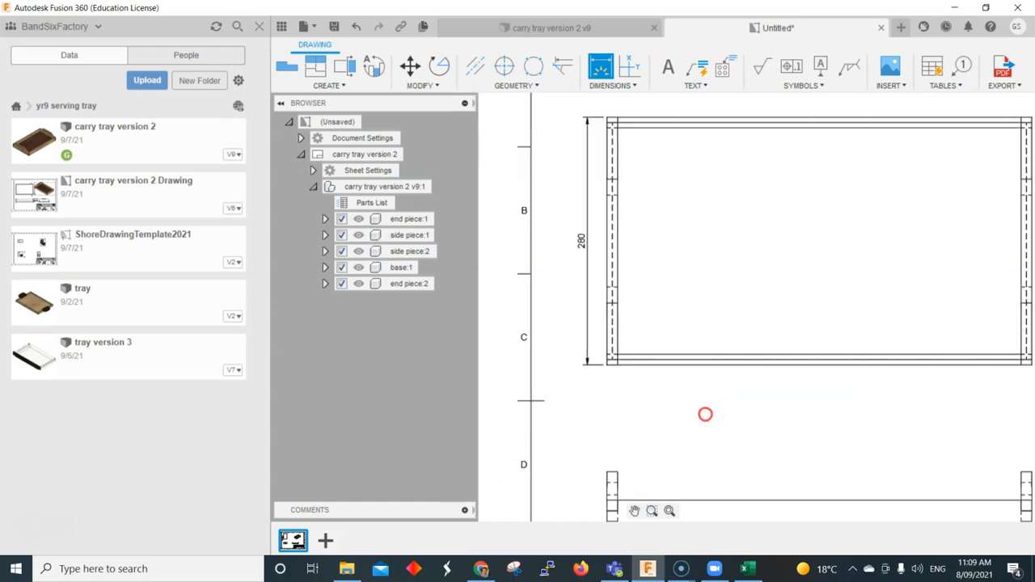
{"action": "middle_click_drag", "start_coordinate": [704, 414], "coordinate": [612, 301]}
{"action": "scroll", "coordinate": [726, 368], "scroll_direction": "up", "scroll_amount": 2}
{"action": "middle_click_drag", "start_coordinate": [723, 325], "coordinate": [634, 280]}
{"action": "middle_click_drag", "start_coordinate": [701, 306], "coordinate": [635, 268]}
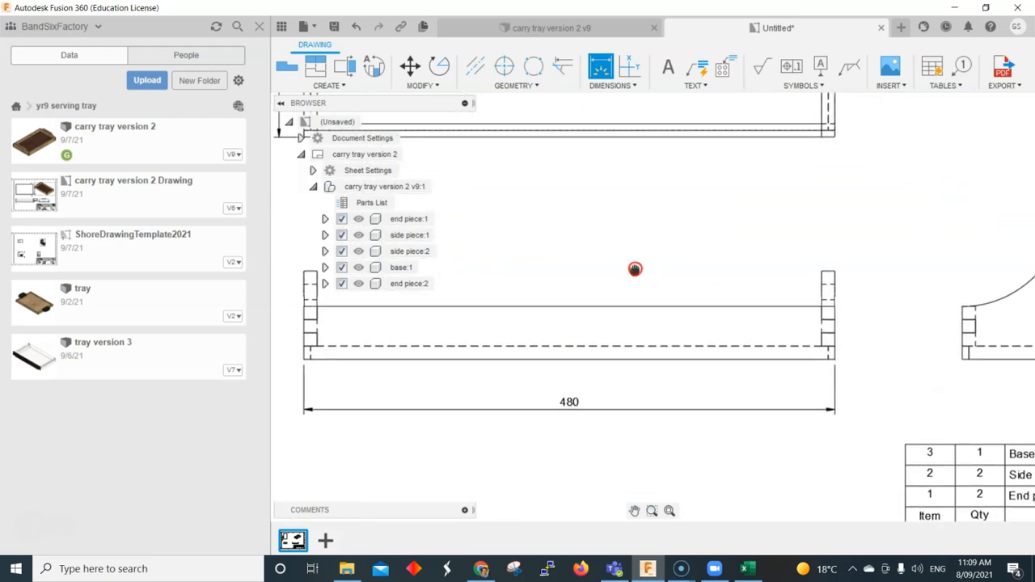
{"action": "mouse_move", "coordinate": [927, 312]}
{"action": "middle_mouse_down"}
{"action": "mouse_move", "coordinate": [696, 290]}
{"action": "mouse_move", "coordinate": [668, 264]}
{"action": "mouse_move", "coordinate": [691, 264]}
{"action": "mouse_move", "coordinate": [696, 229]}
{"action": "mouse_move", "coordinate": [708, 286]}
{"action": "mouse_move", "coordinate": [758, 285]}
{"action": "middle_mouse_up"}
{"action": "scroll", "coordinate": [690, 234], "scroll_direction": "down", "scroll_amount": 3}
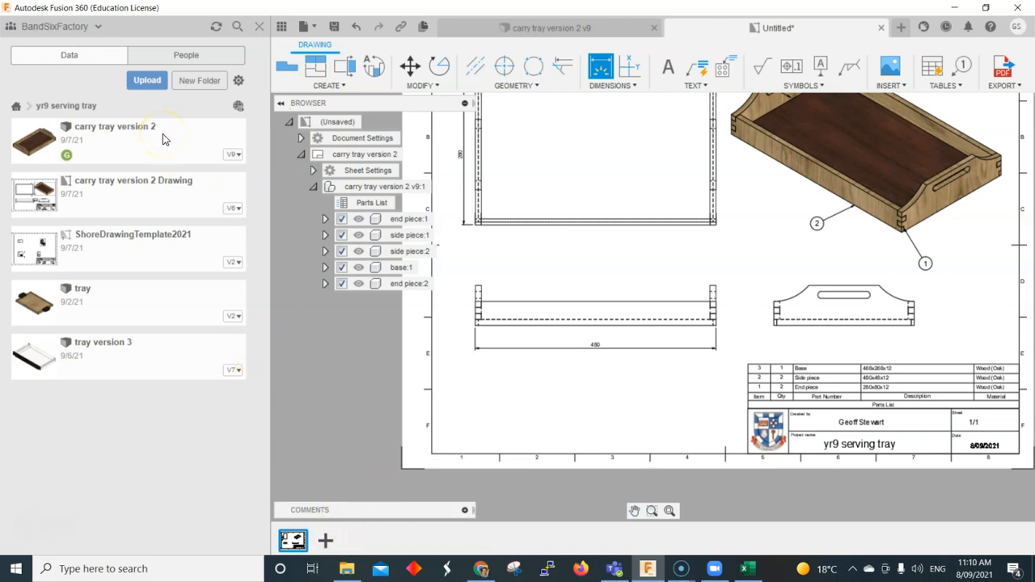
- From the tray model, create a drawing of end piece:1 in the existing Untitled drawing on a new A3 sheet
{"action": "left_click", "coordinate": [560, 25]}
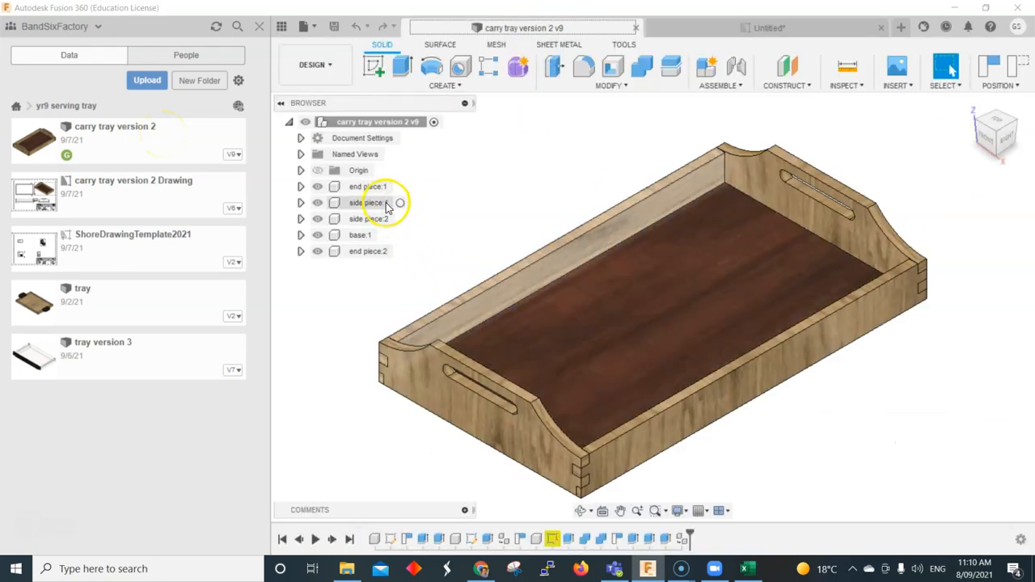
{"action": "right_click", "coordinate": [374, 192]}
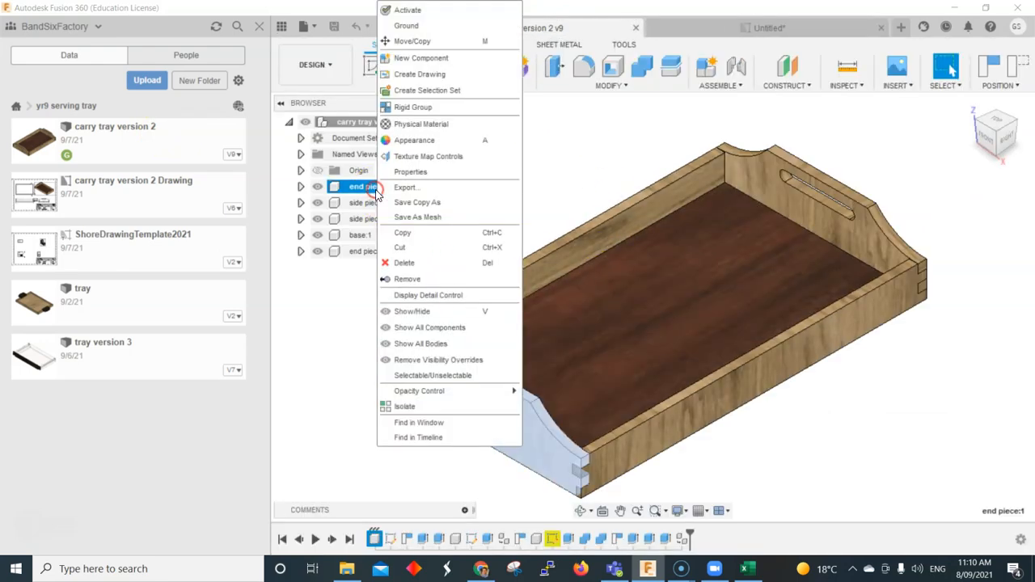
{"action": "left_click", "coordinate": [426, 81]}
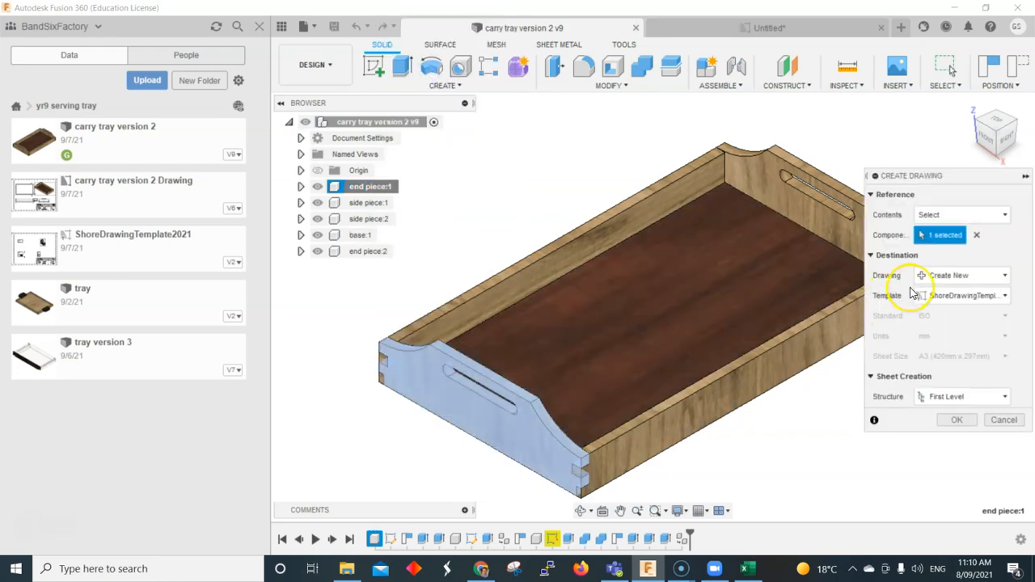
{"action": "left_click", "coordinate": [943, 276]}
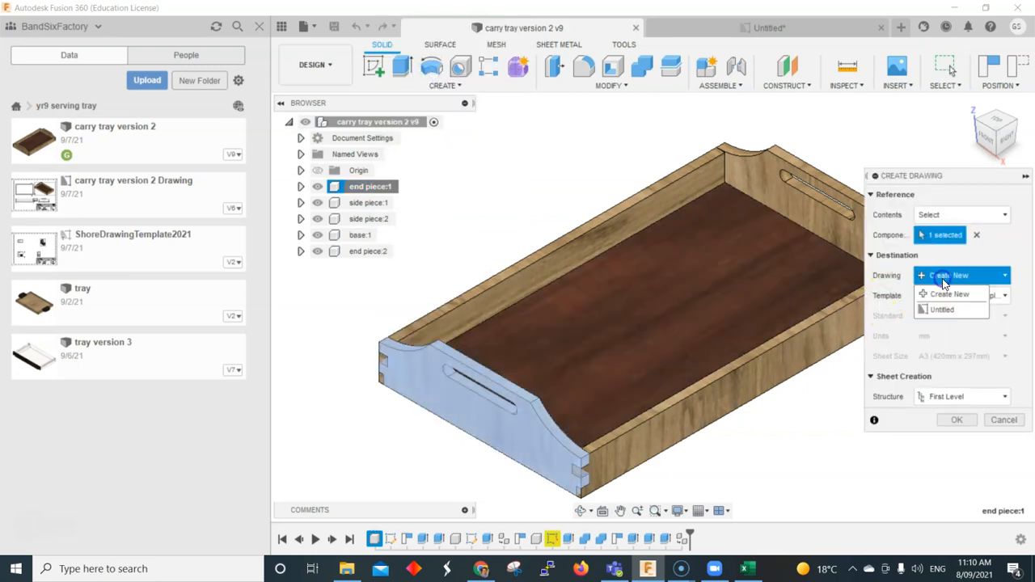
{"action": "left_click", "coordinate": [948, 311]}
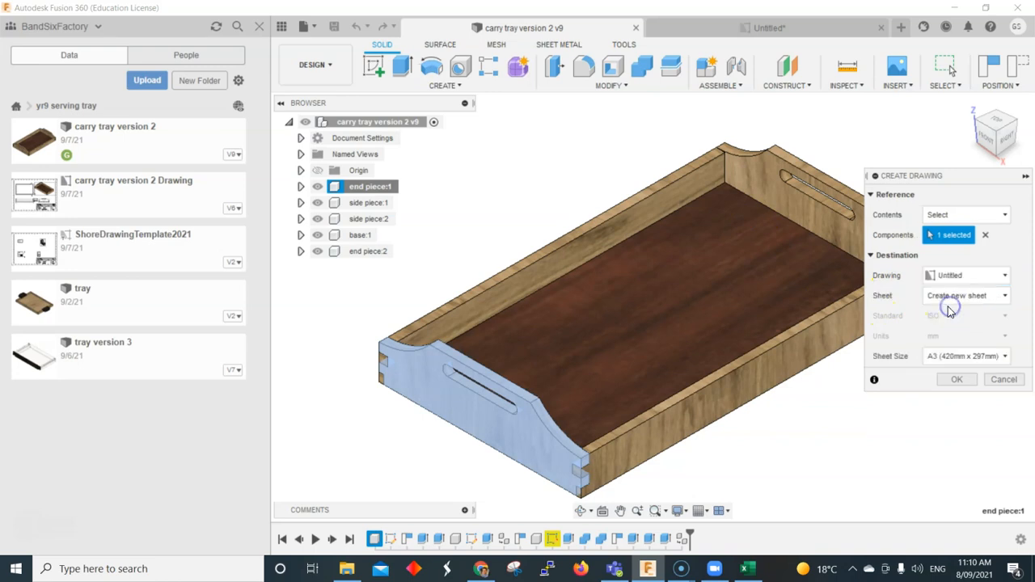
{"action": "left_click", "coordinate": [957, 379]}
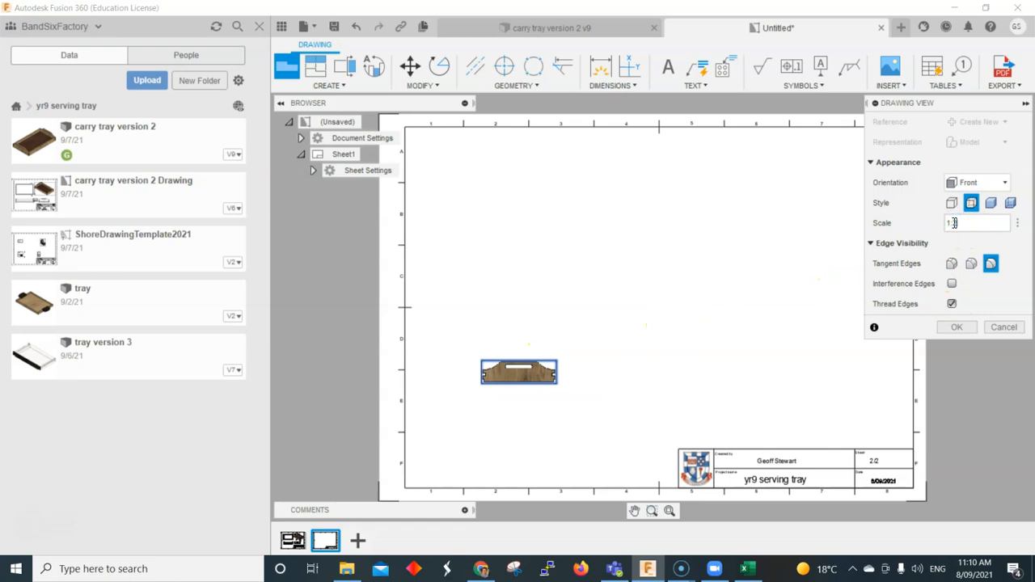
- Set the end piece's front view to a scale of 1:1.5, place it, and shift it inside the sheet border
{"action": "type", "text": "2"}
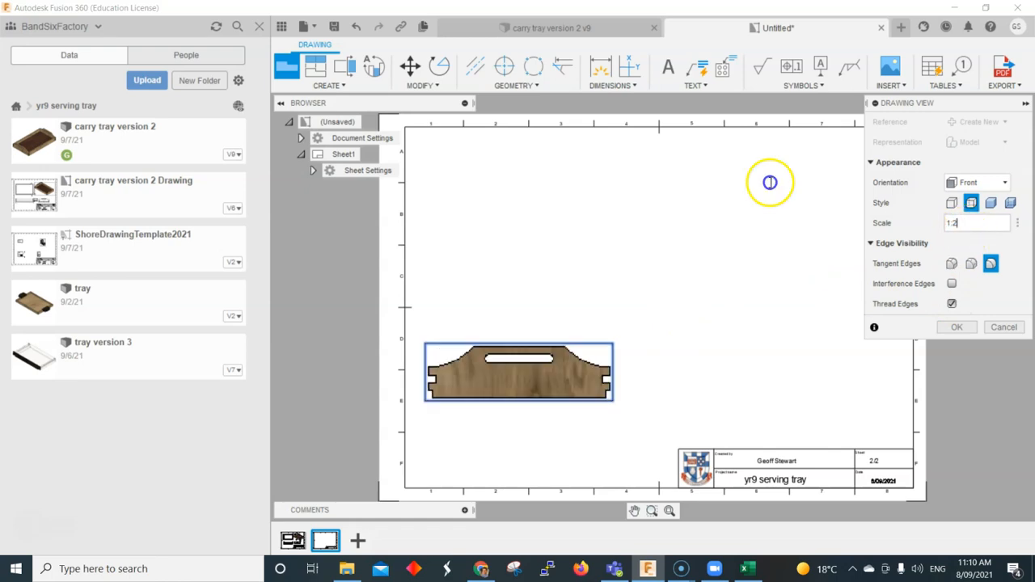
{"action": "type", "text": "1.5"}
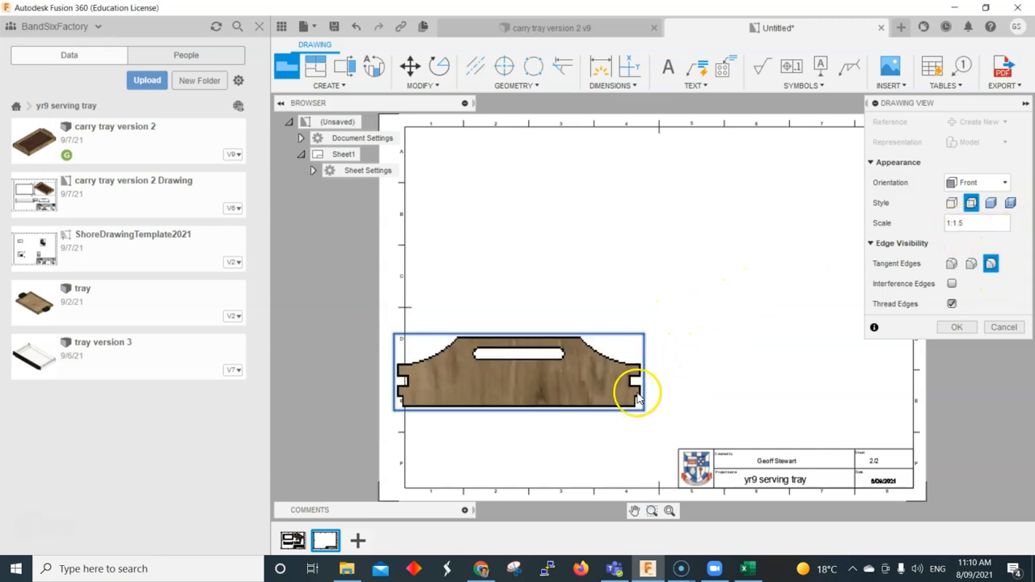
{"action": "left_click", "coordinate": [956, 327]}
{"action": "mouse_move", "coordinate": [602, 413]}
{"action": "left_mouse_down"}
{"action": "mouse_move", "coordinate": [659, 409]}
{"action": "mouse_move", "coordinate": [650, 422]}
{"action": "left_mouse_up"}
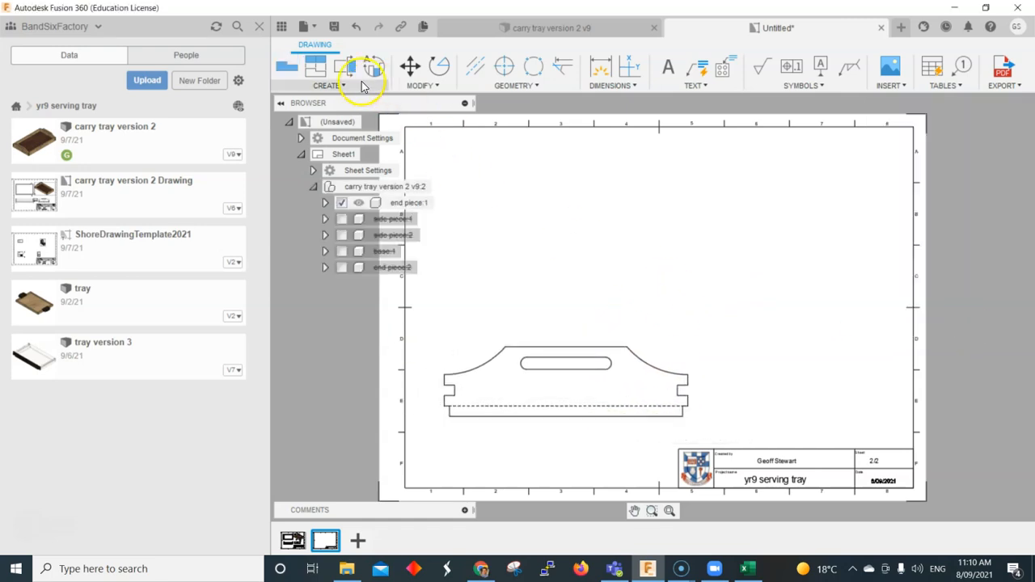
- Project a plan view above the end piece's front view and a side view to its right
{"action": "left_click", "coordinate": [316, 68]}
{"action": "left_click", "coordinate": [563, 365]}
{"action": "left_click", "coordinate": [542, 291]}
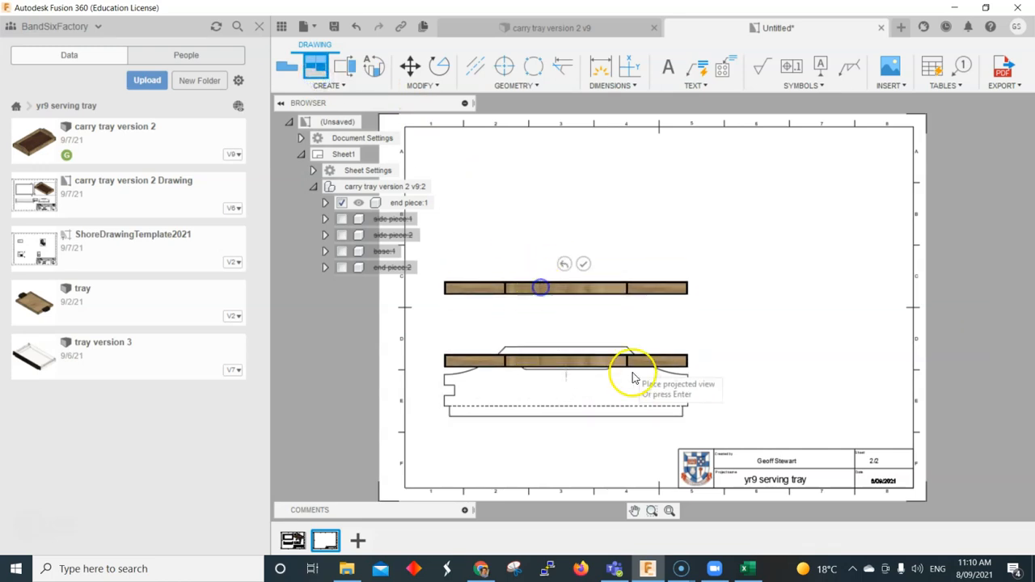
{"action": "left_click", "coordinate": [786, 411]}
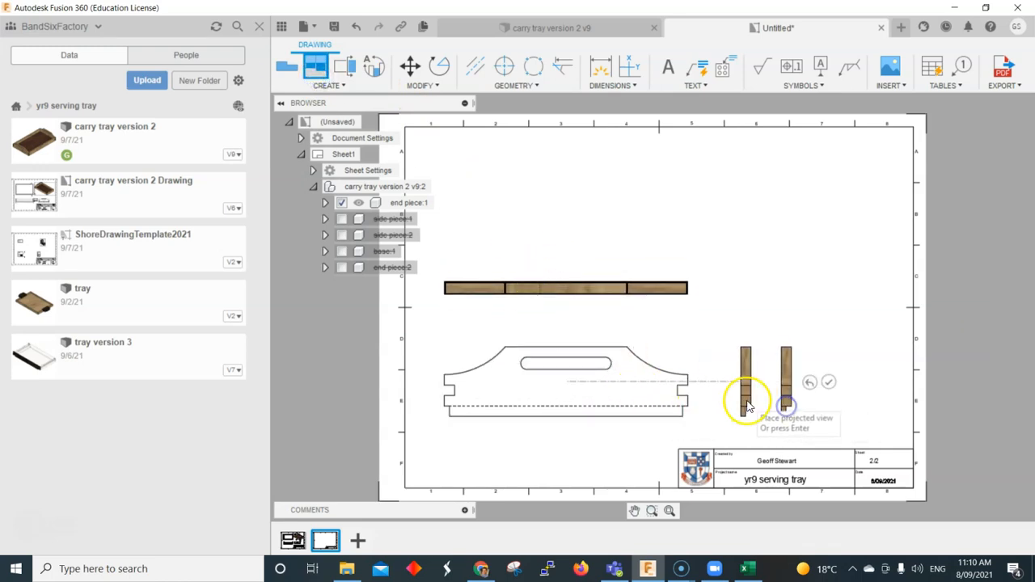
{"action": "left_click", "coordinate": [827, 383]}
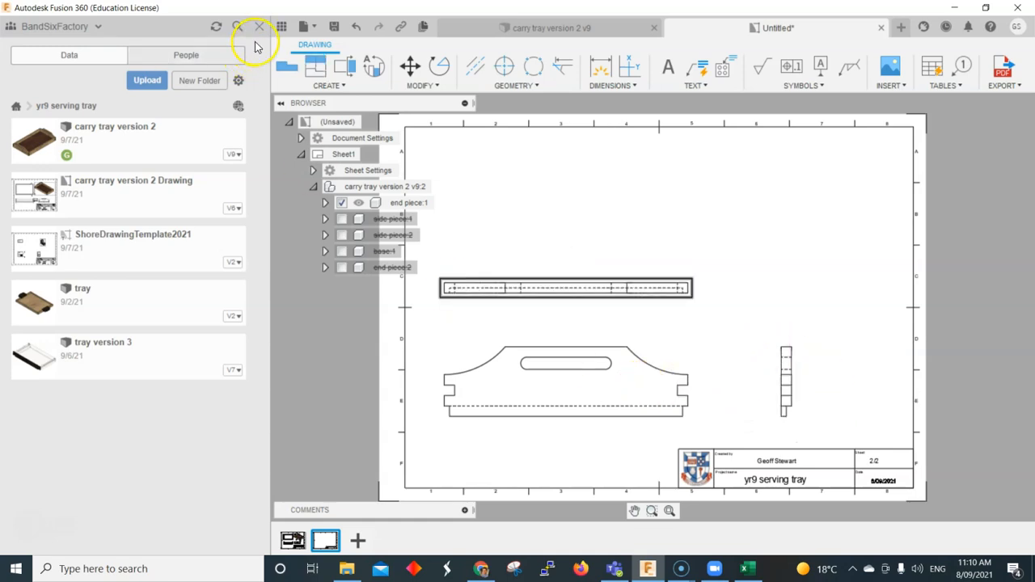
- Project an isometric view from the end piece's front view into the sheet's upper-right area
{"action": "left_click", "coordinate": [328, 76]}
{"action": "left_click", "coordinate": [672, 374]}
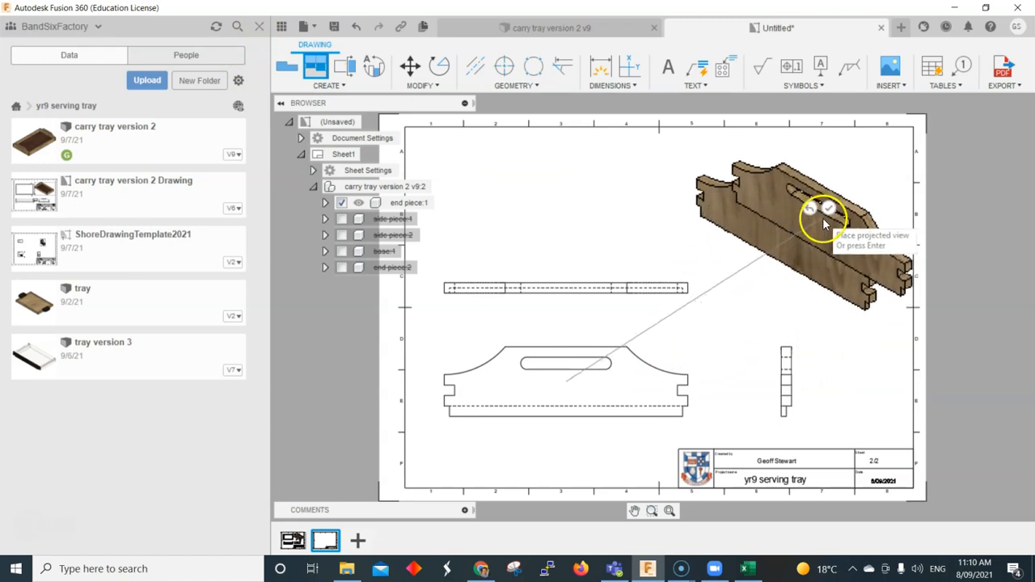
{"action": "left_click", "coordinate": [827, 213]}
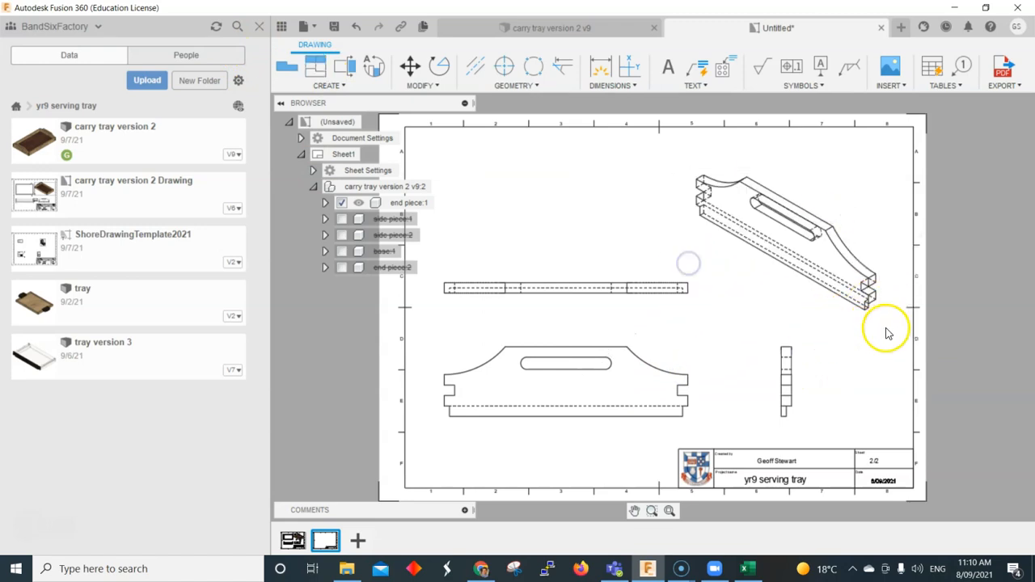
- Change the end piece's base view orientation to Back
{"action": "scroll", "coordinate": [873, 318], "scroll_direction": "up", "scroll_amount": 2}
{"action": "scroll", "coordinate": [653, 378], "scroll_direction": "down", "scroll_amount": 3}
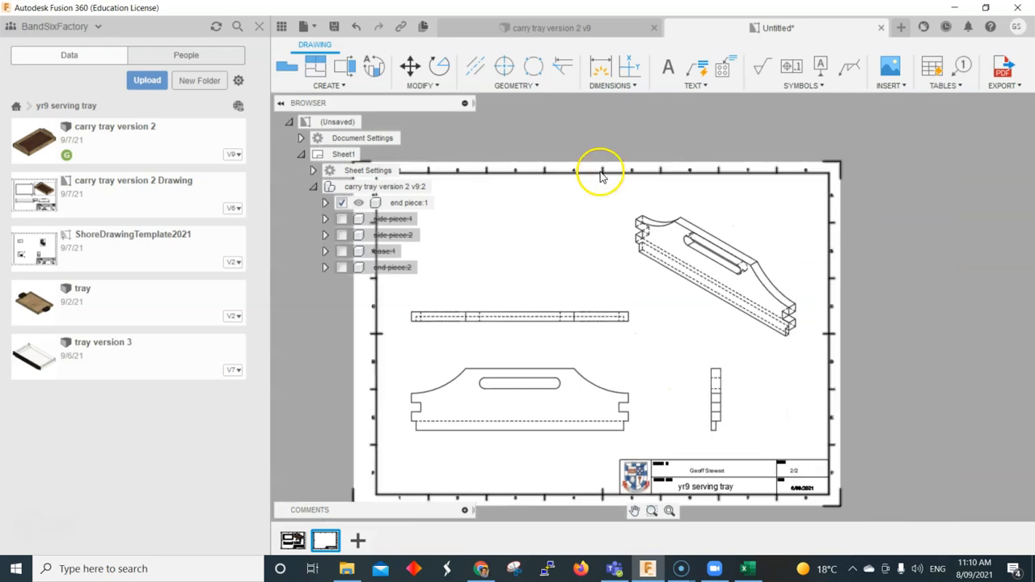
{"action": "left_click", "coordinate": [569, 396]}
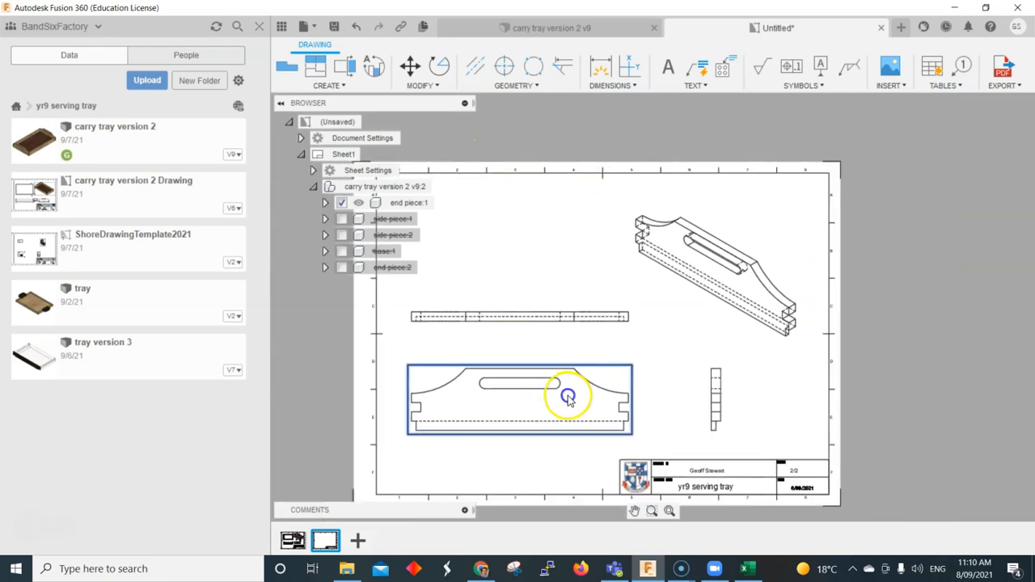
{"action": "right_click", "coordinate": [624, 391]}
{"action": "left_click", "coordinate": [647, 363]}
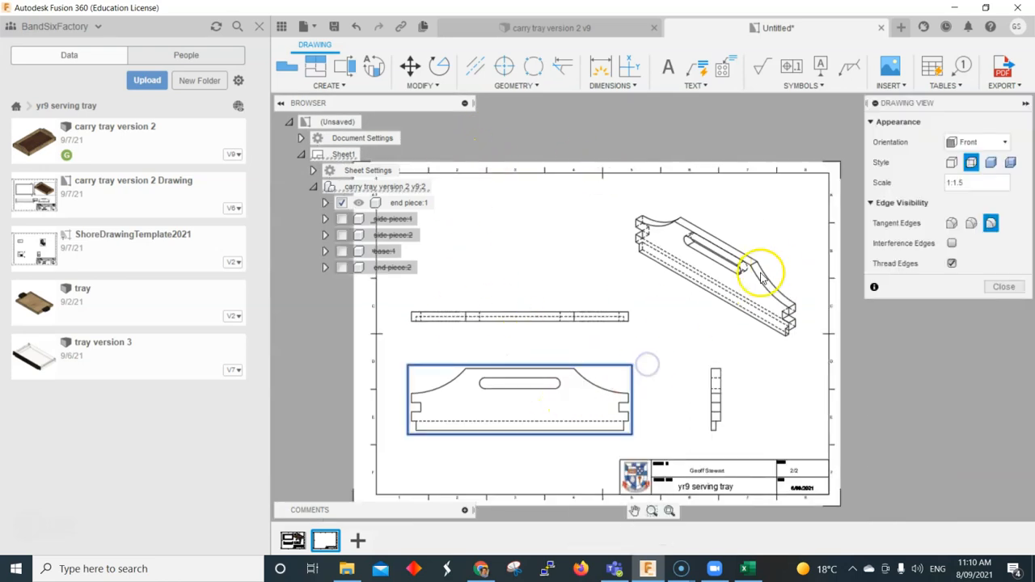
{"action": "left_click", "coordinate": [964, 143]}
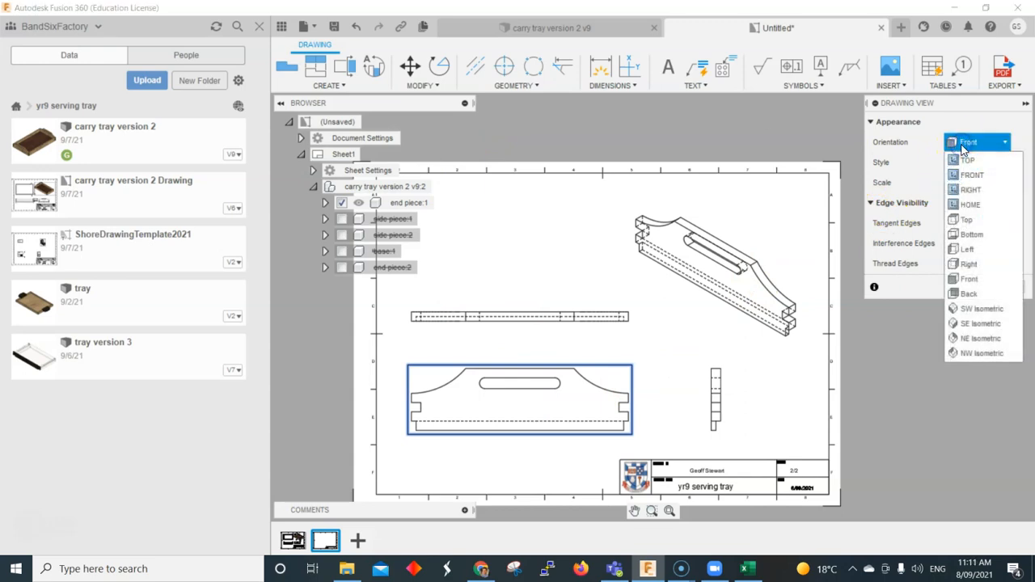
{"action": "left_click", "coordinate": [974, 294]}
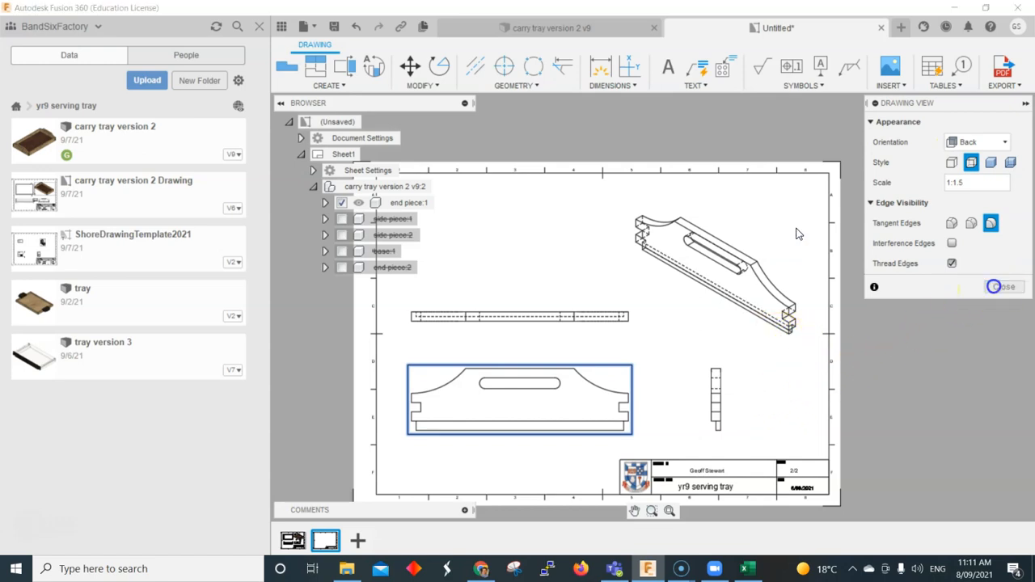
- Set the end piece's isometric view style to Shaded
{"action": "right_click", "coordinate": [705, 330]}
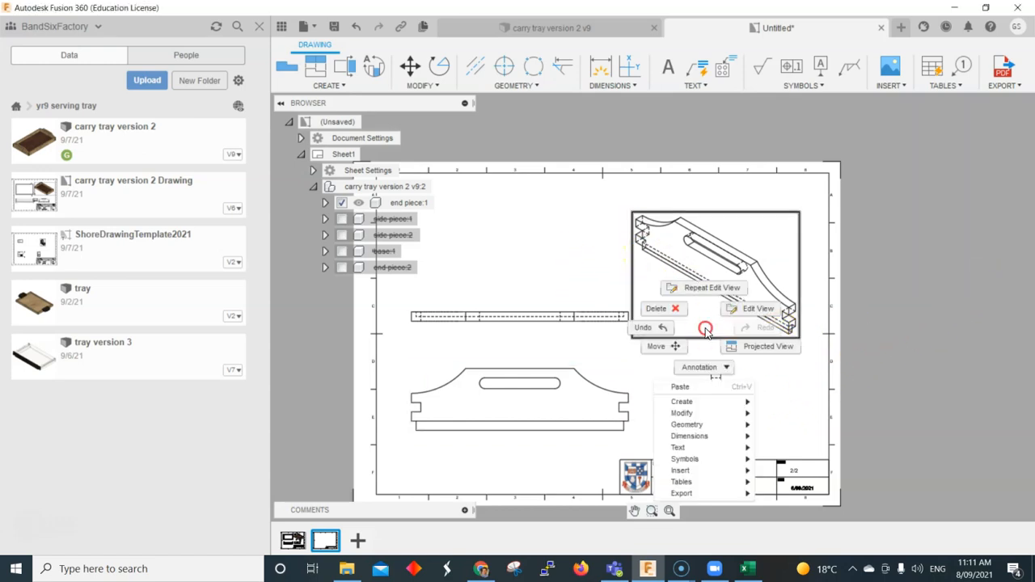
{"action": "left_click", "coordinate": [731, 311]}
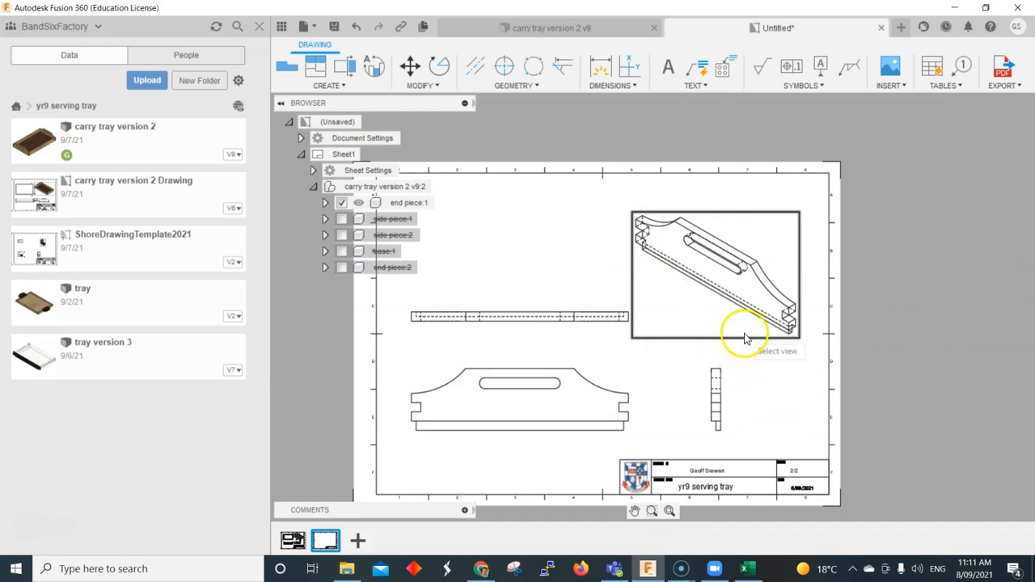
{"action": "right_click", "coordinate": [746, 338]}
{"action": "left_click", "coordinate": [783, 316]}
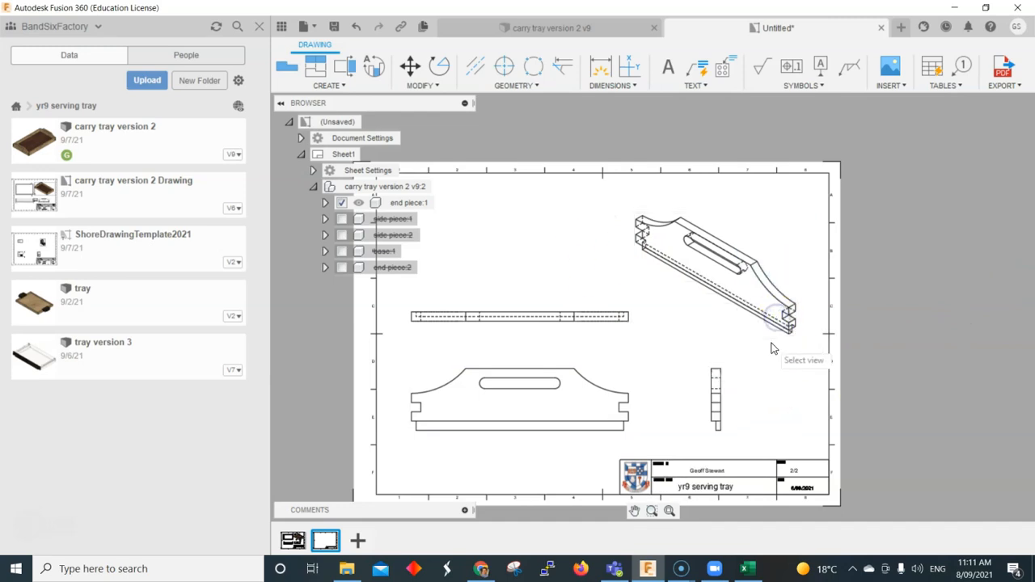
{"action": "left_click", "coordinate": [795, 330]}
{"action": "left_click", "coordinate": [1010, 142]}
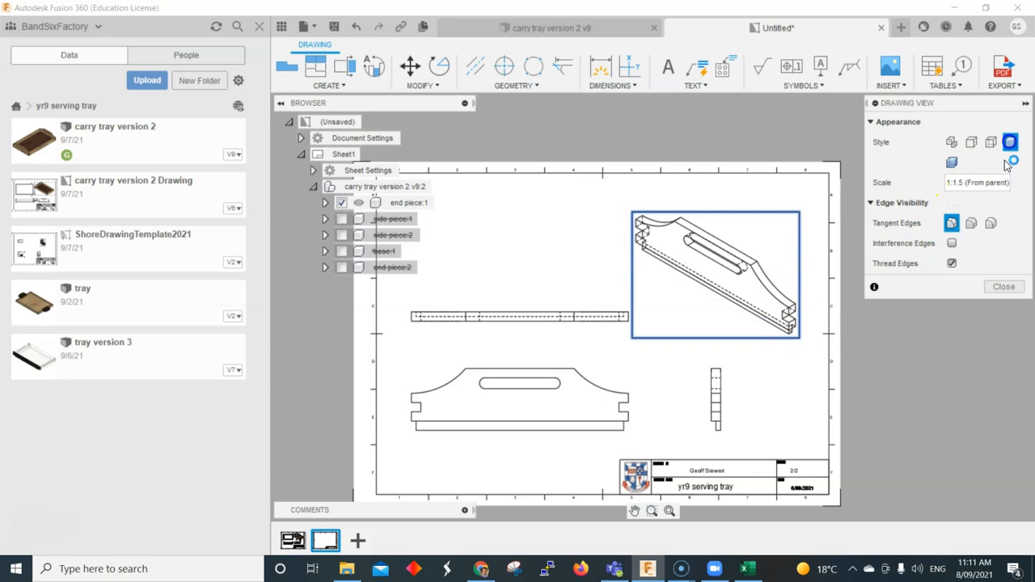
{"action": "mouse_move", "coordinate": [617, 380]}
{"action": "middle_mouse_down"}
{"action": "mouse_move", "coordinate": [628, 326]}
{"action": "mouse_move", "coordinate": [654, 309]}
{"action": "middle_mouse_up"}
{"action": "left_click", "coordinate": [1004, 288]}
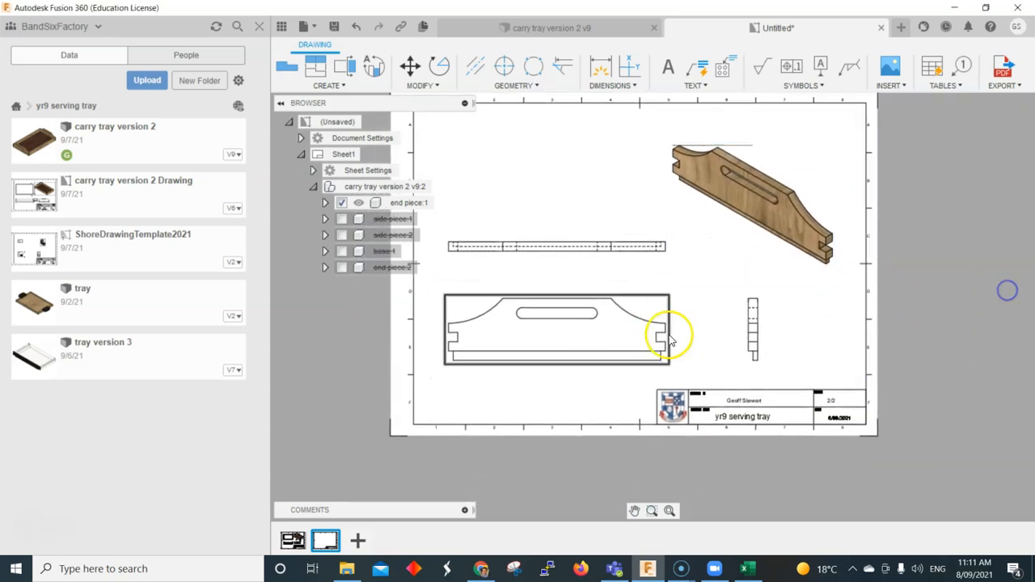
{"action": "scroll", "coordinate": [669, 339], "scroll_direction": "up", "scroll_amount": 3}
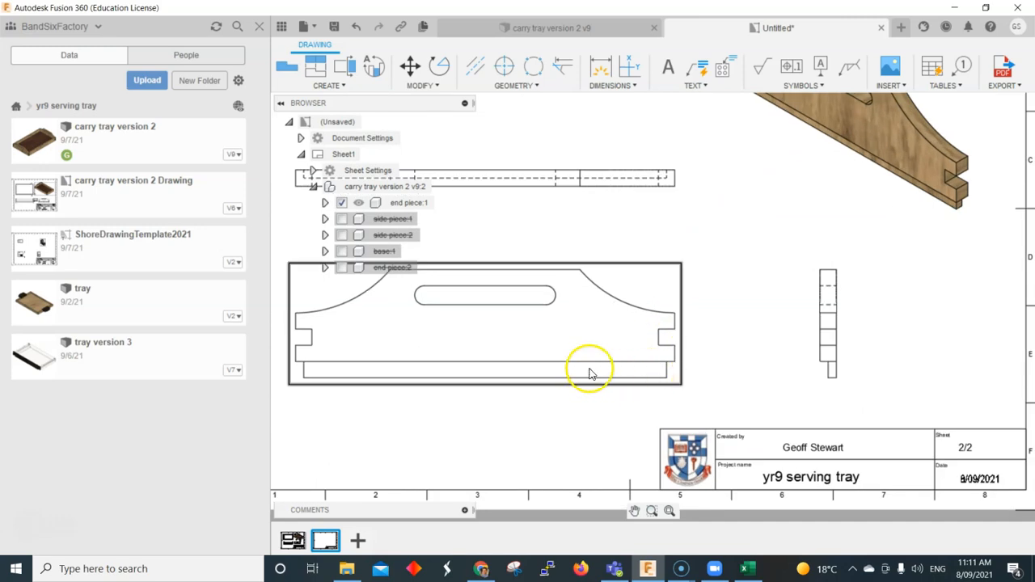
{"action": "left_click", "coordinate": [591, 89]}
{"action": "left_click", "coordinate": [598, 100]}
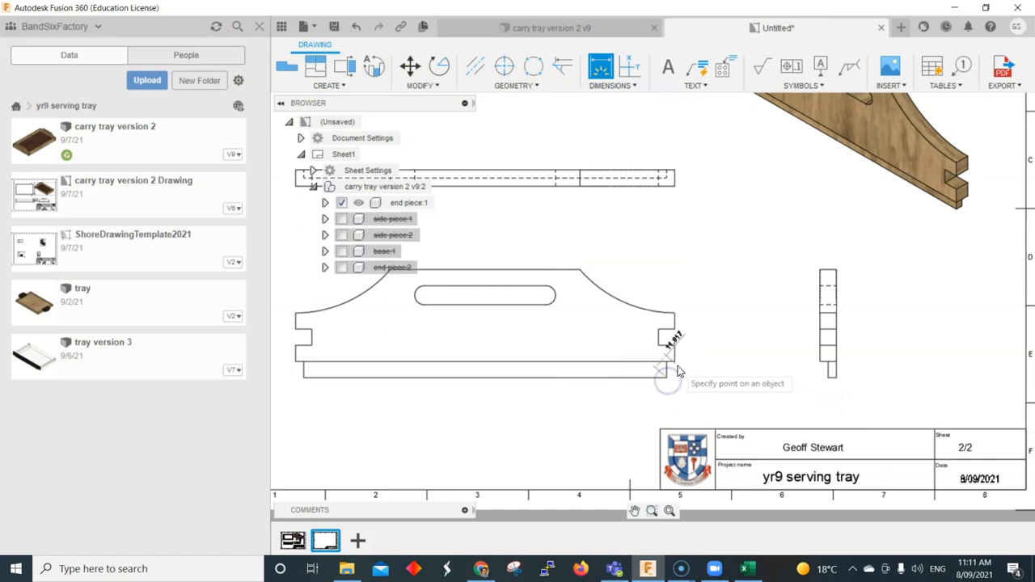
{"action": "scroll", "coordinate": [677, 371], "scroll_direction": "up", "scroll_amount": 3}
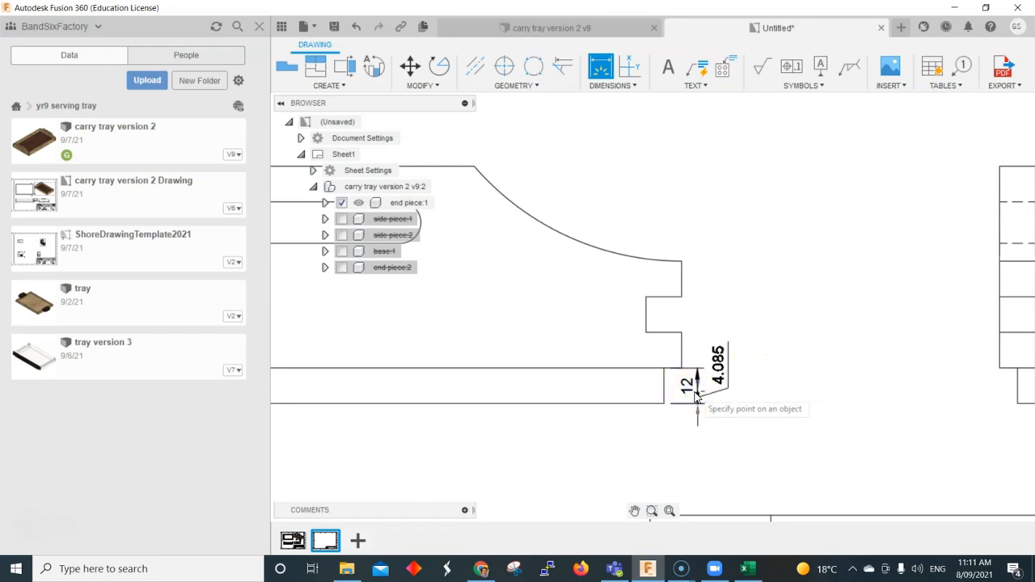
{"action": "key", "text": "Escape"}
{"action": "key", "text": "Delete"}
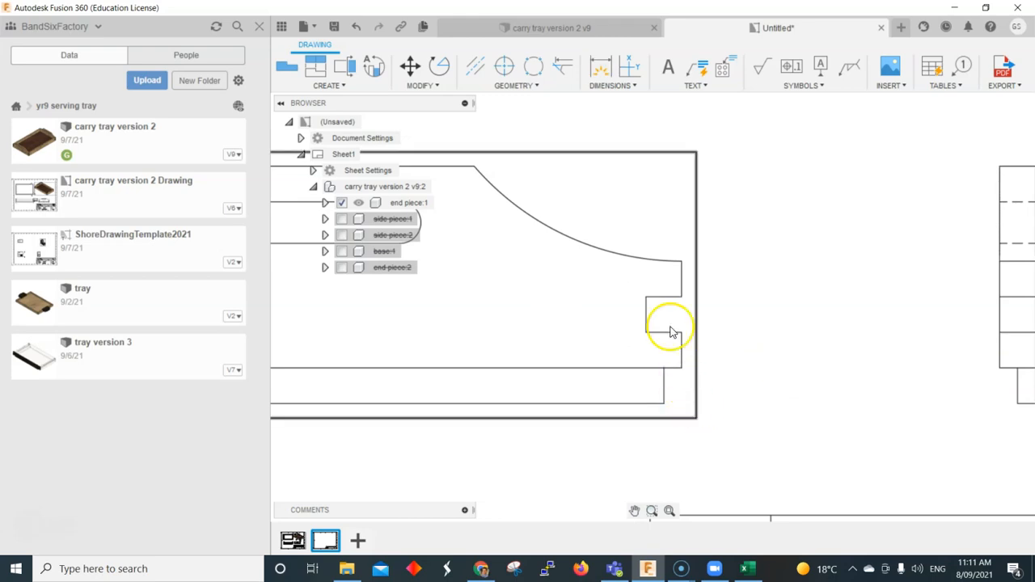
- Dimension the bottom tongue's height at the front view's right end and add baseline dimensions from its lower edge to each corner above
{"action": "left_click", "coordinate": [603, 80]}
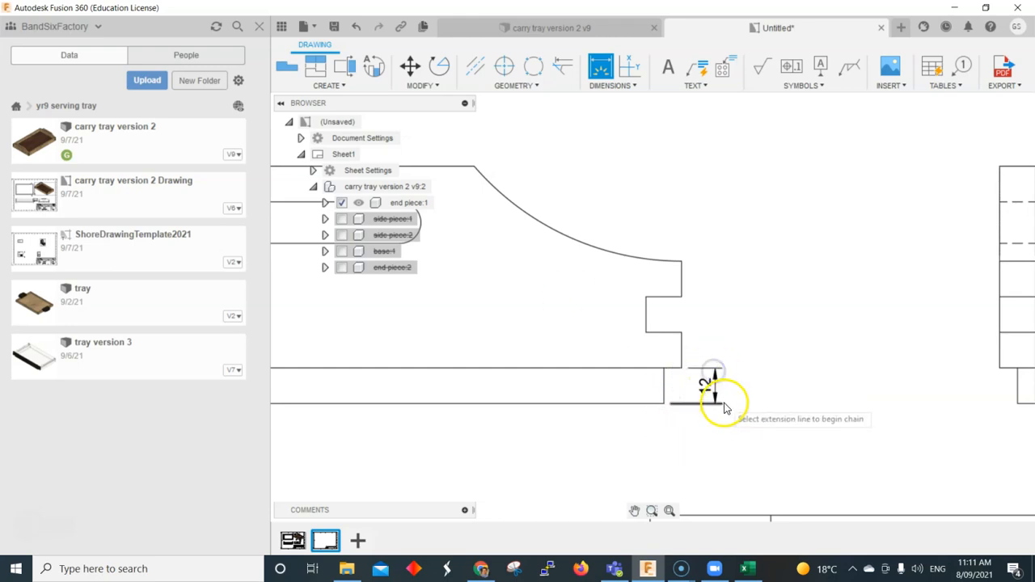
{"action": "left_click", "coordinate": [617, 86]}
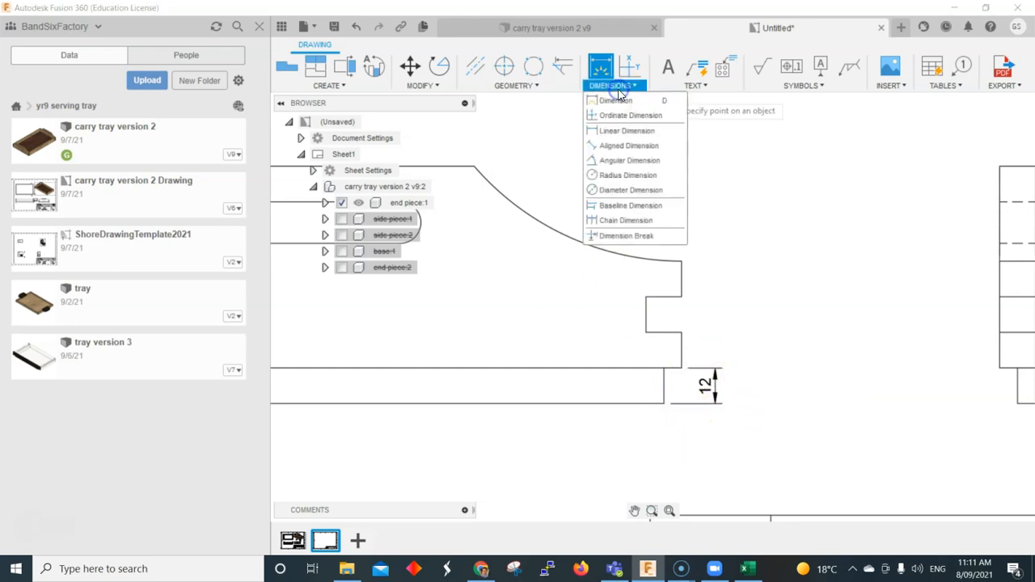
{"action": "left_click", "coordinate": [614, 207]}
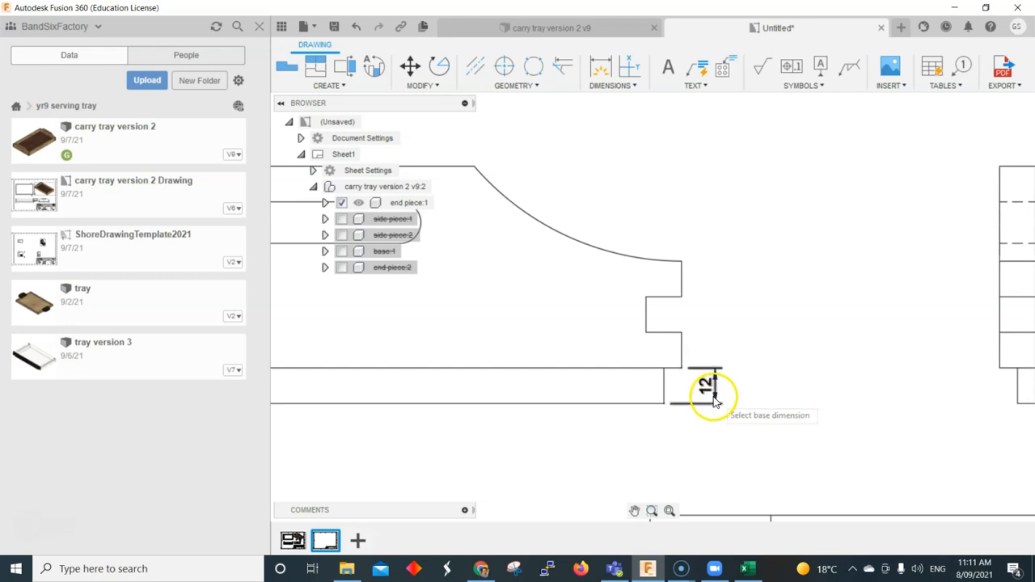
{"action": "left_click", "coordinate": [708, 407]}
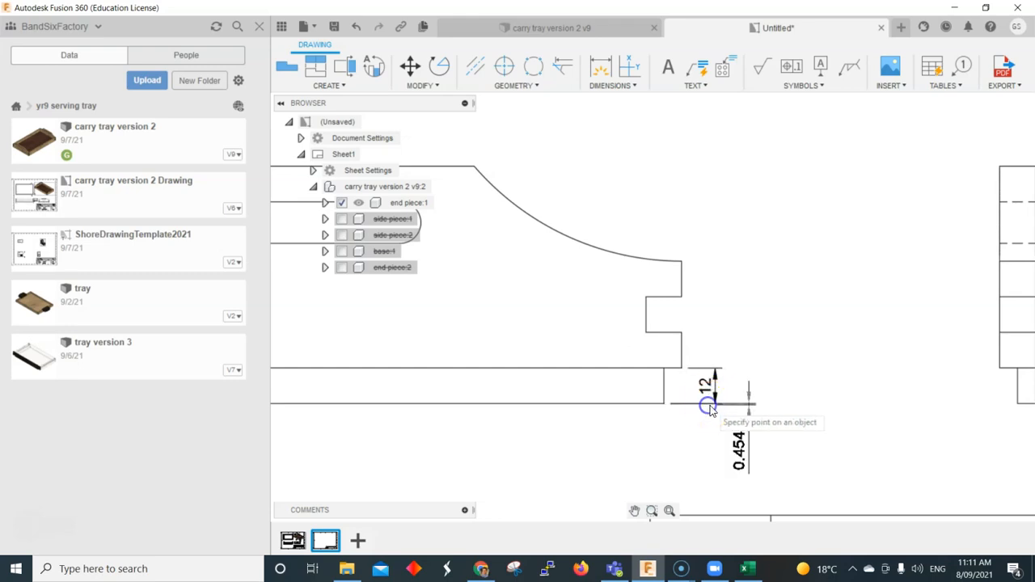
{"action": "left_click", "coordinate": [681, 372]}
{"action": "left_click", "coordinate": [681, 332]}
{"action": "left_click", "coordinate": [675, 302]}
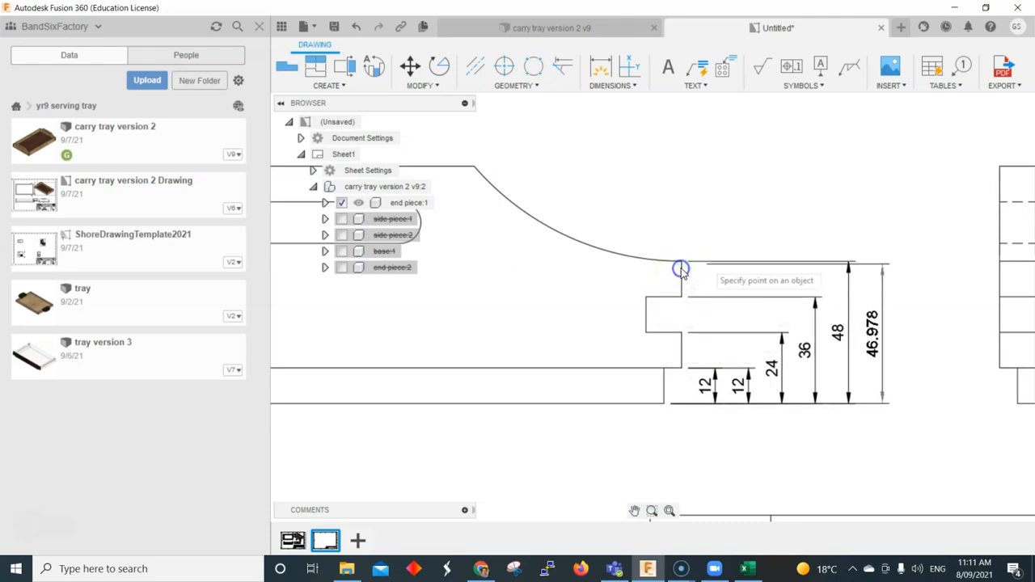
{"action": "right_click", "coordinate": [839, 274]}
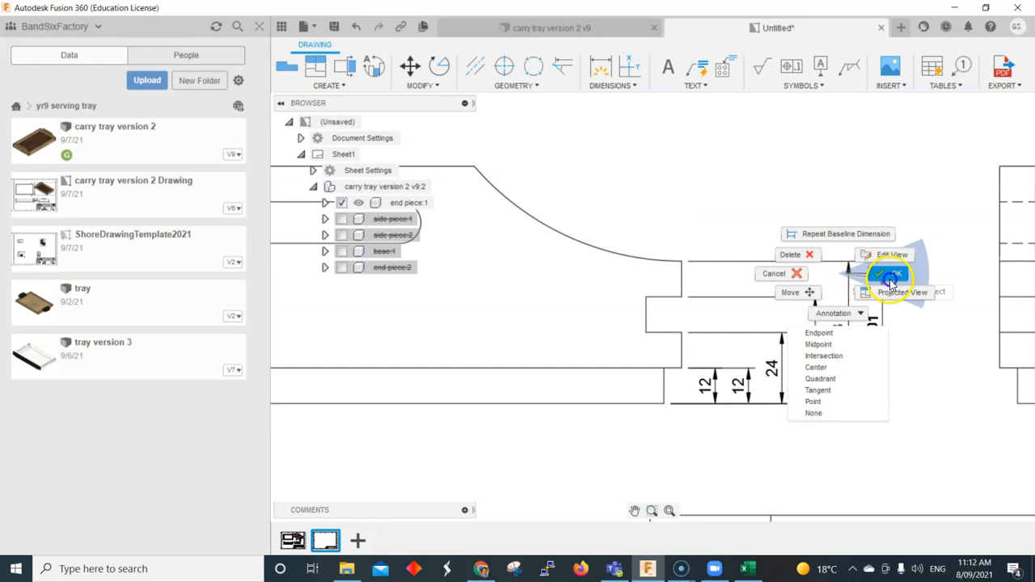
{"action": "left_click", "coordinate": [890, 278]}
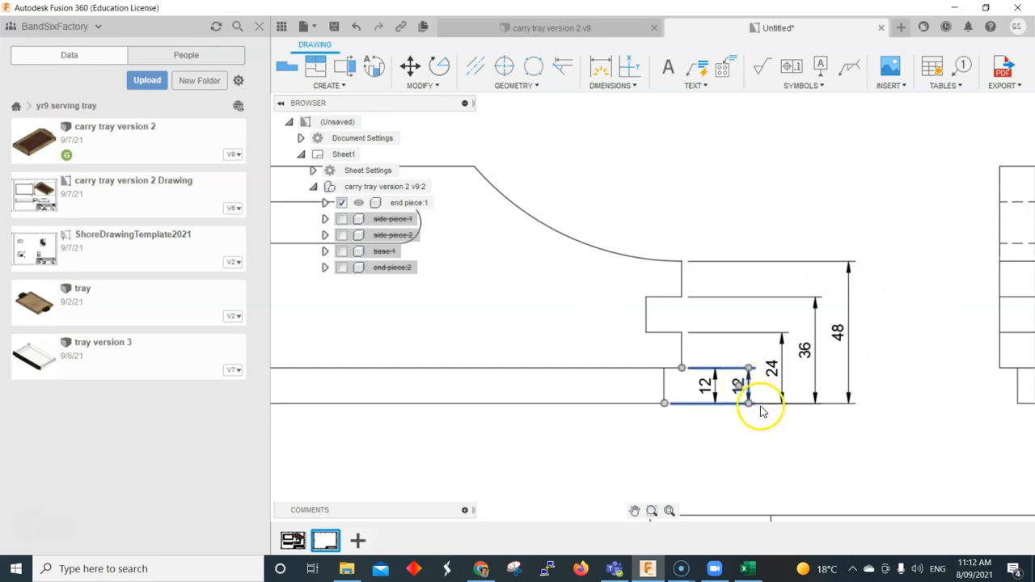
- Delete the duplicate 12 mm baseline dimension and move the 24, 36 and 48 mm dimensions closer to the front view
{"action": "key", "text": "Delete"}
{"action": "left_click_drag", "start_coordinate": [774, 372], "coordinate": [775, 349]}
{"action": "left_click", "coordinate": [814, 350]}
{"action": "left_click", "coordinate": [839, 335]}
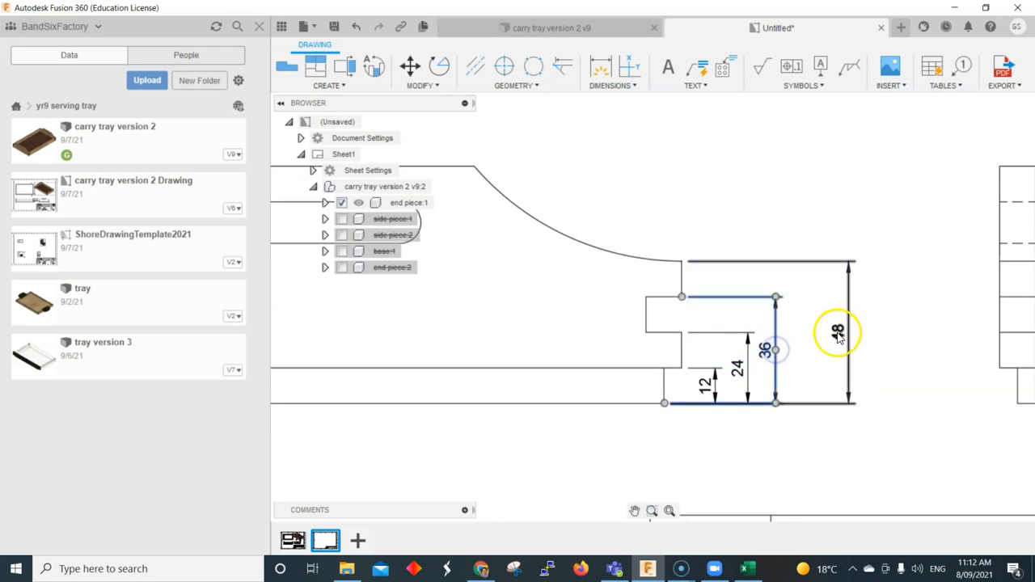
{"action": "left_click_drag", "start_coordinate": [839, 336], "coordinate": [801, 350]}
- Shift the front view to the right on the sheet and move the side view slightly farther from the height dimensions
{"action": "scroll", "coordinate": [579, 454], "scroll_direction": "down", "scroll_amount": 2}
{"action": "middle_click_drag", "start_coordinate": [588, 454], "coordinate": [728, 458]}
{"action": "scroll", "coordinate": [603, 455], "scroll_direction": "down", "scroll_amount": 3}
{"action": "mouse_move", "coordinate": [460, 363]}
{"action": "middle_mouse_down"}
{"action": "mouse_move", "coordinate": [573, 453]}
{"action": "mouse_move", "coordinate": [744, 451]}
{"action": "middle_mouse_up"}
{"action": "left_click", "coordinate": [681, 433]}
{"action": "left_click", "coordinate": [691, 422]}
{"action": "left_click_drag", "start_coordinate": [692, 419], "coordinate": [750, 419]}
{"action": "middle_click_drag", "start_coordinate": [744, 458], "coordinate": [544, 454]}
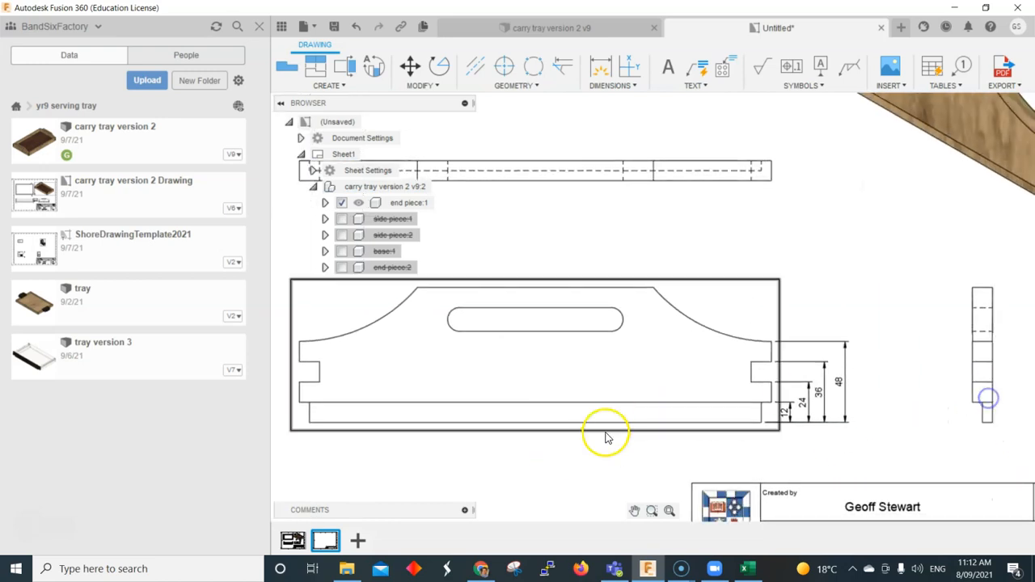
- Dimension the bottom tongue's height at the front view's left end, placing the dimension outside the left edge
{"action": "middle_click_drag", "start_coordinate": [606, 434], "coordinate": [798, 443]}
{"action": "left_click", "coordinate": [608, 81]}
{"action": "scroll", "coordinate": [473, 416], "scroll_direction": "up", "scroll_amount": 3}
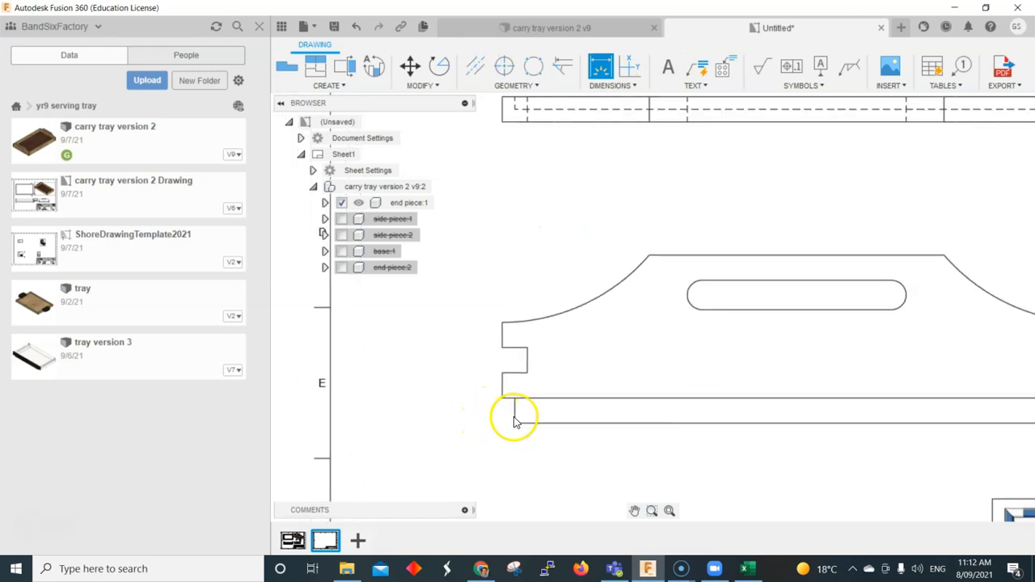
{"action": "left_click", "coordinate": [619, 85]}
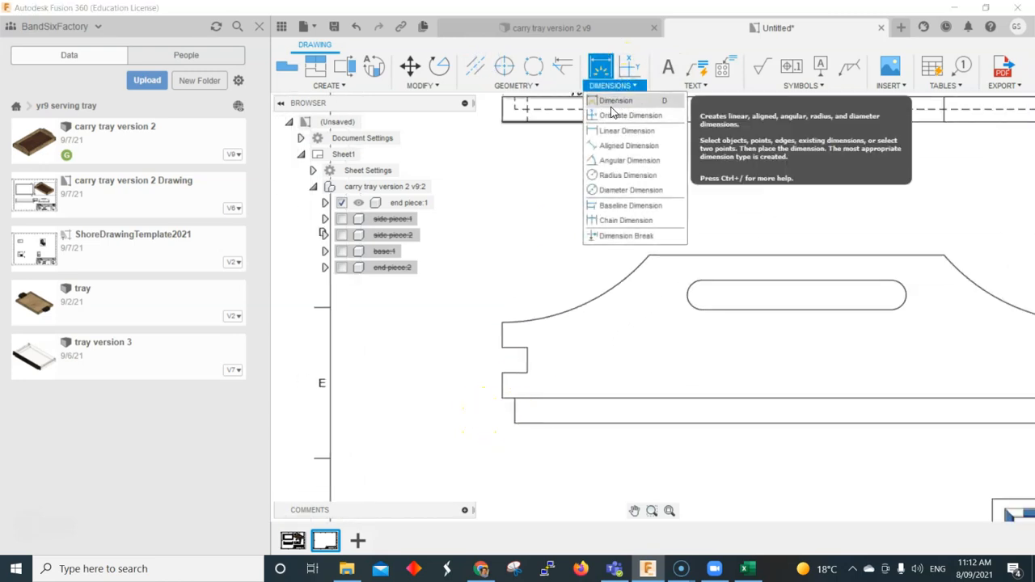
{"action": "left_click", "coordinate": [612, 102]}
{"action": "scroll", "coordinate": [499, 416], "scroll_direction": "up", "scroll_amount": 3}
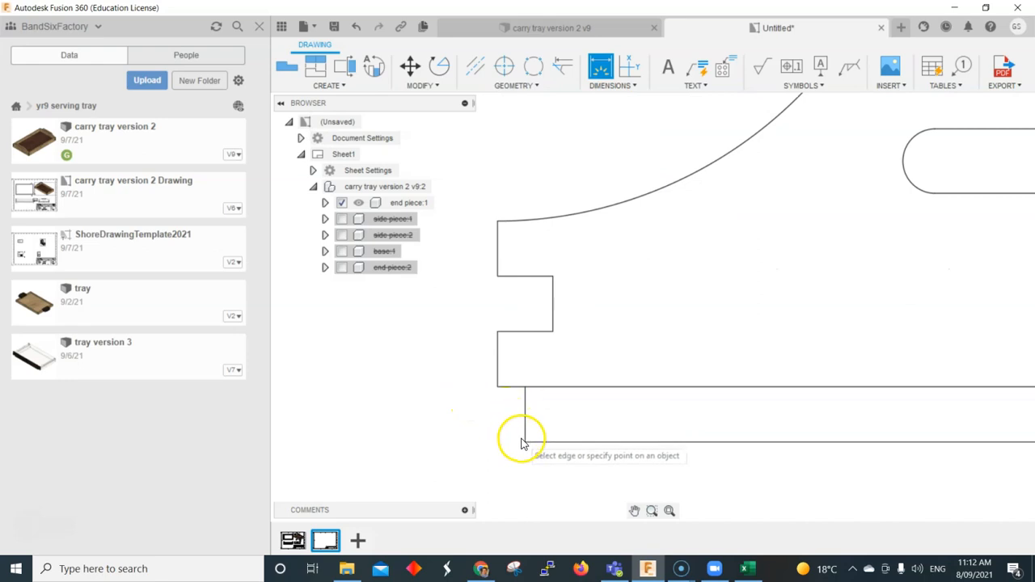
{"action": "left_click", "coordinate": [499, 386]}
{"action": "left_click", "coordinate": [524, 441]}
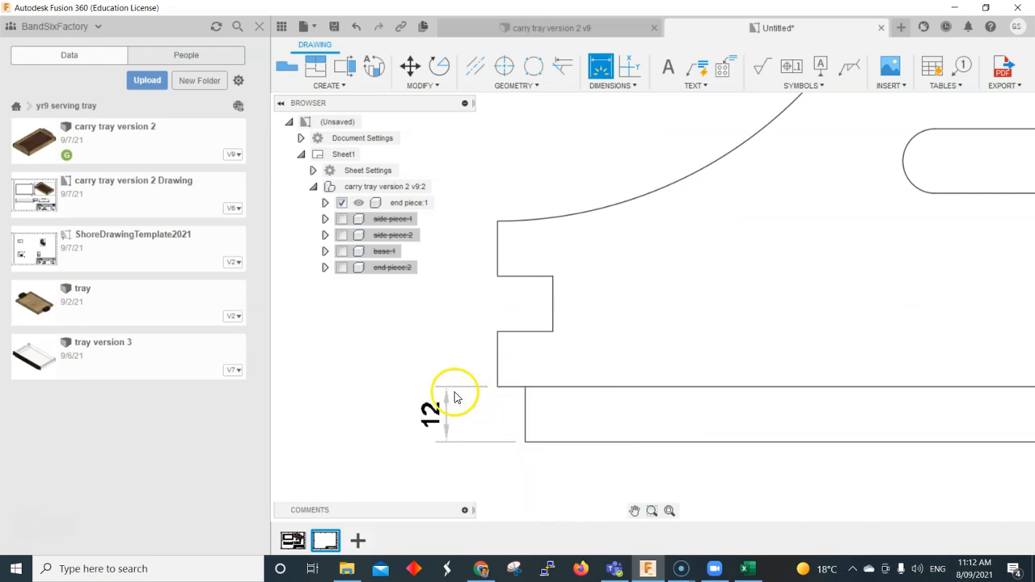
- Try to chain dimensions upward from the tongue height dimension to the notch and end corners at the front view's left end
{"action": "left_click", "coordinate": [622, 89]}
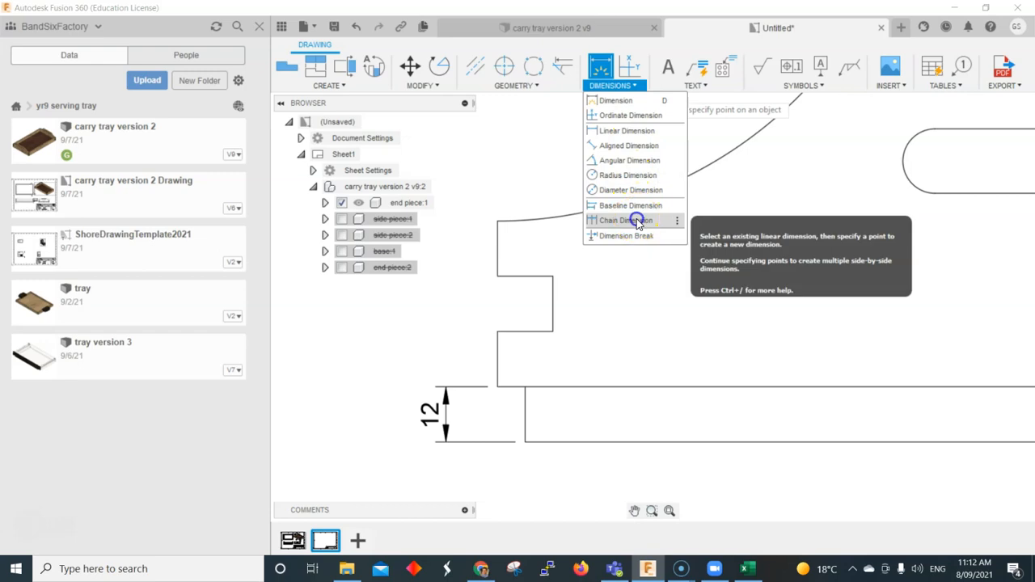
{"action": "left_click", "coordinate": [635, 220]}
{"action": "left_click", "coordinate": [453, 437]}
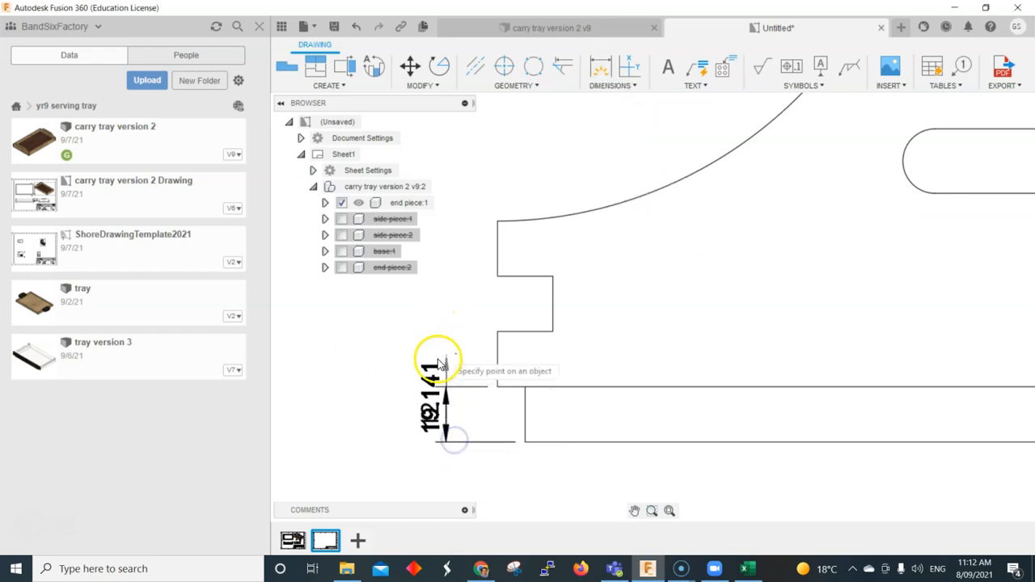
{"action": "left_click", "coordinate": [499, 332]}
{"action": "left_click", "coordinate": [498, 277]}
{"action": "left_click", "coordinate": [498, 278]}
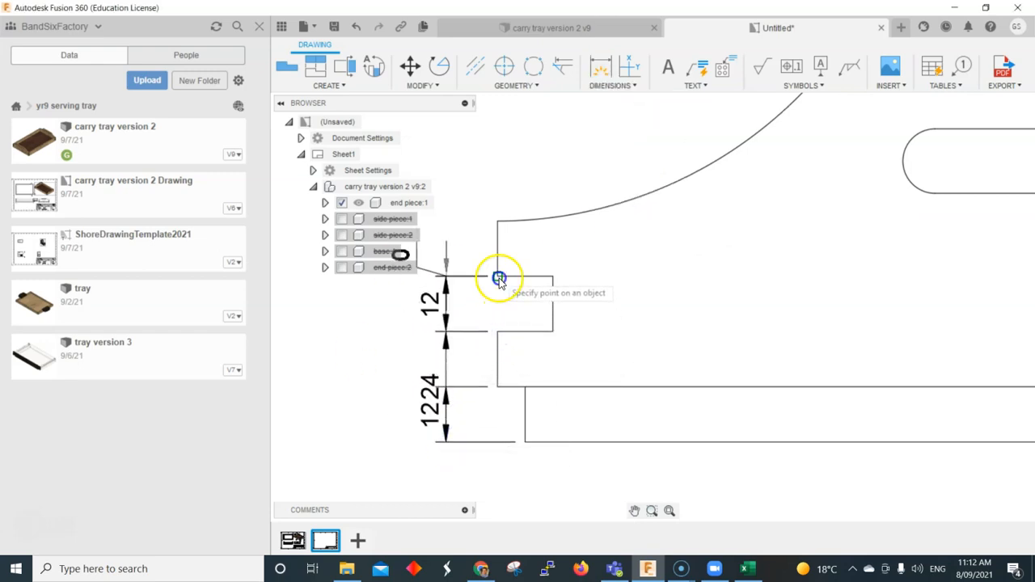
{"action": "left_click", "coordinate": [498, 221]}
{"action": "right_click", "coordinate": [477, 179]}
{"action": "left_click", "coordinate": [519, 171]}
- Delete the overlapping 24 mm dimension and the two chained 12 mm dimensions above the notch's lower edge at the left end
{"action": "middle_click_drag", "start_coordinate": [526, 215], "coordinate": [647, 173]}
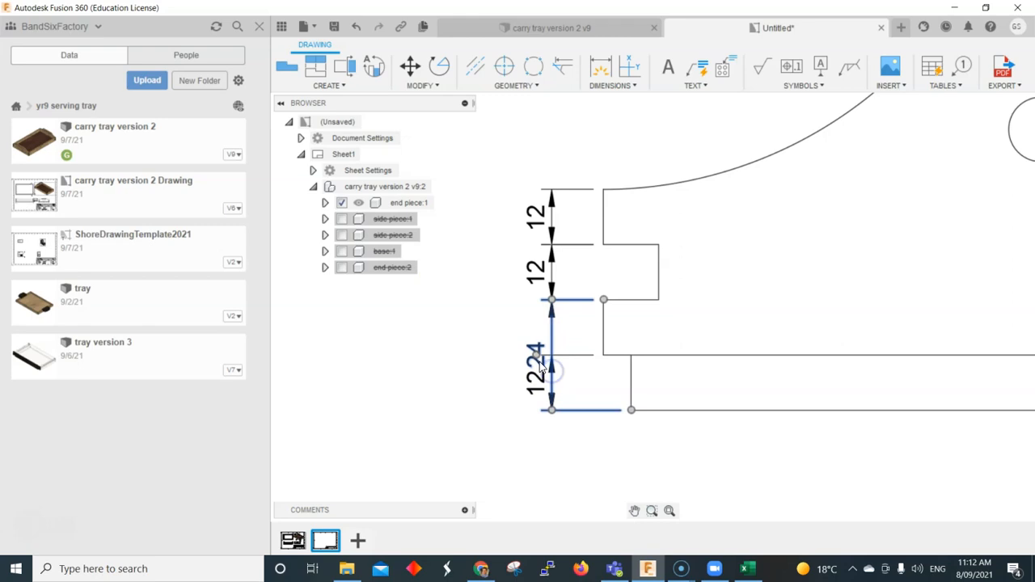
{"action": "left_click_drag", "start_coordinate": [538, 360], "coordinate": [507, 368]}
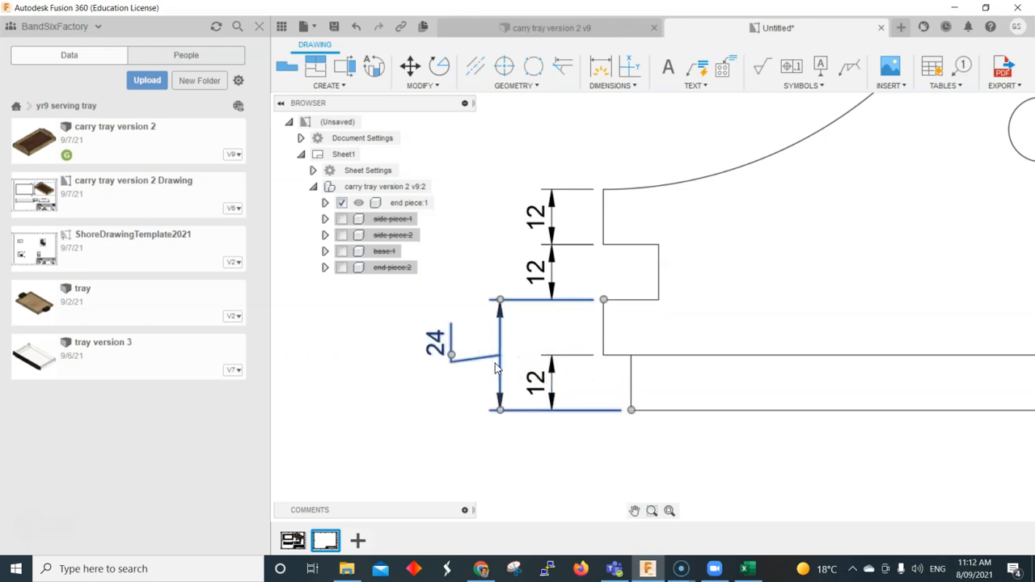
{"action": "key", "text": "Delete"}
{"action": "left_click", "coordinate": [499, 354]}
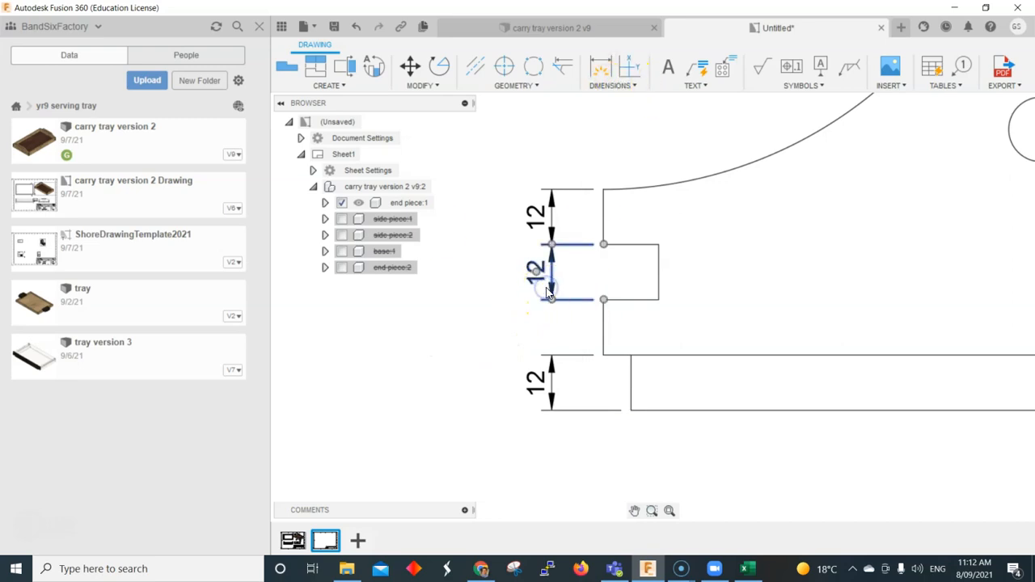
- Chain dimensions from the left tongue height dimension up to the tongue's upper edge, both notch edges and the end's upper corner
{"action": "left_click", "coordinate": [605, 86]}
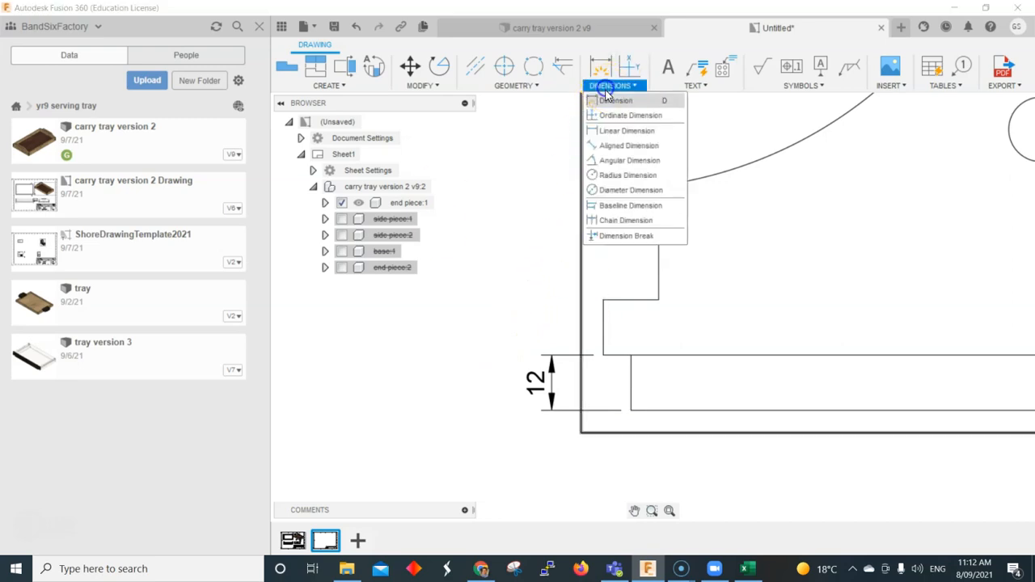
{"action": "left_click", "coordinate": [489, 176]}
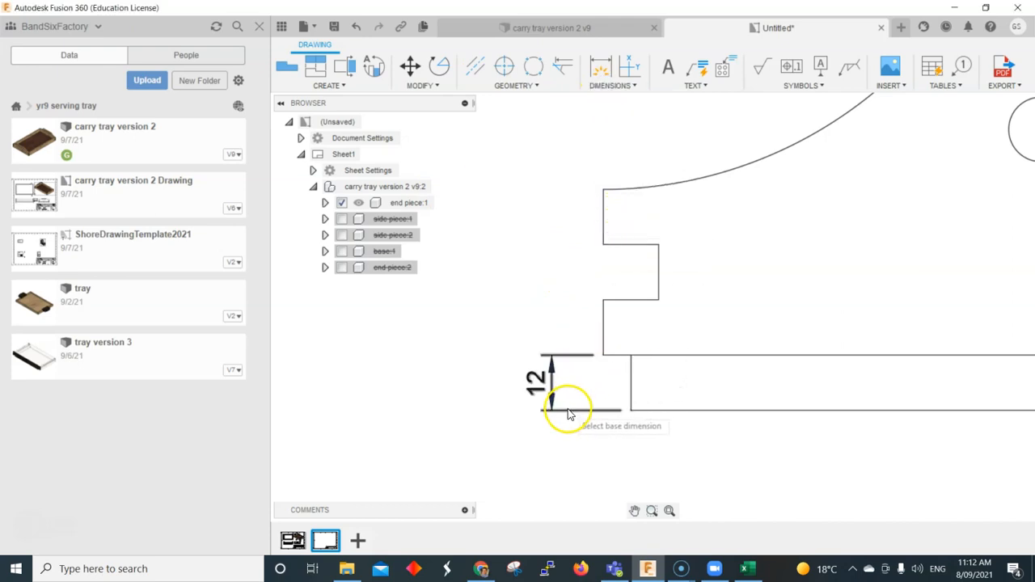
{"action": "left_click", "coordinate": [608, 414]}
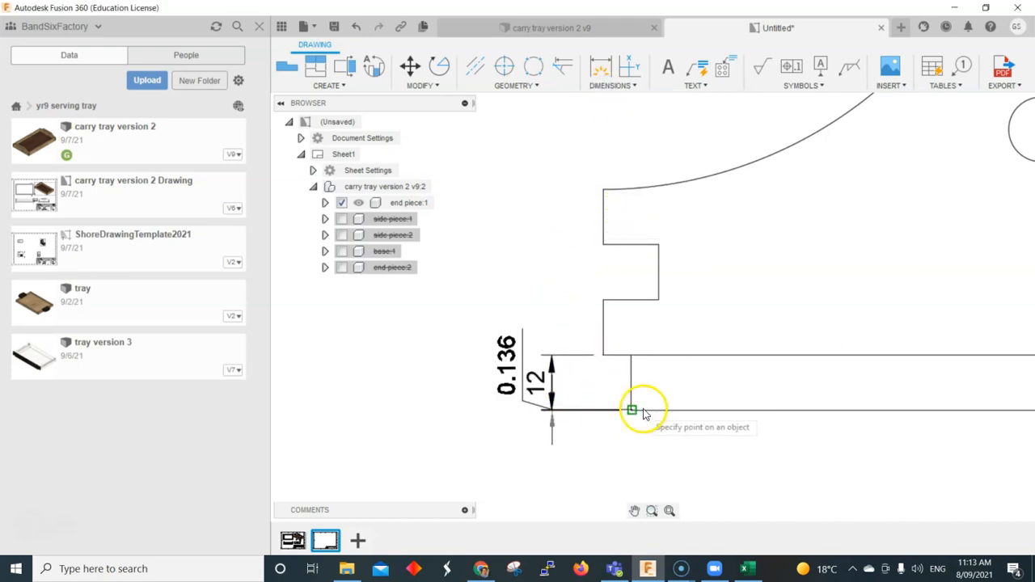
{"action": "left_click", "coordinate": [604, 301]}
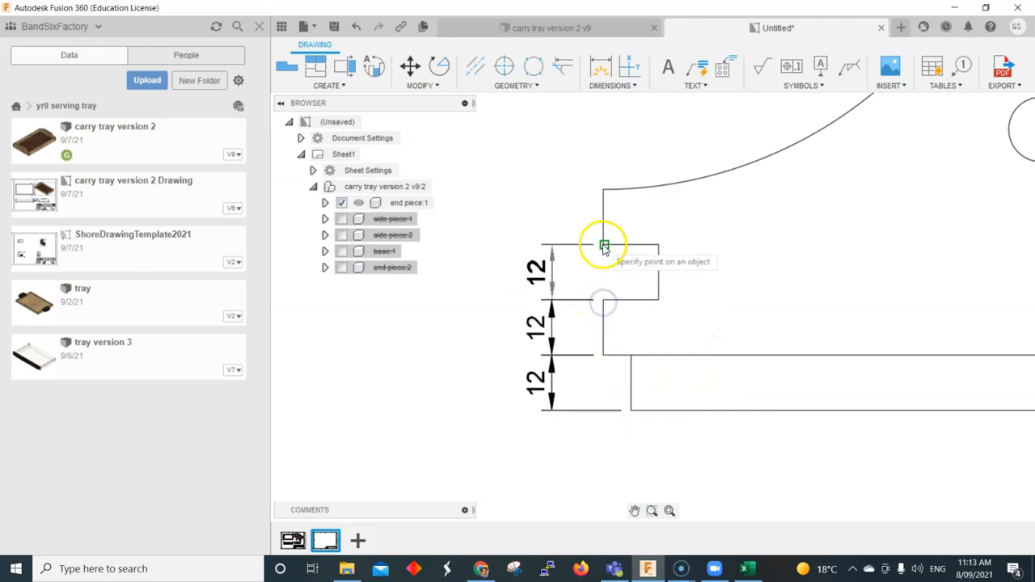
{"action": "left_click", "coordinate": [604, 189]}
{"action": "right_click", "coordinate": [560, 144]}
{"action": "left_click", "coordinate": [593, 144]}
- Compare the chain dimensions at the front view's left end with the baseline dimensions at its right end
{"action": "scroll", "coordinate": [594, 275], "scroll_direction": "down", "scroll_amount": 6}
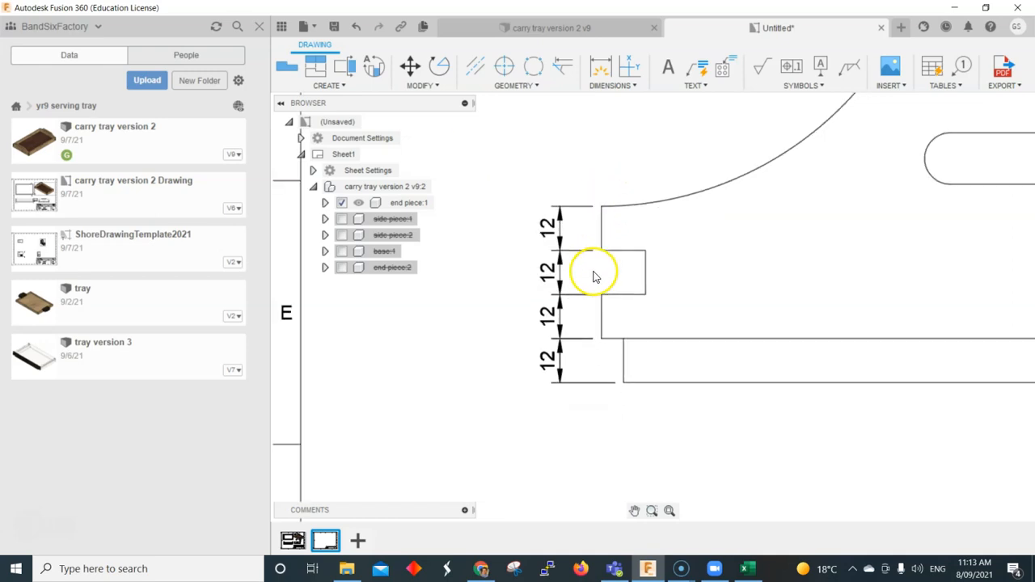
{"action": "middle_click_drag", "start_coordinate": [803, 425], "coordinate": [657, 428]}
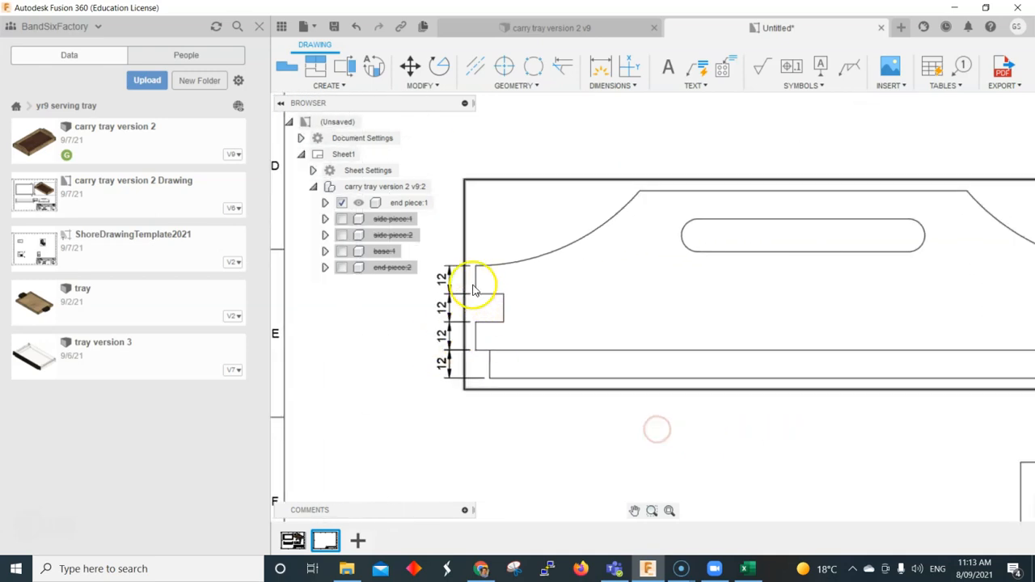
{"action": "middle_click_drag", "start_coordinate": [905, 455], "coordinate": [566, 435]}
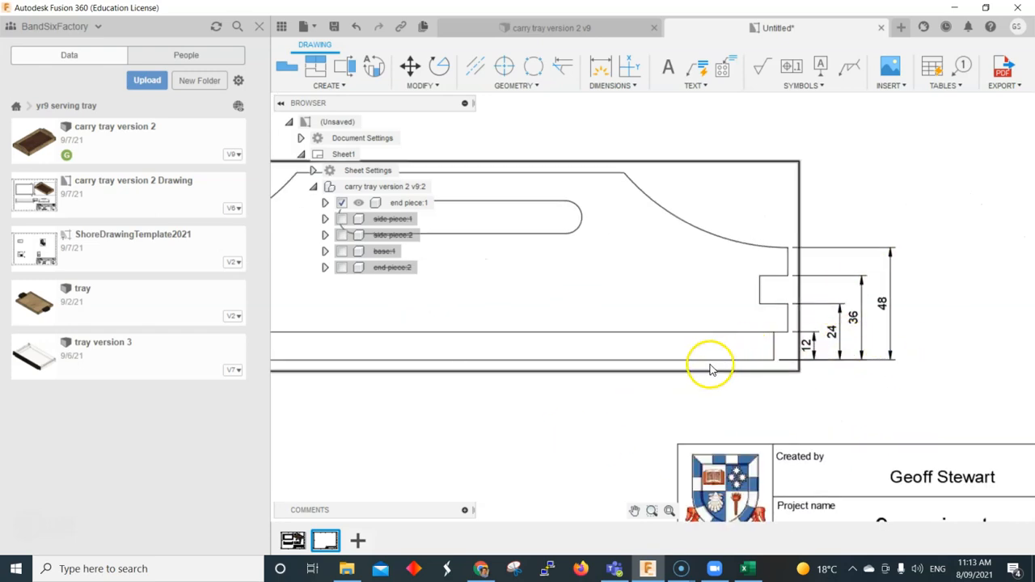
{"action": "scroll", "coordinate": [509, 360], "scroll_direction": "up", "scroll_amount": 2}
{"action": "scroll", "coordinate": [528, 392], "scroll_direction": "down", "scroll_amount": 3}
{"action": "scroll", "coordinate": [527, 388], "scroll_direction": "down", "scroll_amount": 1}
{"action": "mouse_move", "coordinate": [531, 390]}
{"action": "middle_mouse_down"}
{"action": "mouse_move", "coordinate": [936, 386]}
{"action": "mouse_move", "coordinate": [786, 385]}
{"action": "middle_mouse_up"}
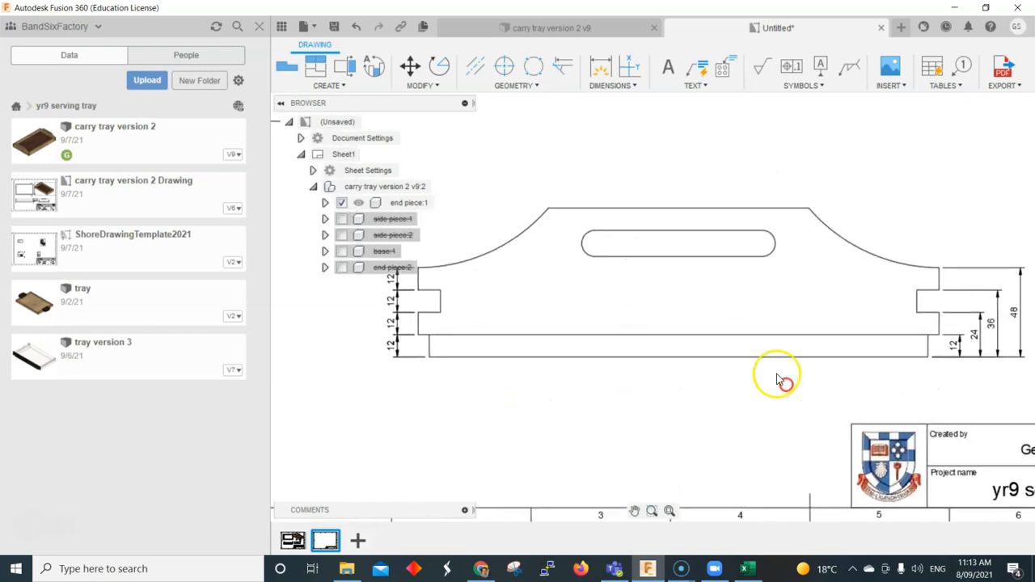
{"action": "middle_click_drag", "start_coordinate": [568, 168], "coordinate": [575, 196]}
- Dimension the front view's top edge length and the horizontal width of the curve on each side, aligned above the view
{"action": "left_click", "coordinate": [602, 84]}
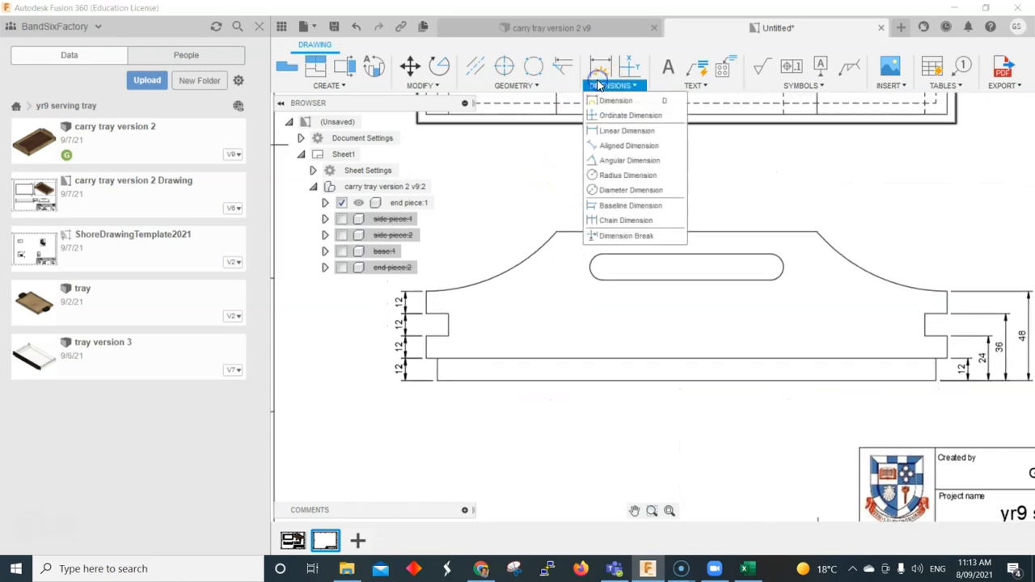
{"action": "left_click", "coordinate": [594, 101]}
{"action": "left_click", "coordinate": [567, 232]}
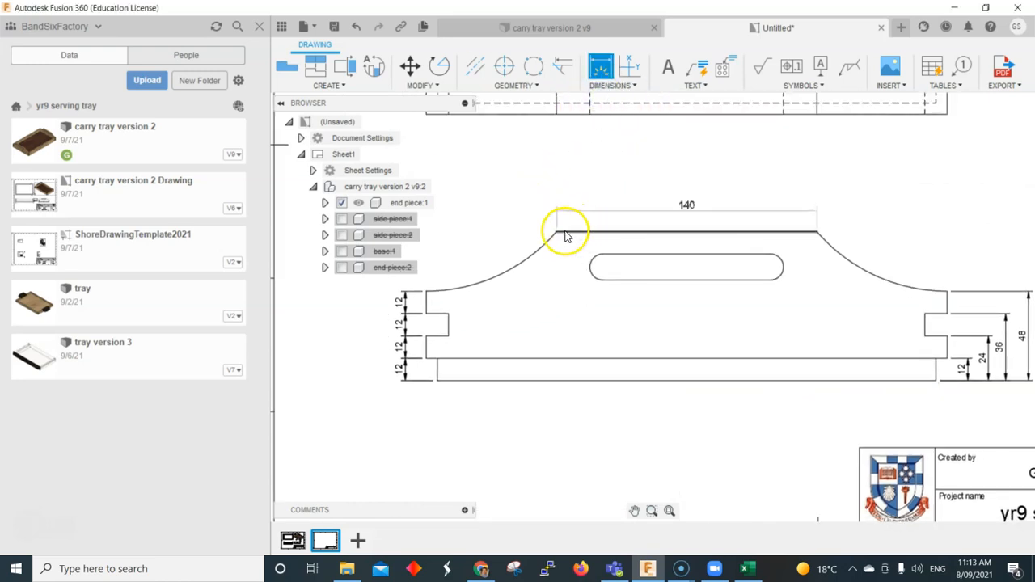
{"action": "left_click", "coordinate": [581, 192]}
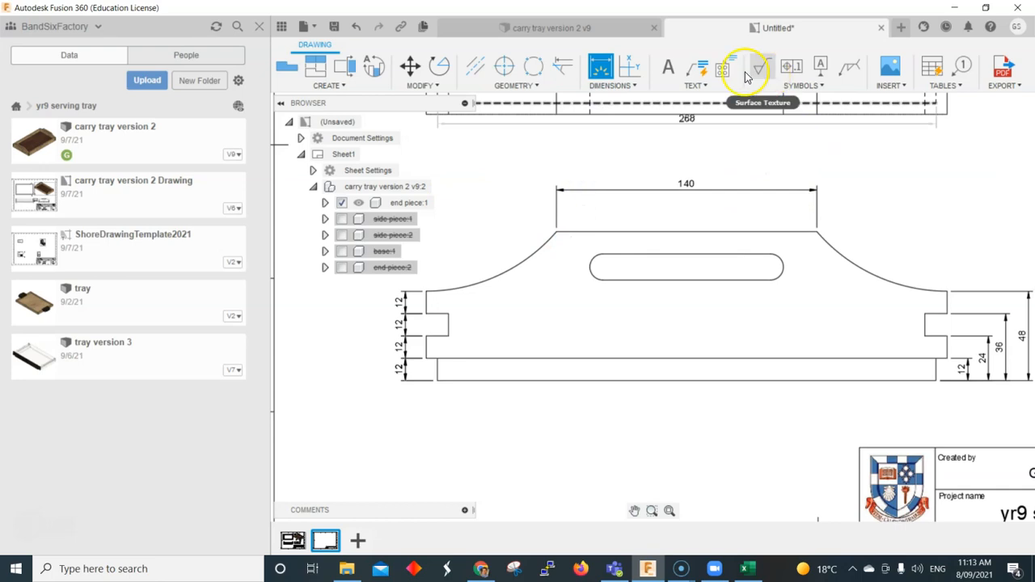
{"action": "left_click", "coordinate": [947, 291]}
{"action": "left_click", "coordinate": [819, 233]}
{"action": "left_click", "coordinate": [804, 181]}
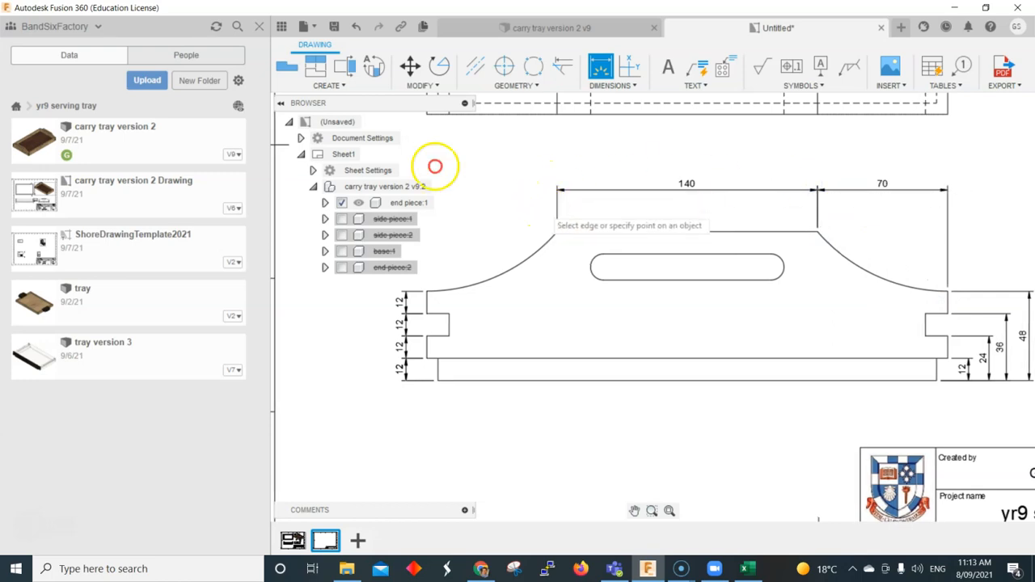
{"action": "middle_click_drag", "start_coordinate": [435, 166], "coordinate": [525, 166]}
{"action": "left_click", "coordinate": [516, 290]}
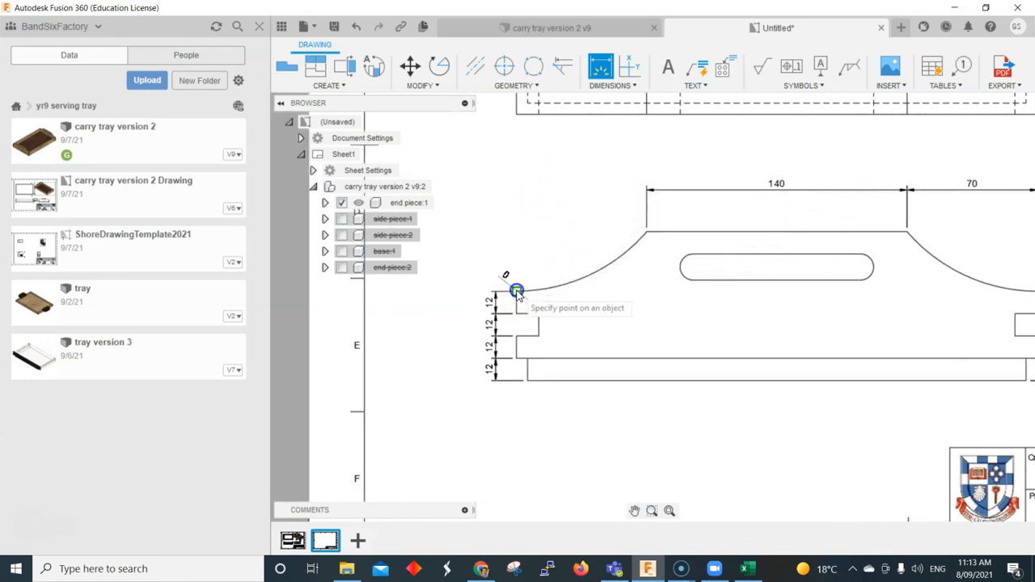
{"action": "left_click", "coordinate": [646, 233]}
{"action": "left_click", "coordinate": [651, 187]}
- Dimension the slot's distance from the top edge, the slot's height and the bottom tongue's thickness on the side view
{"action": "mouse_move", "coordinate": [739, 221]}
{"action": "middle_mouse_down"}
{"action": "mouse_move", "coordinate": [734, 244]}
{"action": "mouse_move", "coordinate": [631, 241]}
{"action": "middle_mouse_up"}
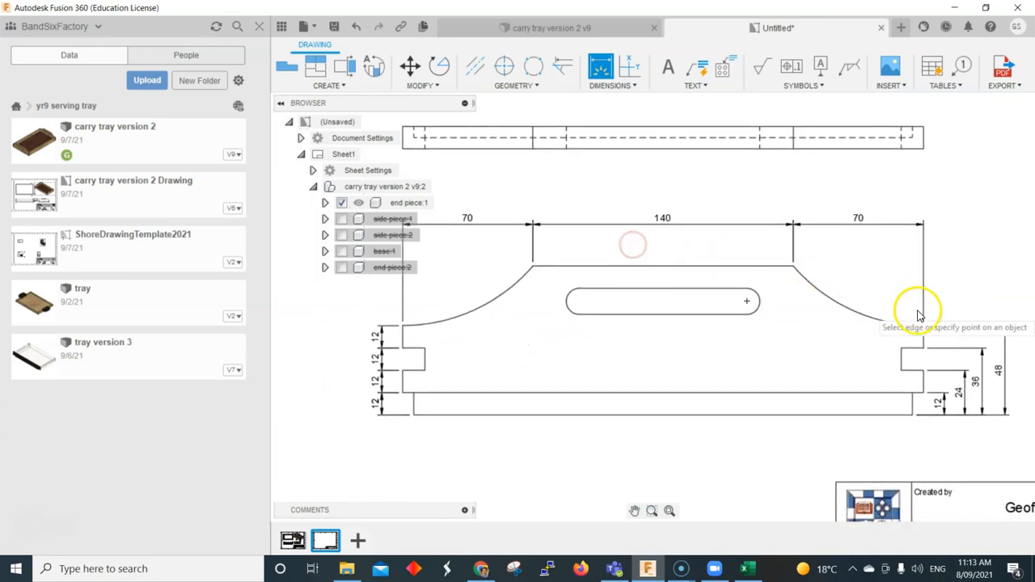
{"action": "mouse_move", "coordinate": [850, 364]}
{"action": "middle_mouse_down"}
{"action": "mouse_move", "coordinate": [774, 248]}
{"action": "mouse_move", "coordinate": [770, 367]}
{"action": "middle_mouse_up"}
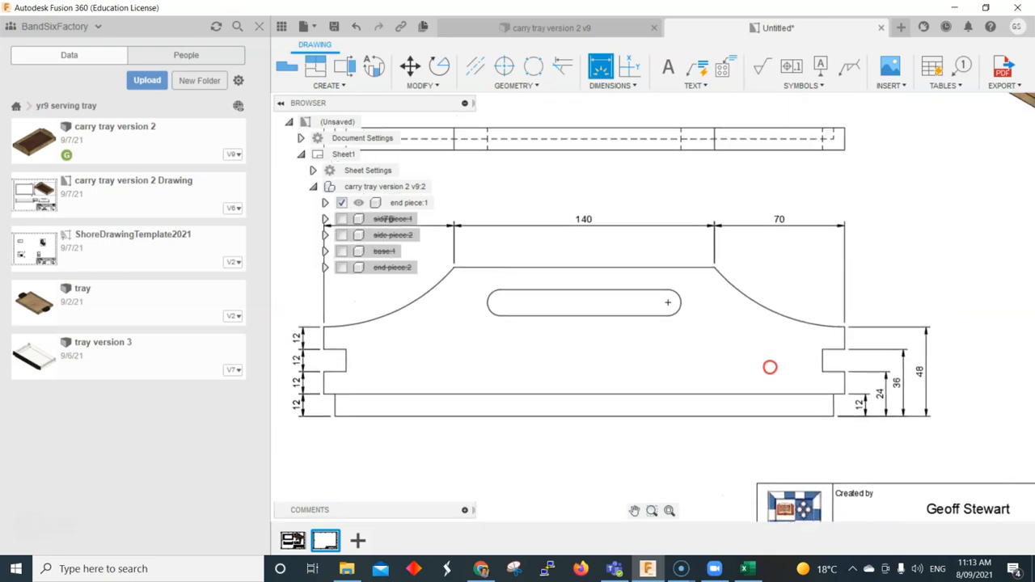
{"action": "mouse_move", "coordinate": [976, 340]}
{"action": "middle_mouse_down"}
{"action": "mouse_move", "coordinate": [750, 334]}
{"action": "mouse_move", "coordinate": [776, 330]}
{"action": "middle_mouse_up"}
{"action": "left_click", "coordinate": [867, 259]}
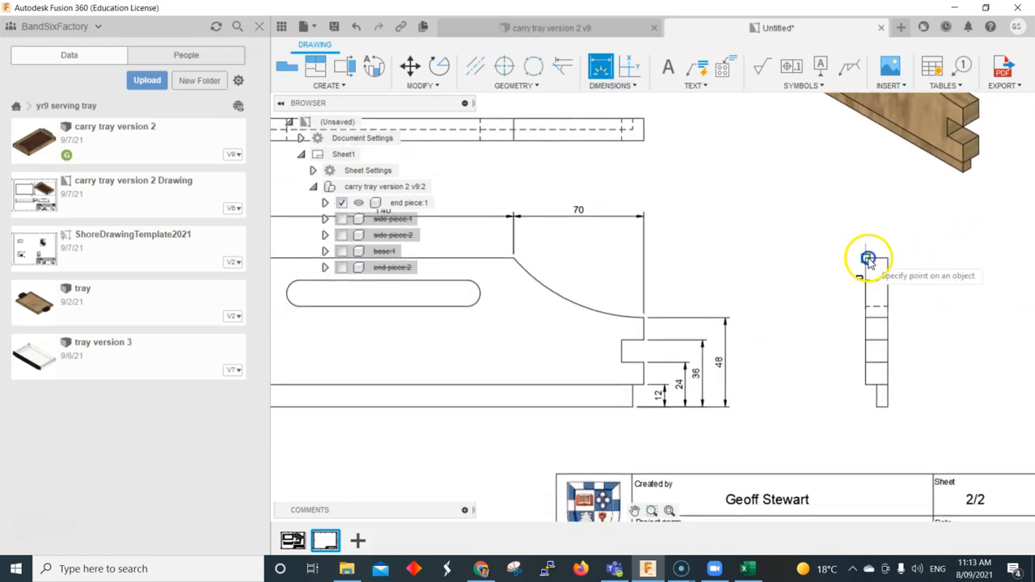
{"action": "left_click", "coordinate": [849, 289]}
{"action": "left_click", "coordinate": [866, 305]}
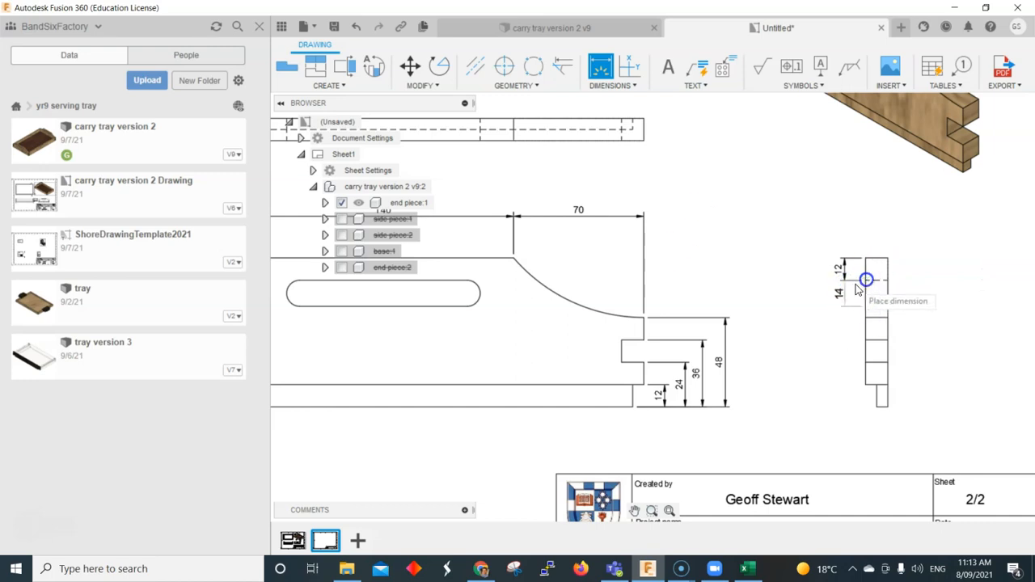
{"action": "left_click", "coordinate": [863, 339]}
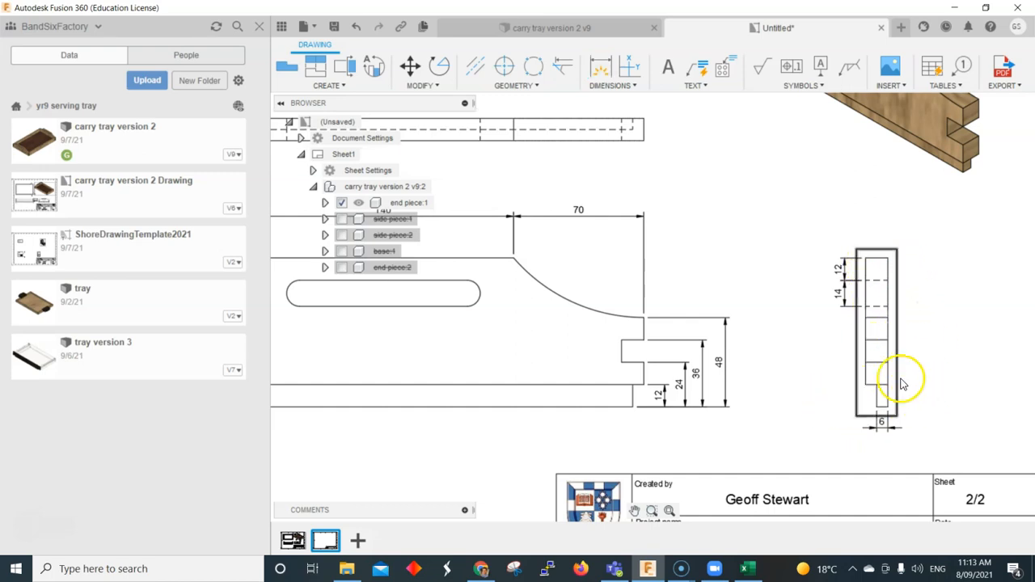
- Dimension the side view's full thickness, placing the dimension just above its top edge
{"action": "left_click", "coordinate": [603, 69]}
{"action": "left_click", "coordinate": [865, 260]}
{"action": "left_click", "coordinate": [876, 243]}
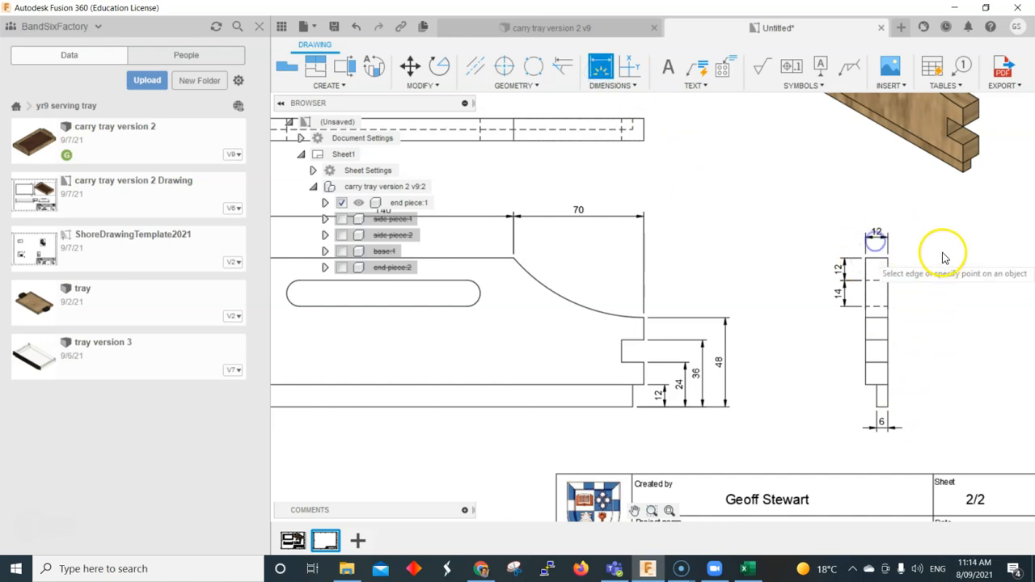
{"action": "scroll", "coordinate": [957, 317], "scroll_direction": "down", "scroll_amount": 3}
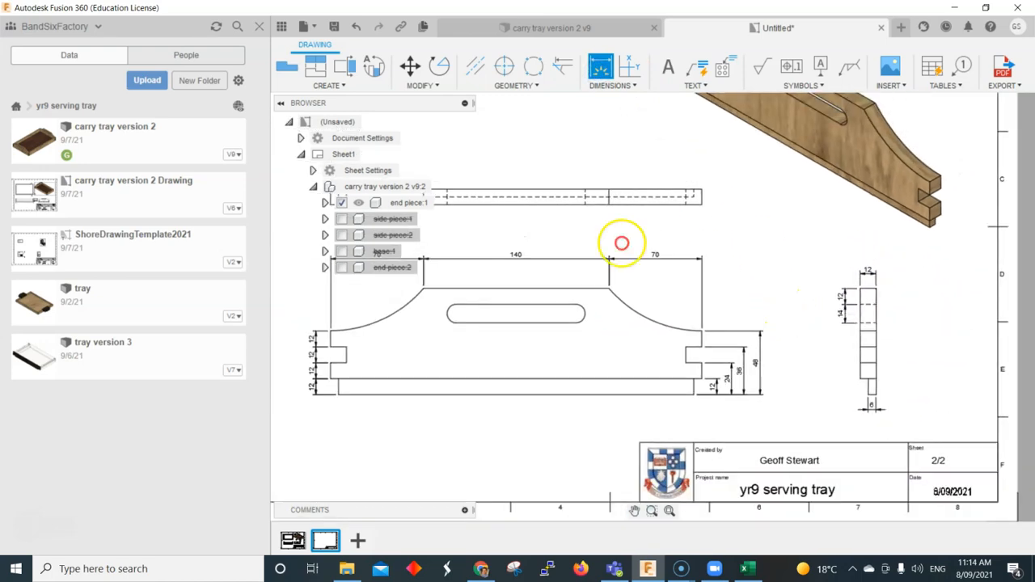
{"action": "middle_click_drag", "start_coordinate": [619, 242], "coordinate": [698, 281]}
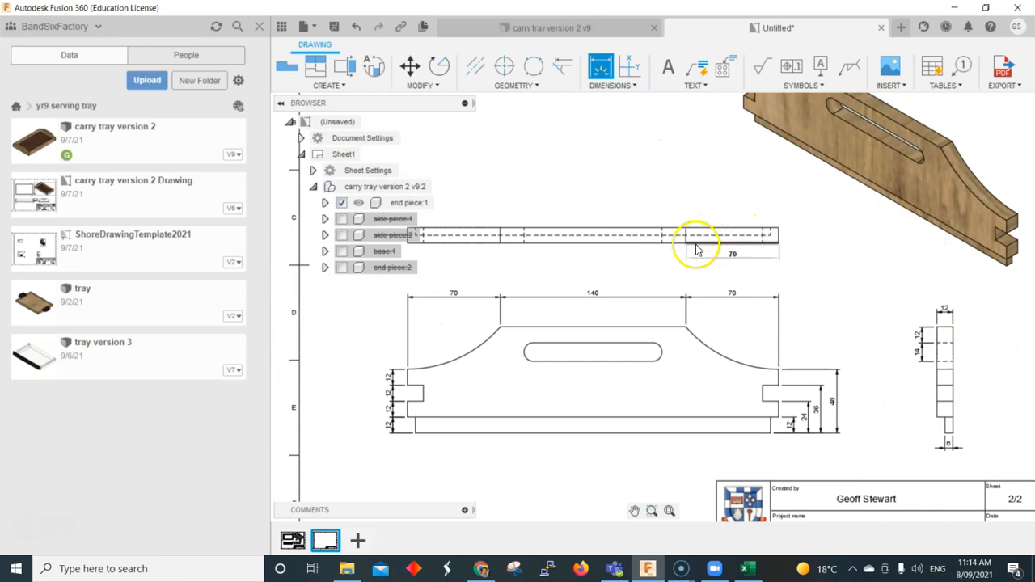
{"action": "left_click", "coordinate": [602, 343]}
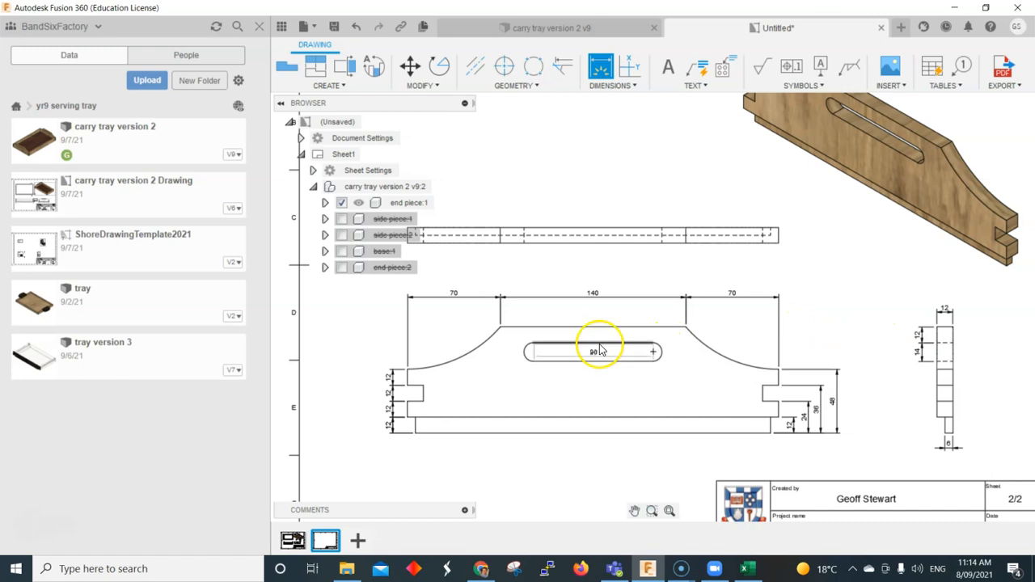
{"action": "left_click", "coordinate": [524, 234]}
{"action": "left_click", "coordinate": [624, 224]}
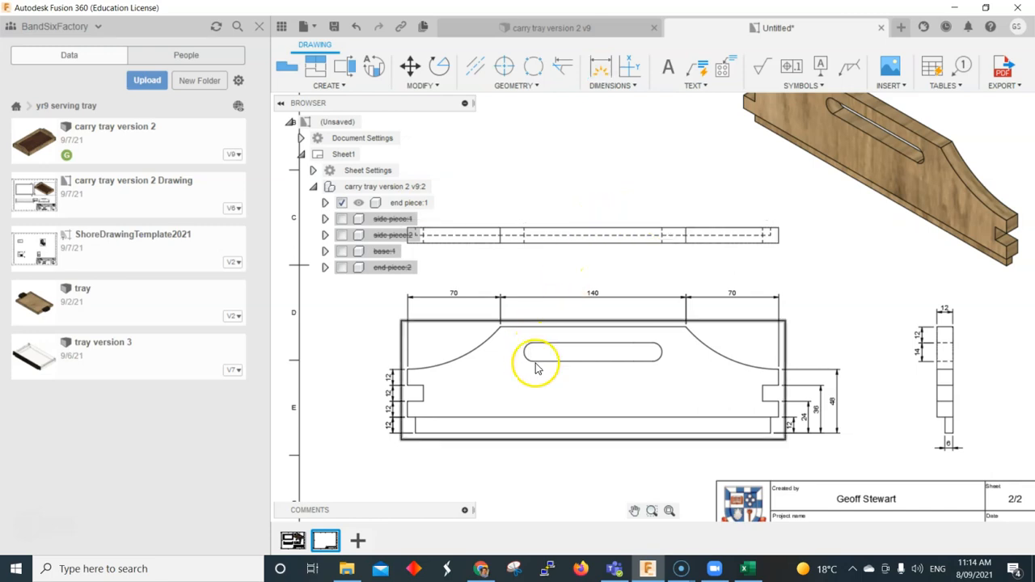
- Dimension the handle slot's centre-to-centre length on the front view, placing it between the top edge and the width dimensions
{"action": "left_click", "coordinate": [599, 67]}
{"action": "left_click", "coordinate": [544, 241]}
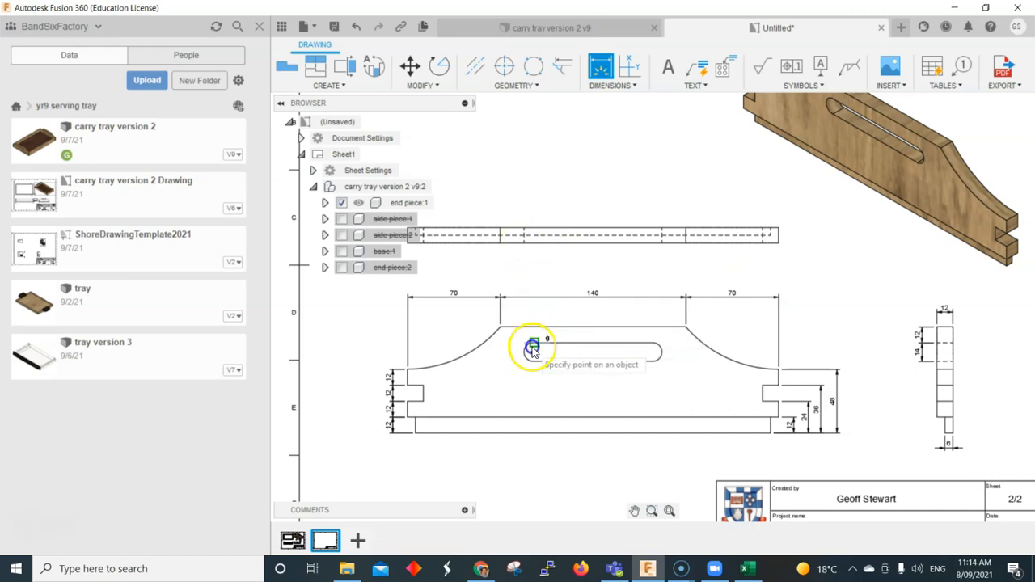
{"action": "left_click", "coordinate": [652, 351]}
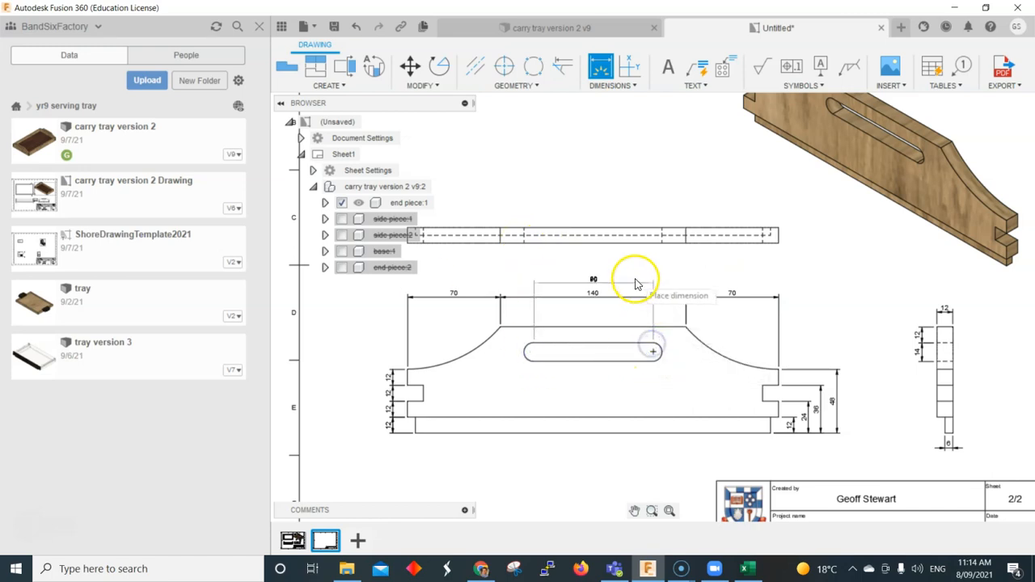
{"action": "left_click", "coordinate": [628, 312]}
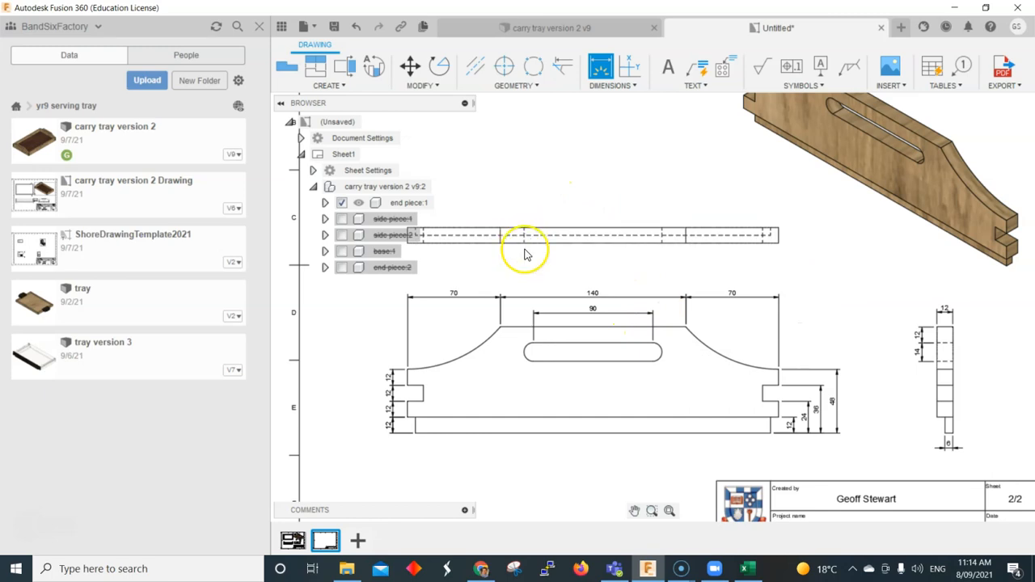
- Dimension the radius of the handle slot's right rounded end, placing the text outside the slot near the curved edge
{"action": "left_click", "coordinate": [653, 352]}
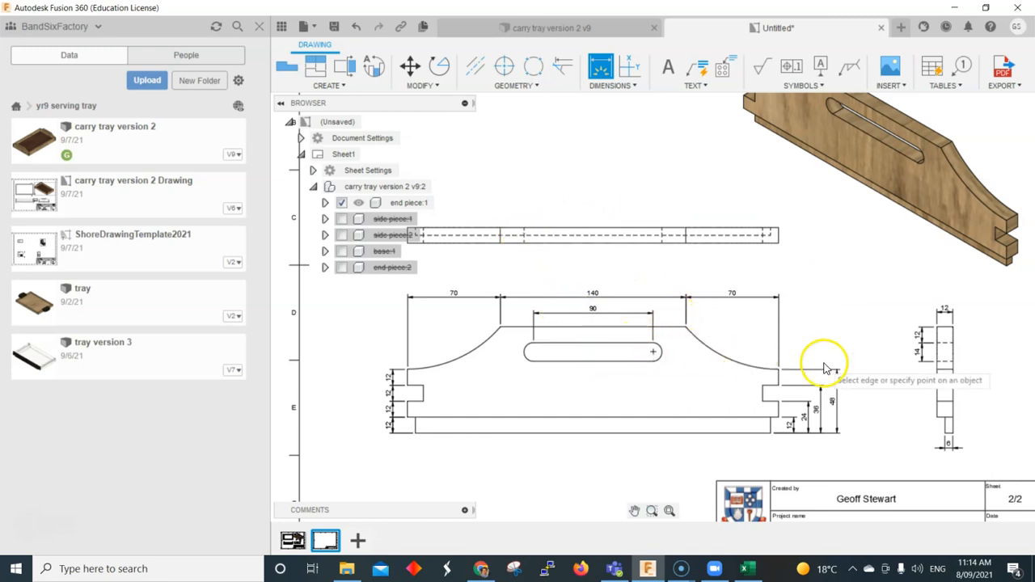
{"action": "left_click", "coordinate": [724, 361]}
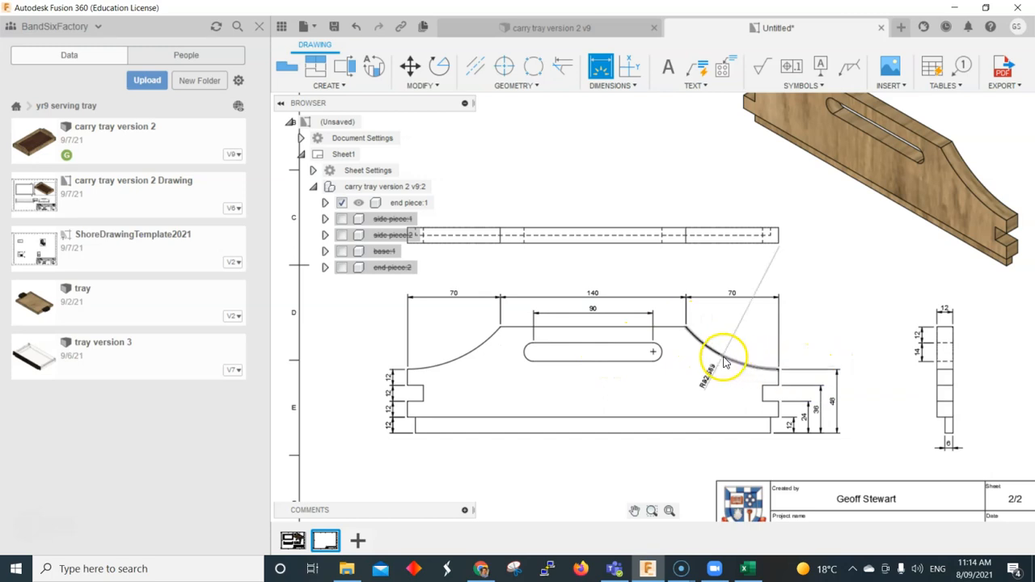
{"action": "left_click", "coordinate": [663, 354]}
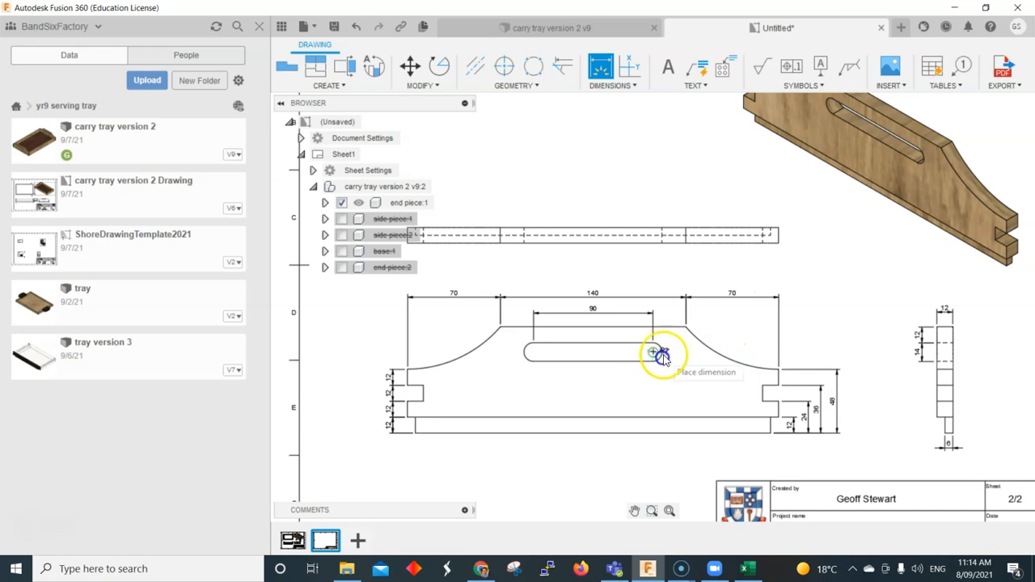
{"action": "left_click", "coordinate": [717, 328]}
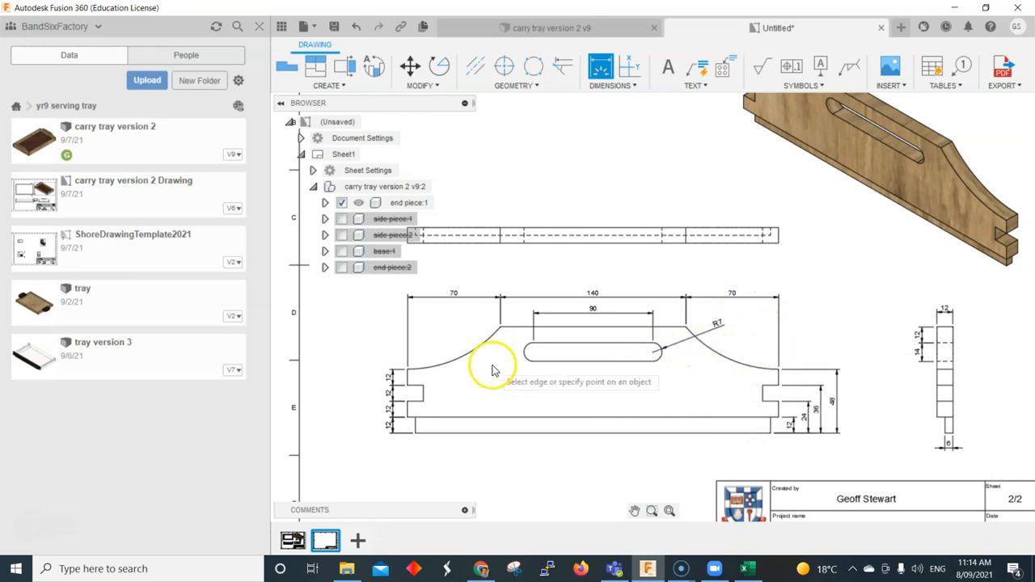
- Dimension the joint depth at the left end of the end piece's top view, placing the dimension just above the view
{"action": "scroll", "coordinate": [426, 397], "scroll_direction": "up", "scroll_amount": 3}
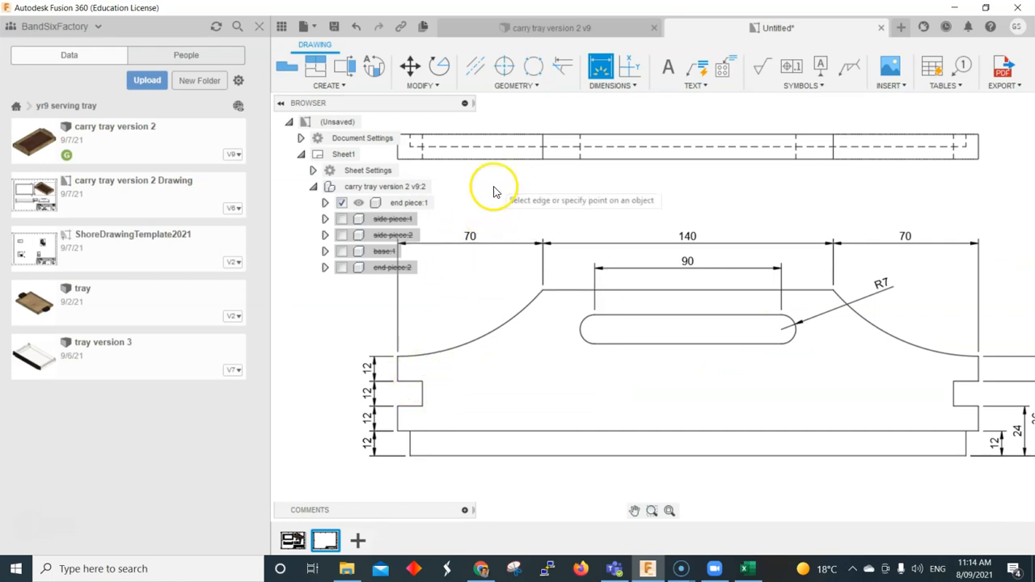
{"action": "scroll", "coordinate": [496, 191], "scroll_direction": "down", "scroll_amount": 1}
{"action": "middle_click_drag", "start_coordinate": [496, 192], "coordinate": [735, 405]}
{"action": "left_click", "coordinate": [670, 299]}
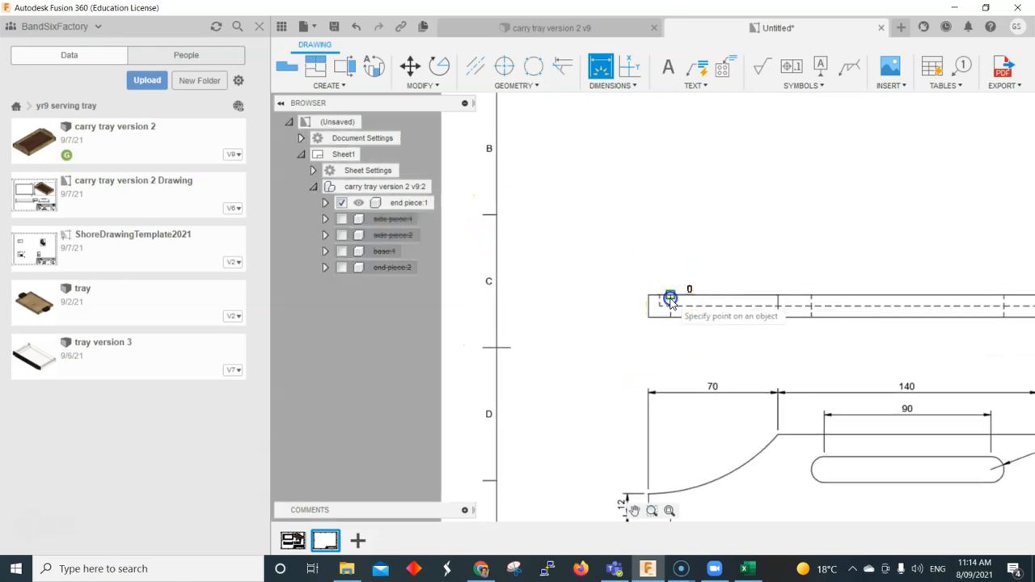
{"action": "left_click", "coordinate": [648, 297]}
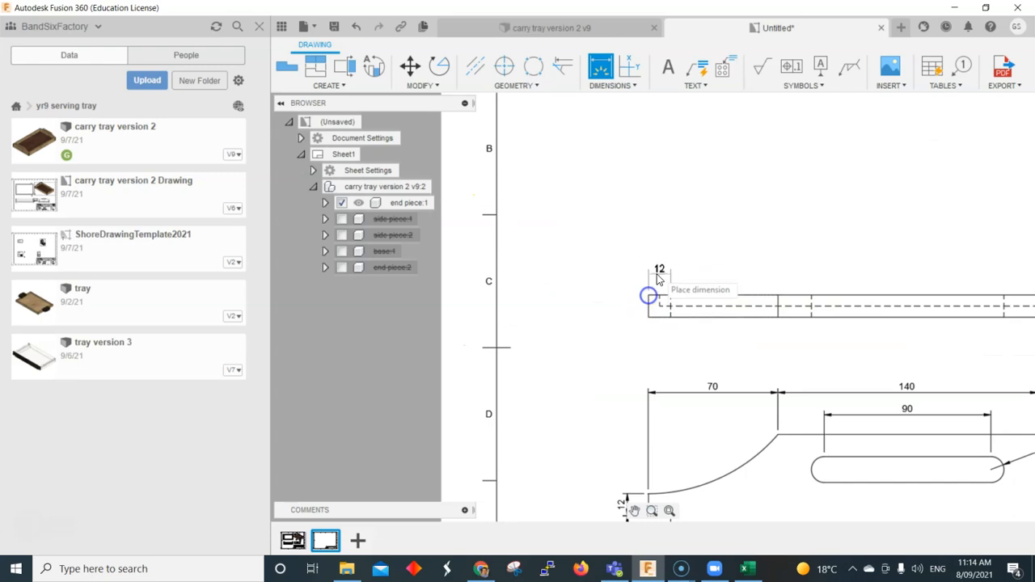
{"action": "left_click", "coordinate": [700, 280]}
- Review the end piece sheet for missing dimensions and compare it with the assembly sheet
{"action": "scroll", "coordinate": [668, 331], "scroll_direction": "down", "scroll_amount": 1}
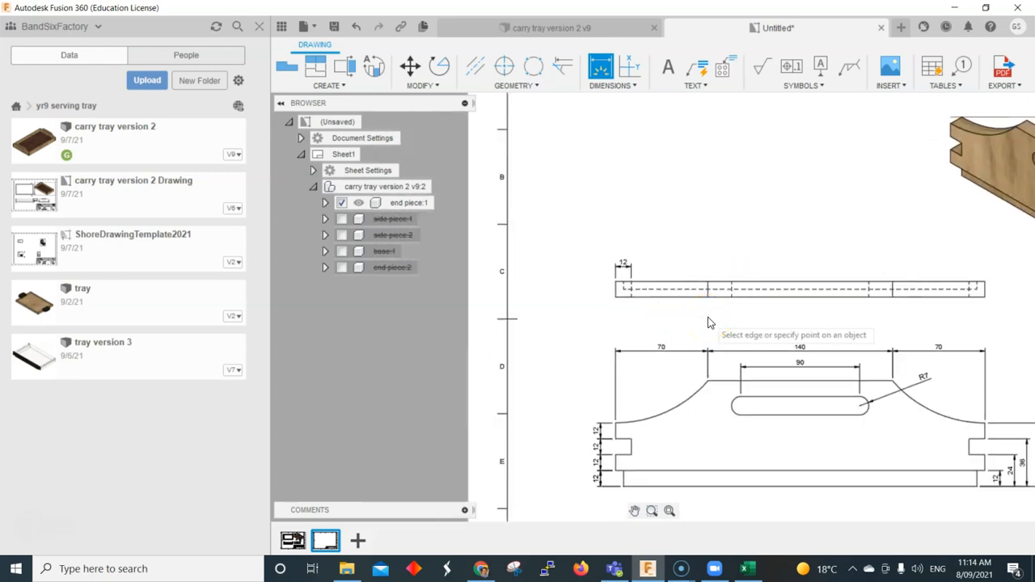
{"action": "middle_click_drag", "start_coordinate": [707, 319], "coordinate": [653, 318]}
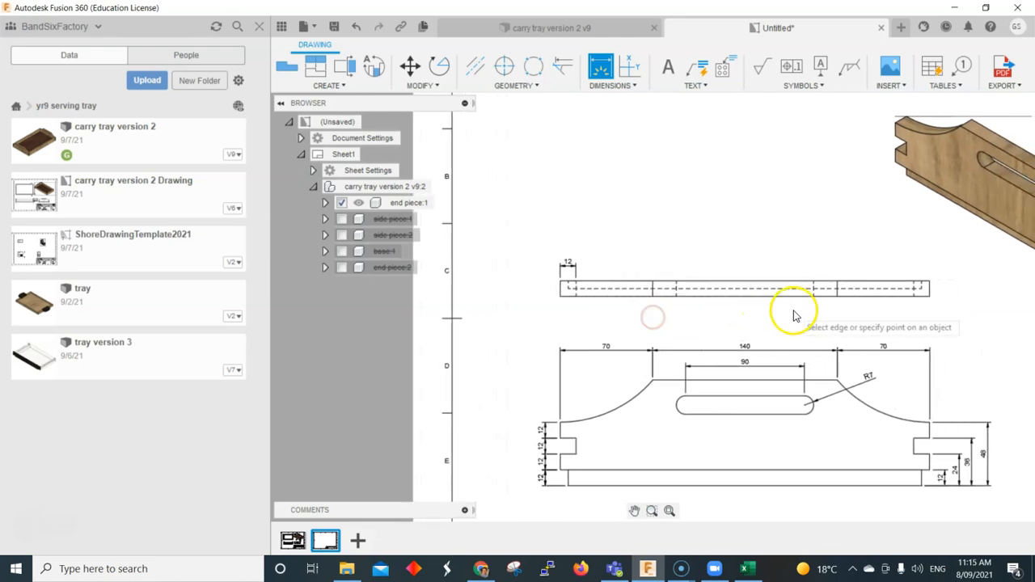
{"action": "middle_click_drag", "start_coordinate": [792, 316], "coordinate": [697, 311]}
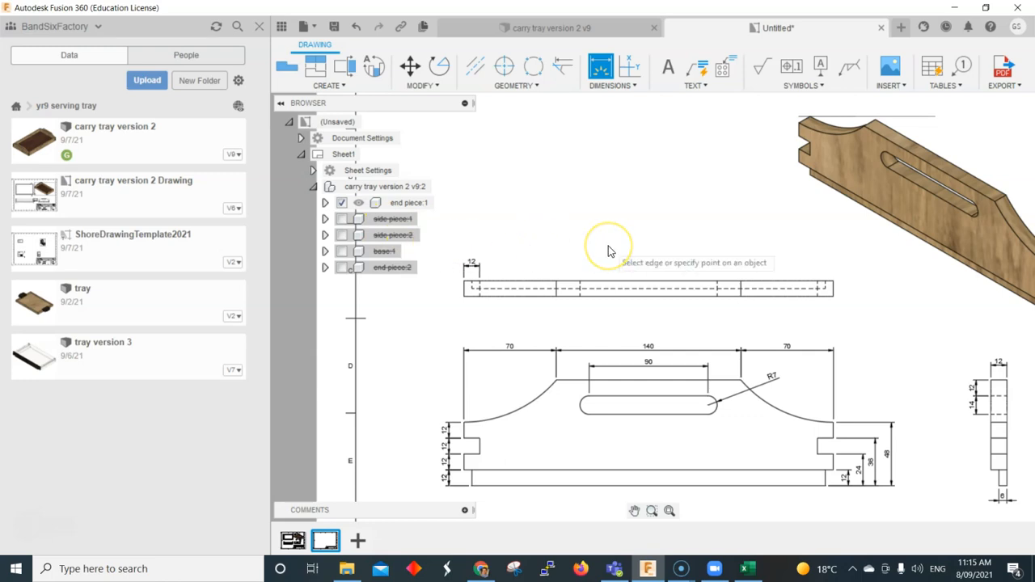
{"action": "scroll", "coordinate": [609, 249], "scroll_direction": "down", "scroll_amount": 4}
{"action": "middle_click_drag", "start_coordinate": [596, 250], "coordinate": [556, 185]}
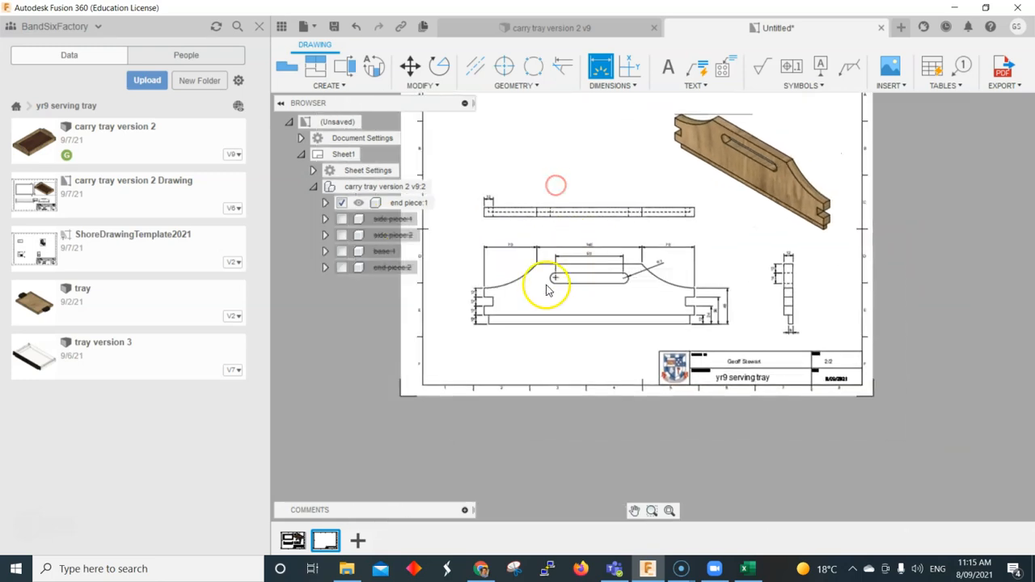
{"action": "scroll", "coordinate": [538, 186], "scroll_direction": "up", "scroll_amount": 2}
{"action": "scroll", "coordinate": [536, 237], "scroll_direction": "down", "scroll_amount": 2}
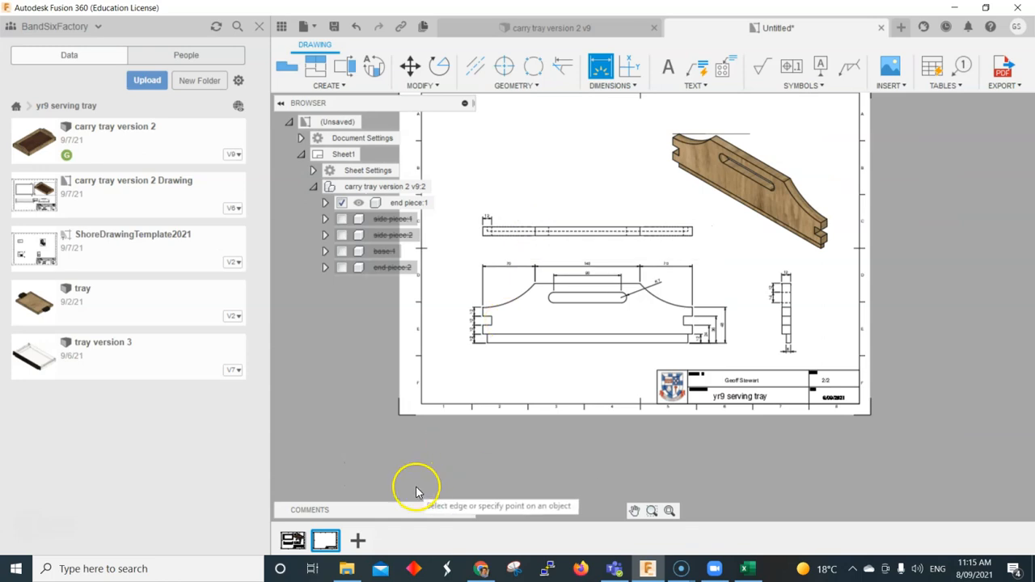
{"action": "left_click", "coordinate": [295, 541]}
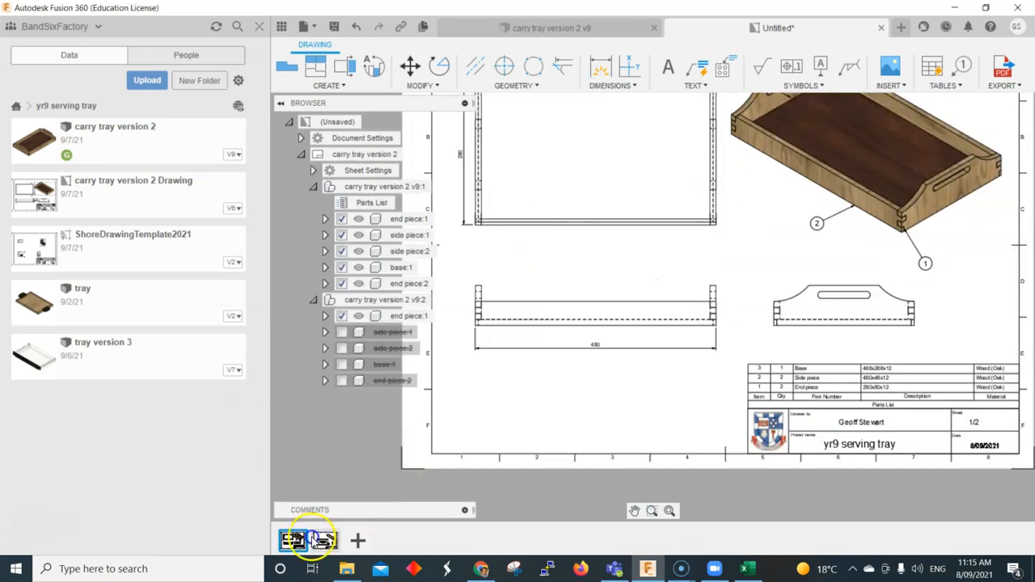
{"action": "left_click", "coordinate": [317, 540]}
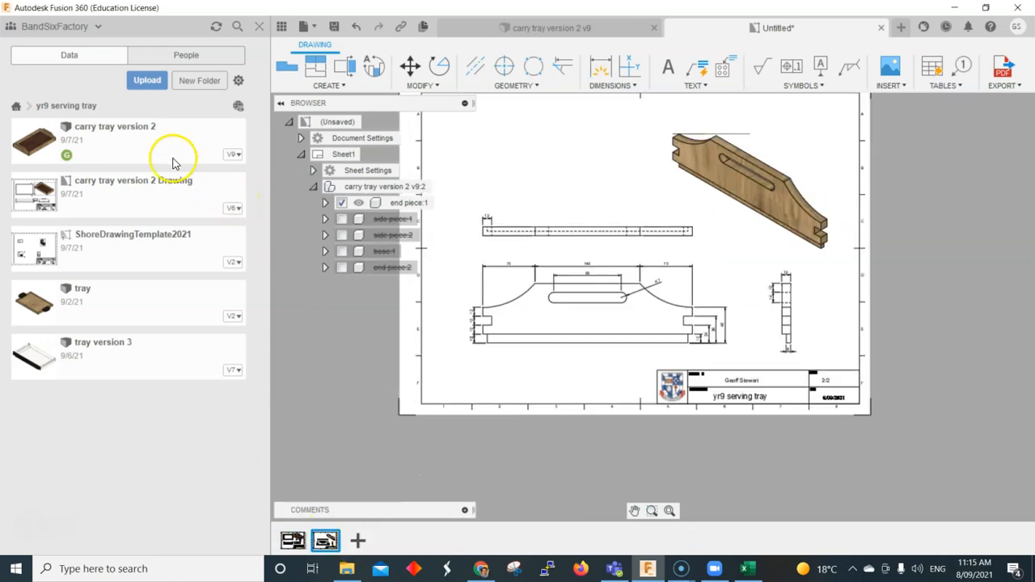
- Create a drawing of side piece:1 from the tray model on a new A3 sheet in the existing Untitled drawing
{"action": "left_click", "coordinate": [576, 27]}
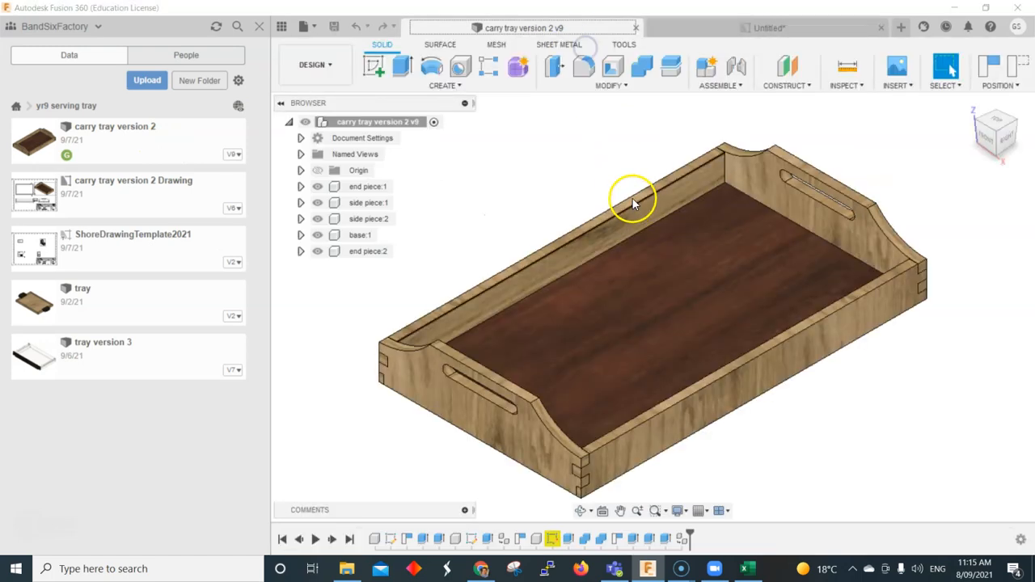
{"action": "left_click", "coordinate": [569, 251]}
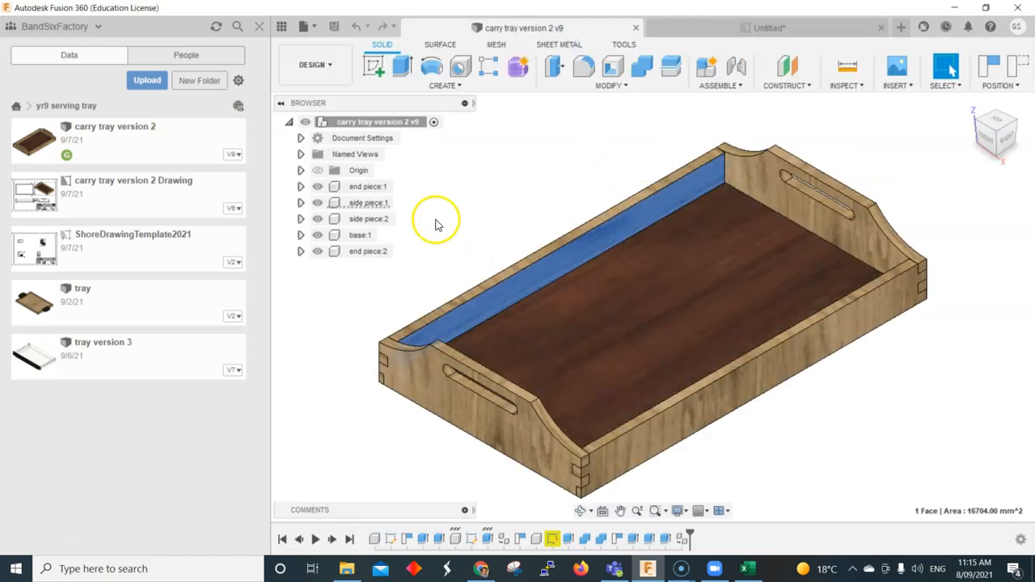
{"action": "right_click", "coordinate": [341, 204]}
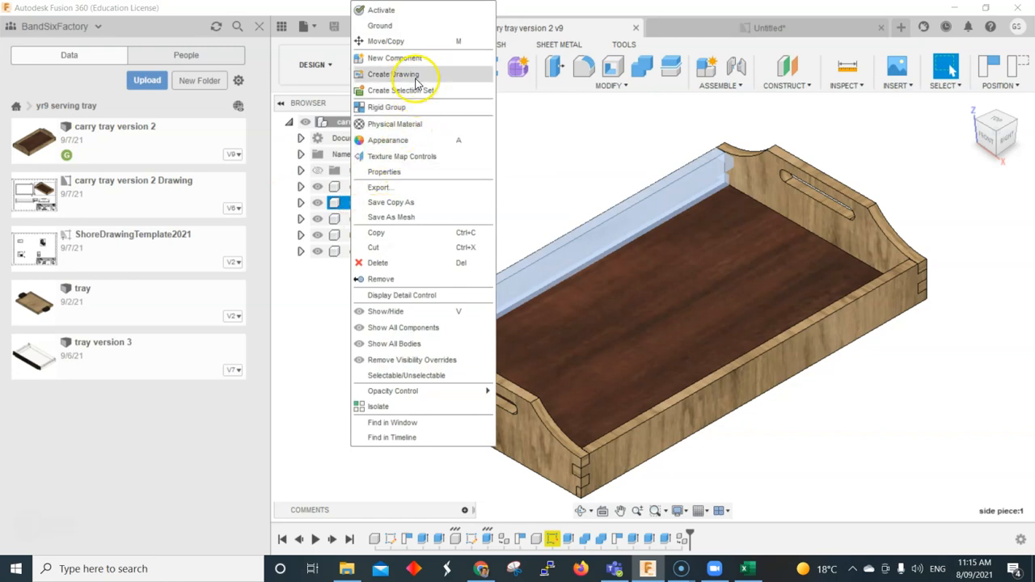
{"action": "left_click", "coordinate": [393, 74]}
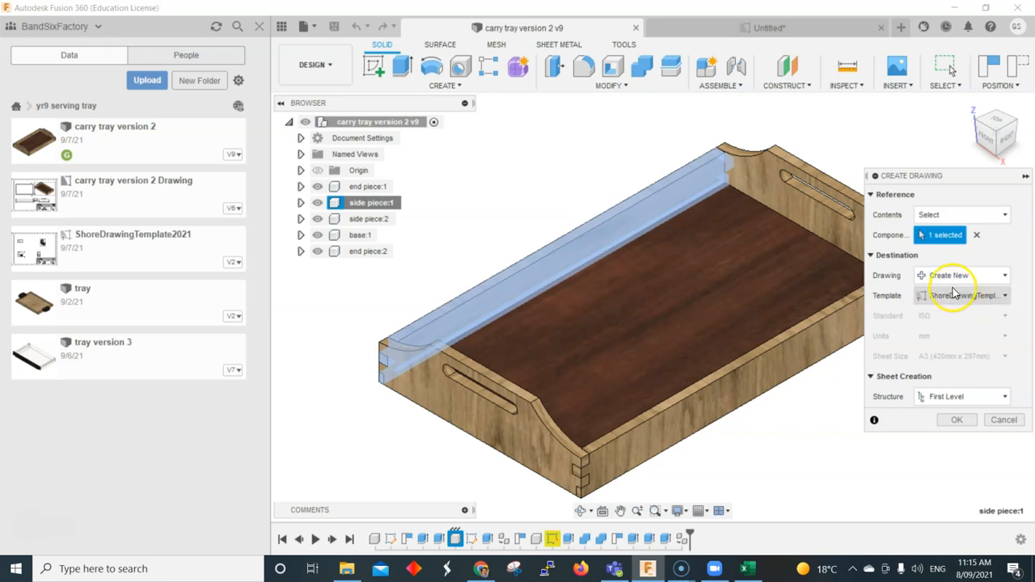
{"action": "left_click", "coordinate": [962, 275]}
{"action": "left_click", "coordinate": [952, 310]}
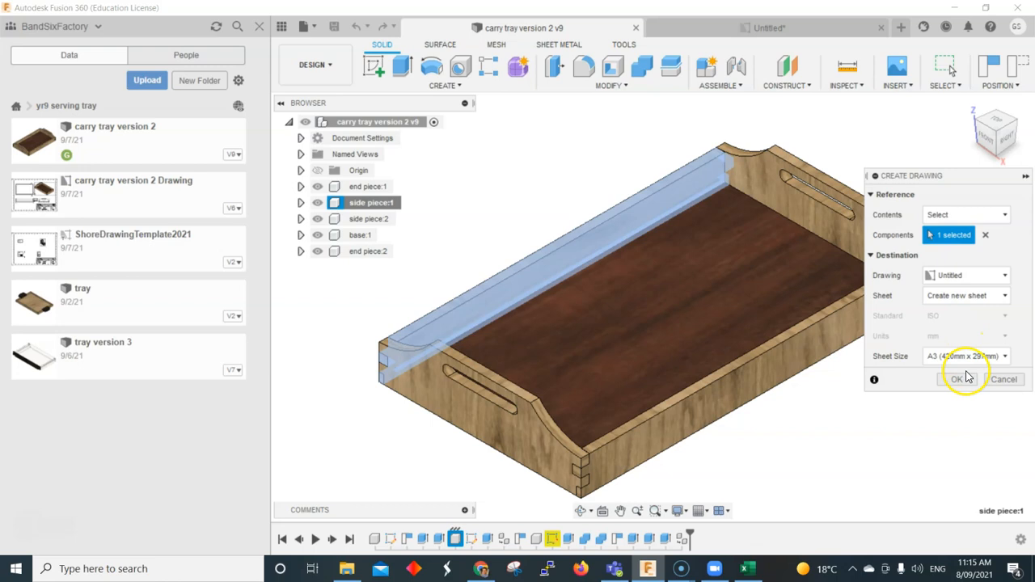
{"action": "left_click", "coordinate": [960, 378]}
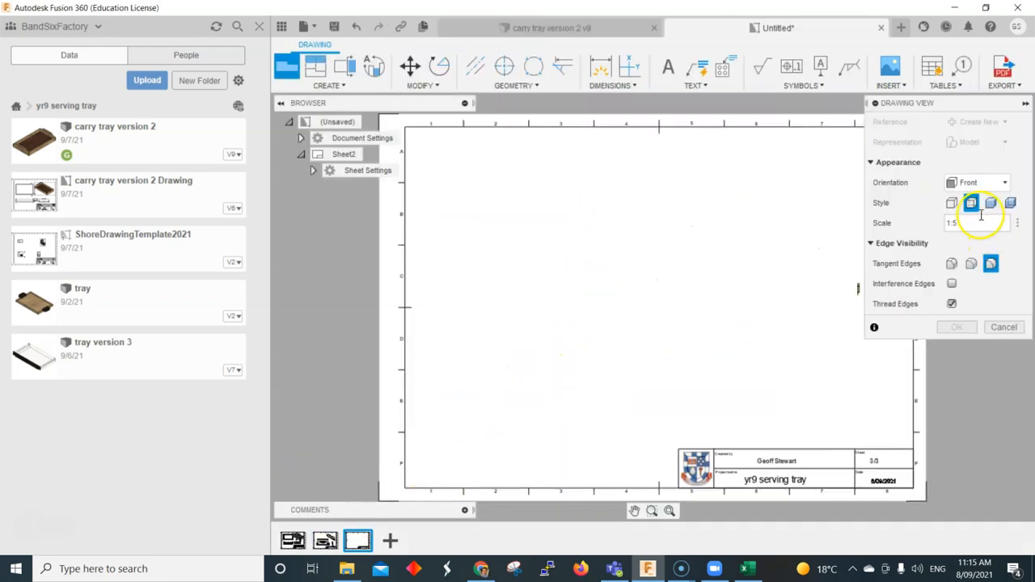
- Place the side piece's base view in the sheet's lower left with RIGHT orientation and 1:2.5 scale, clear of the border
{"action": "left_click", "coordinate": [970, 184]}
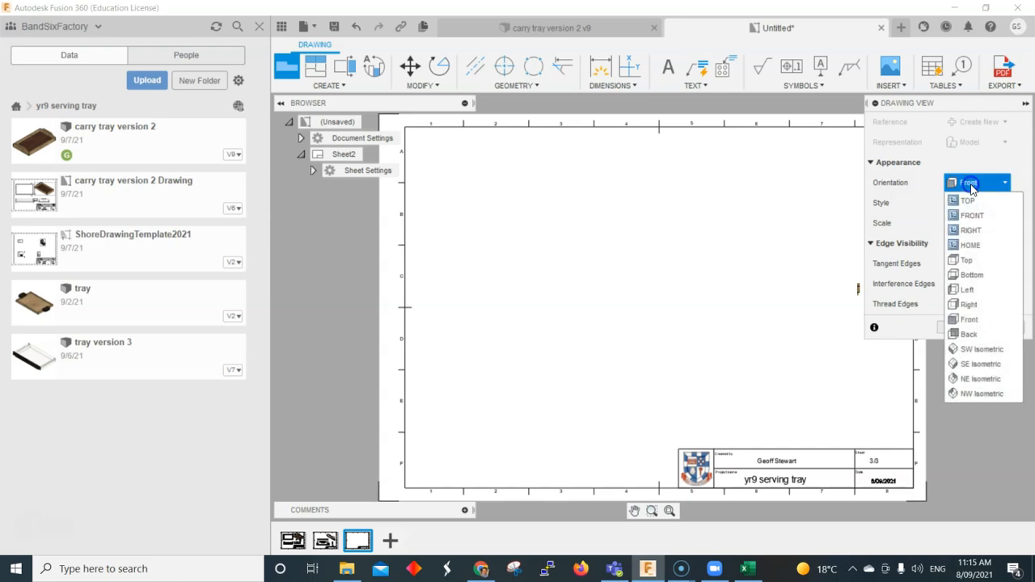
{"action": "left_click", "coordinate": [973, 228]}
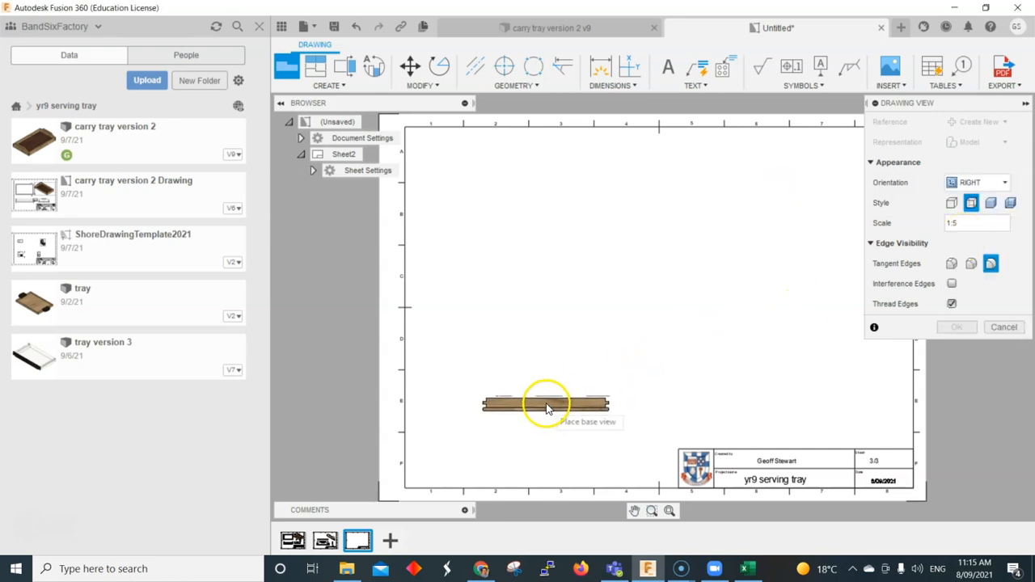
{"action": "left_click", "coordinate": [544, 410]}
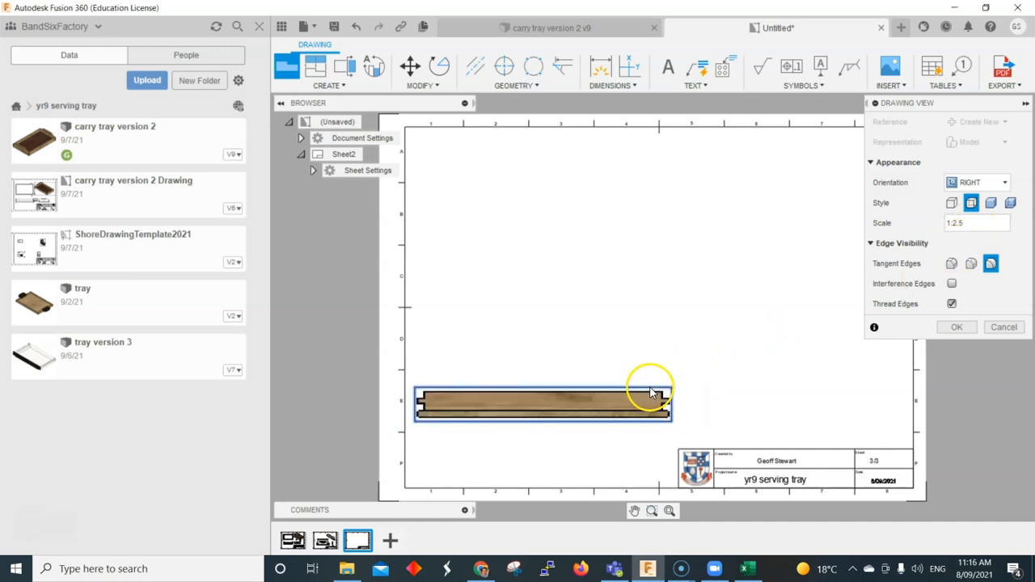
{"action": "left_click", "coordinate": [968, 329]}
{"action": "mouse_move", "coordinate": [656, 402]}
{"action": "left_mouse_down"}
{"action": "mouse_move", "coordinate": [685, 363]}
{"action": "mouse_move", "coordinate": [681, 383]}
{"action": "left_mouse_up"}
- Project an end view, a top view and an isometric view from the side piece's base view
{"action": "left_click", "coordinate": [315, 67]}
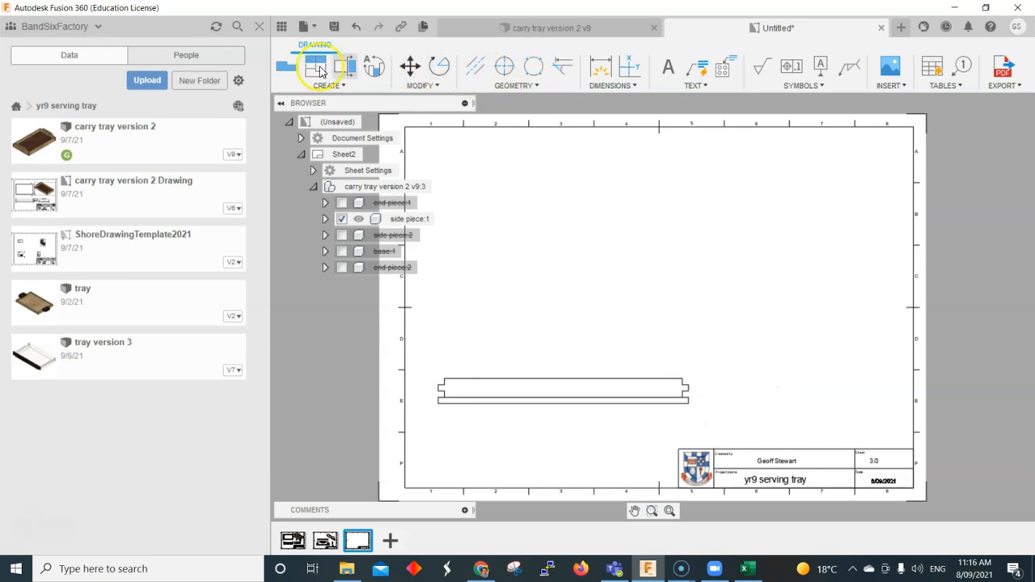
{"action": "left_click", "coordinate": [686, 388]}
{"action": "left_click", "coordinate": [818, 388]}
{"action": "left_click", "coordinate": [675, 316]}
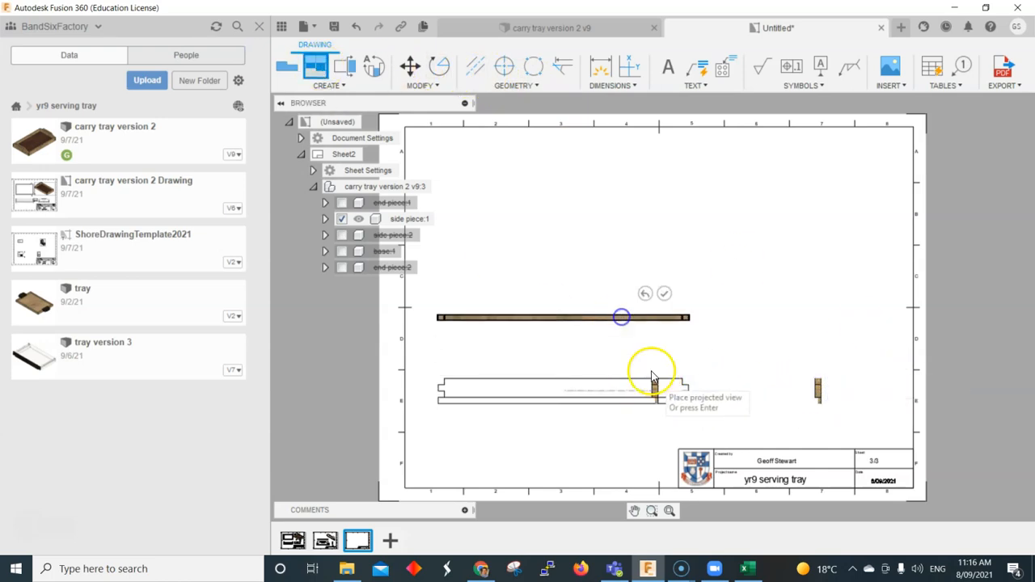
{"action": "left_click", "coordinate": [768, 273]}
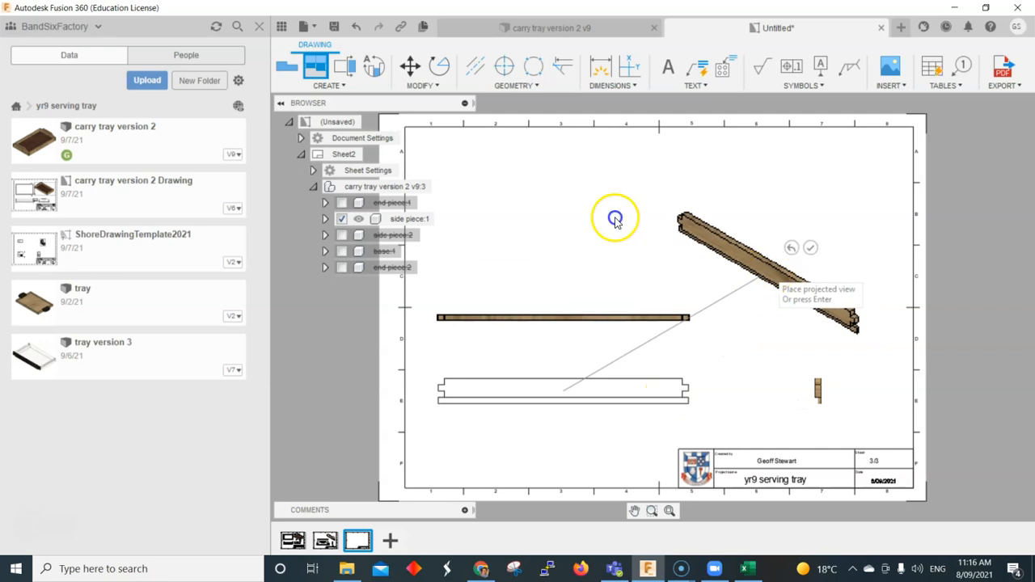
{"action": "left_click", "coordinate": [811, 248]}
- Change the side piece's isometric view to the shaded style
{"action": "right_click", "coordinate": [812, 327]}
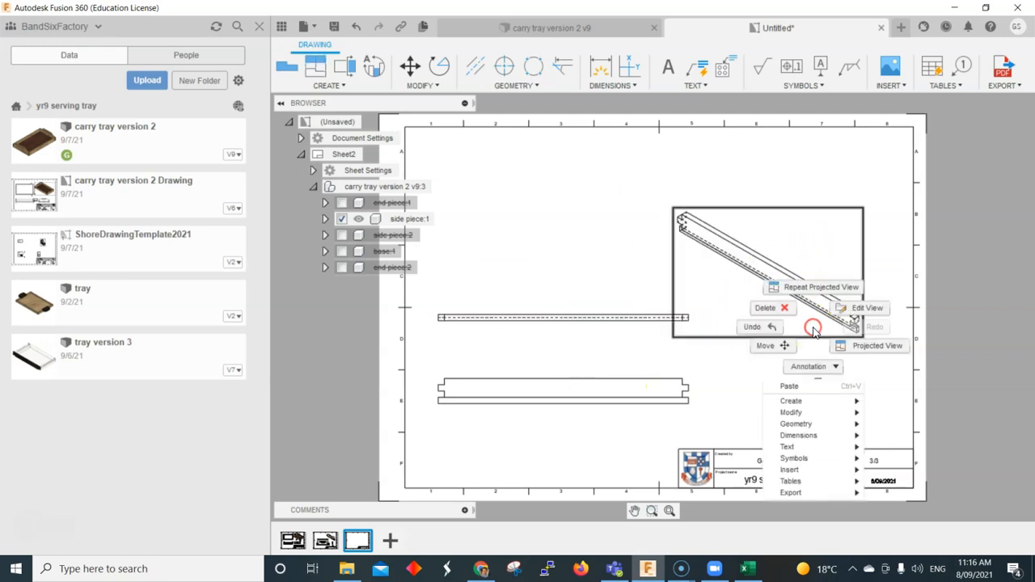
{"action": "left_click", "coordinate": [841, 309]}
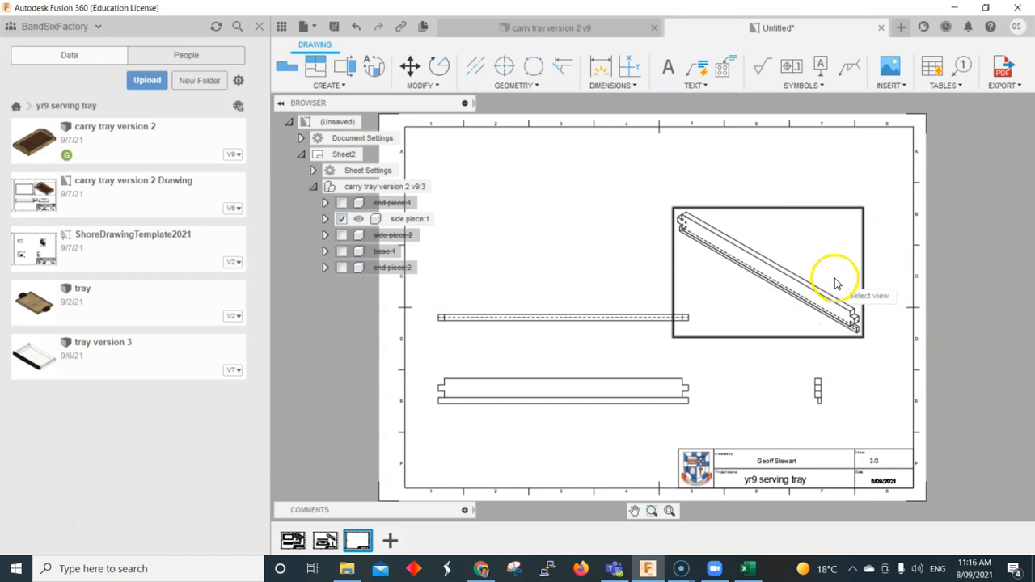
{"action": "left_click", "coordinate": [861, 298]}
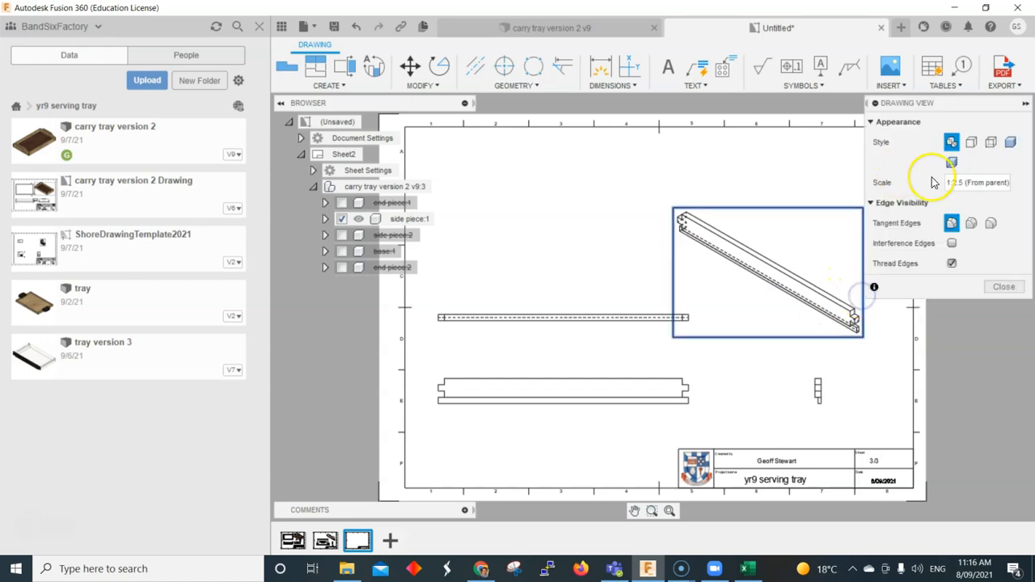
{"action": "left_click", "coordinate": [1009, 154]}
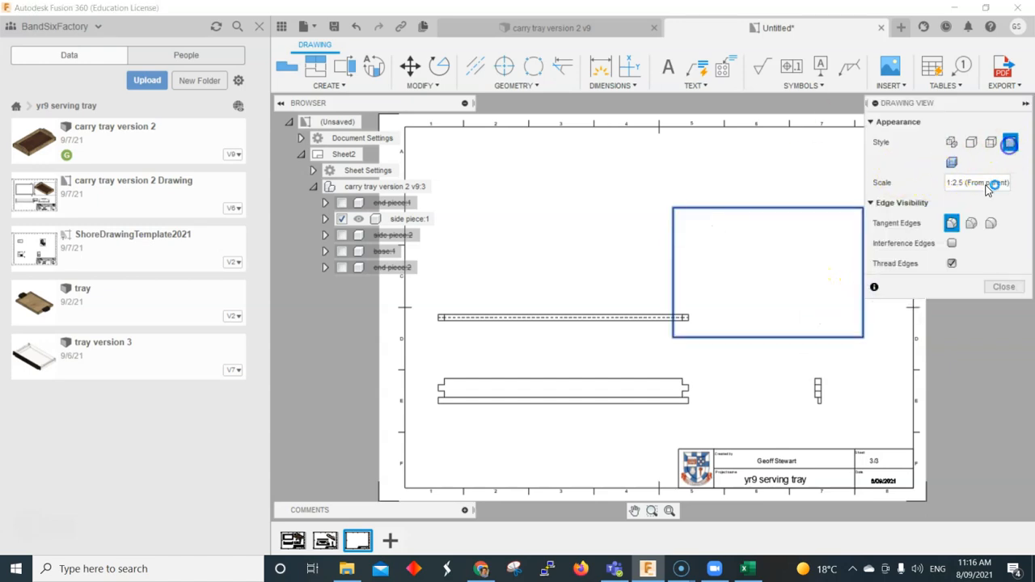
{"action": "left_click", "coordinate": [992, 289]}
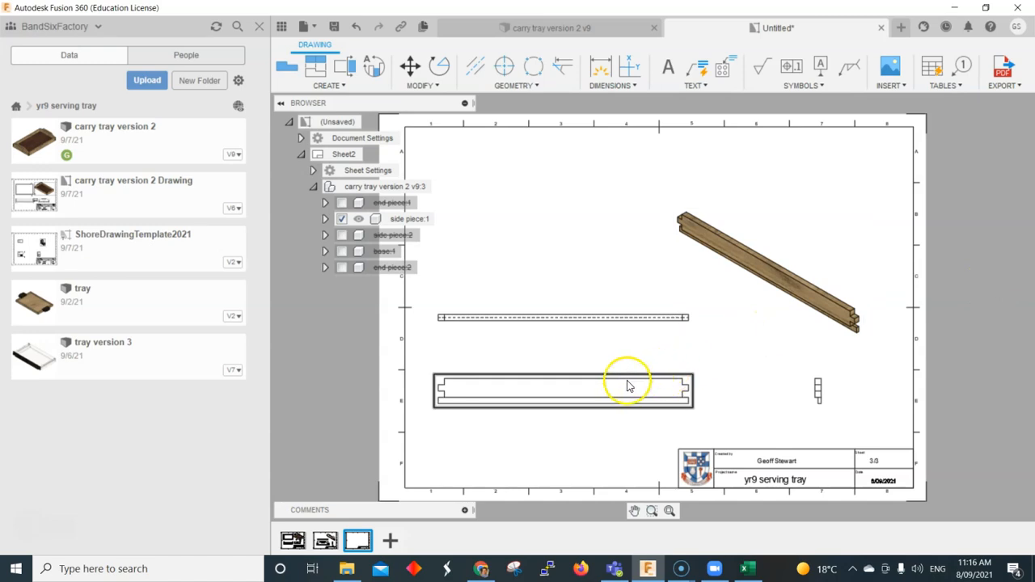
- Dimension the side piece's overall length along its bottom edge, placing the dimension below the front view
{"action": "scroll", "coordinate": [629, 386], "scroll_direction": "up", "scroll_amount": 1}
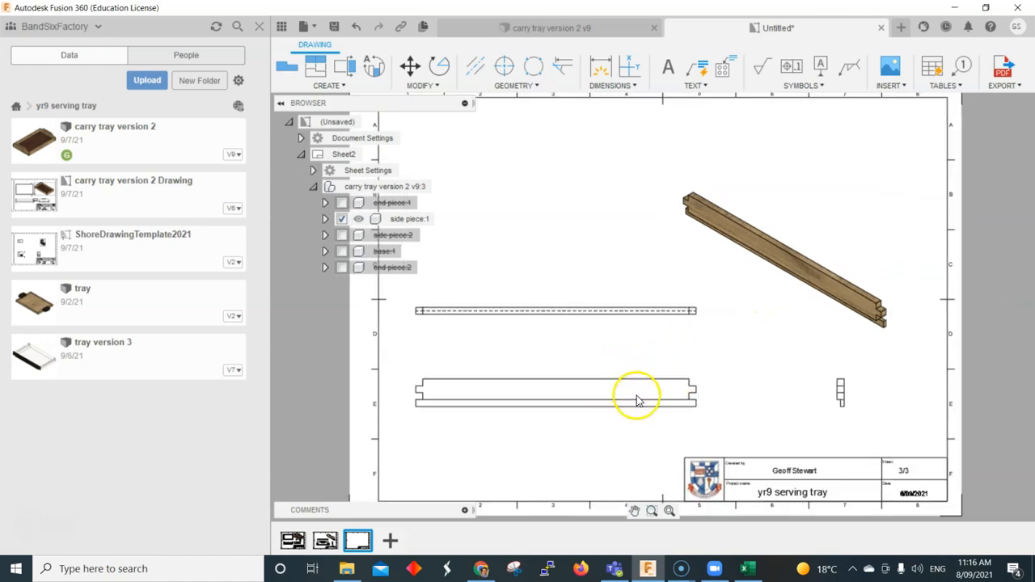
{"action": "left_click", "coordinate": [601, 75]}
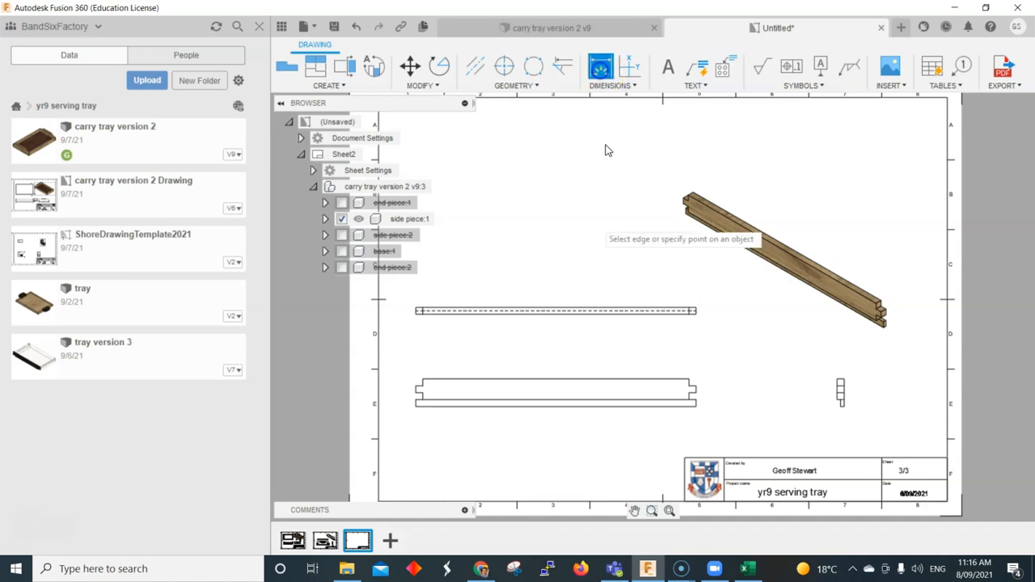
{"action": "left_click", "coordinate": [576, 410]}
{"action": "left_click", "coordinate": [569, 427]}
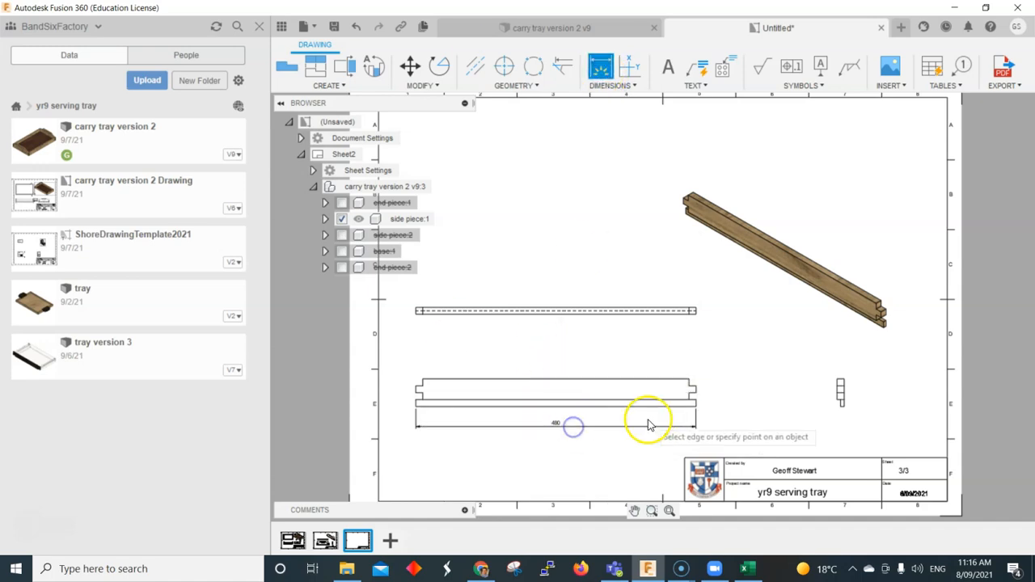
{"action": "scroll", "coordinate": [651, 421], "scroll_direction": "up", "scroll_amount": 2}
{"action": "scroll", "coordinate": [651, 421], "scroll_direction": "up", "scroll_amount": 2}
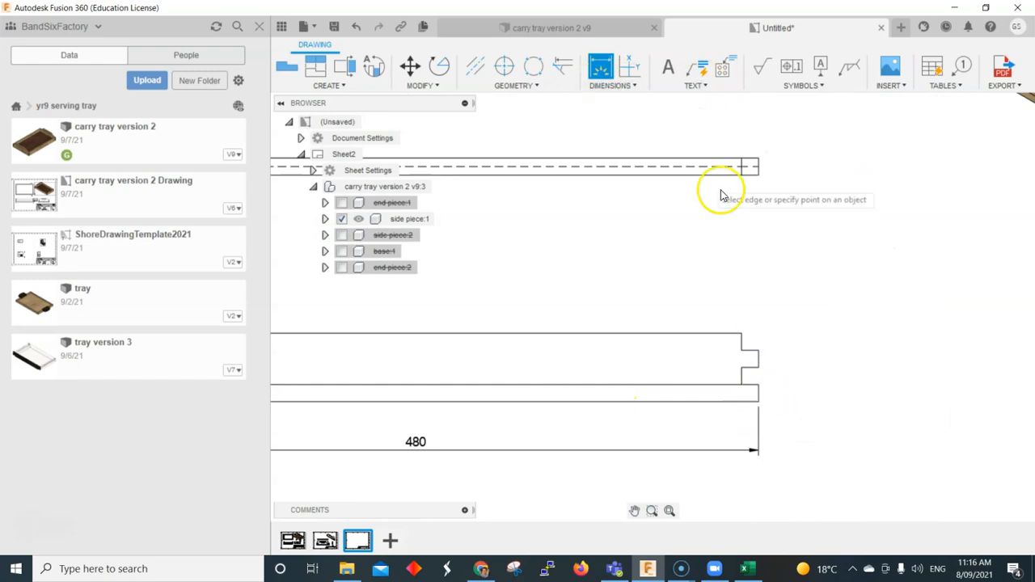
- Dimension the bottom strip's height at the right end of the side piece's front view, placing the dimension just beside the view
{"action": "left_click", "coordinate": [758, 402]}
{"action": "left_click", "coordinate": [759, 385]}
{"action": "left_click", "coordinate": [782, 392]}
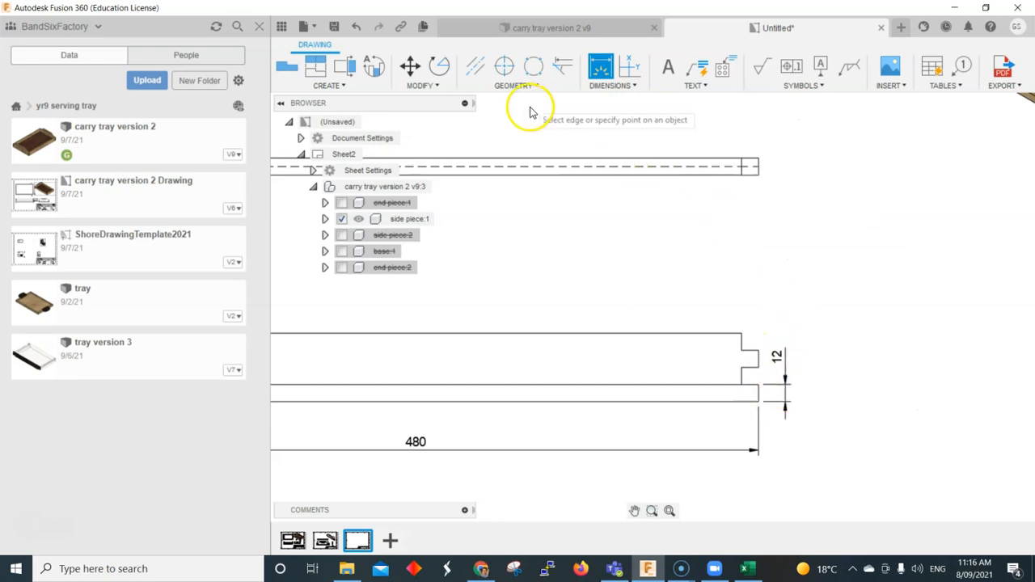
- Try to chain dimensions from the bottom strip's height up through the joint steps at the front view's right end
{"action": "left_click", "coordinate": [612, 85]}
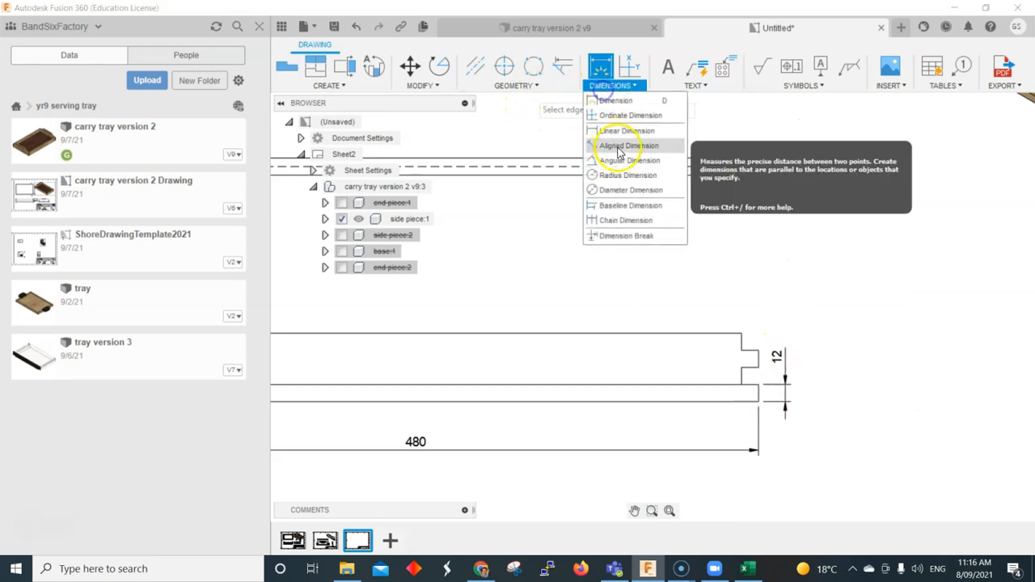
{"action": "left_click", "coordinate": [626, 220]}
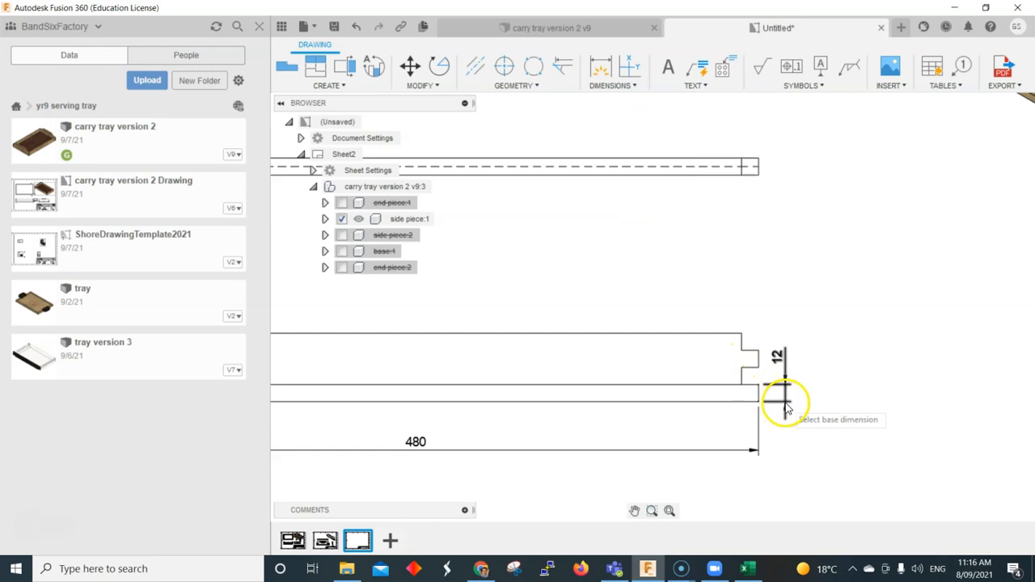
{"action": "left_click", "coordinate": [785, 400]}
{"action": "left_click", "coordinate": [757, 385]}
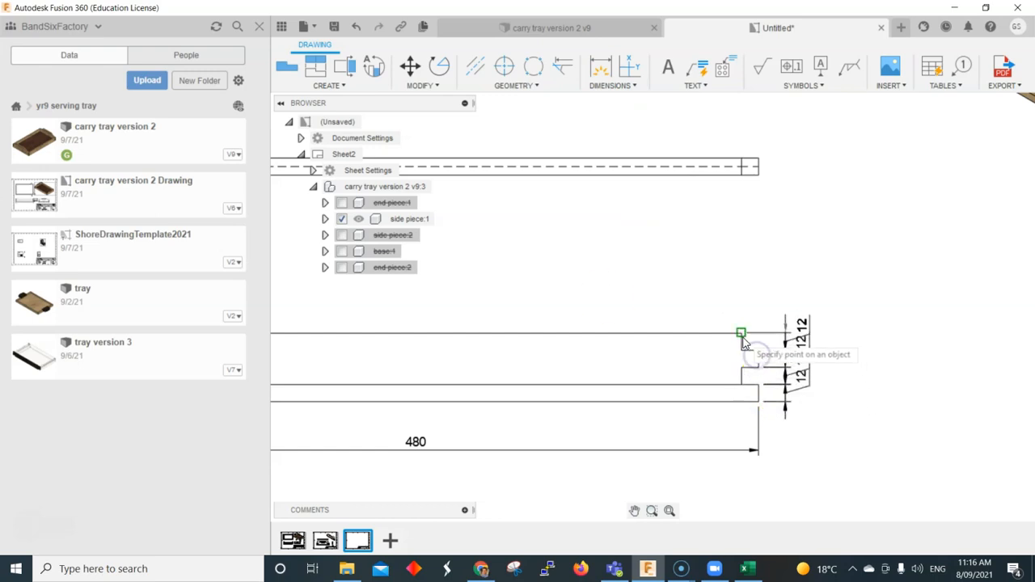
{"action": "left_click", "coordinate": [743, 337]}
{"action": "right_click", "coordinate": [825, 298]}
{"action": "left_click", "coordinate": [861, 301]}
{"action": "left_click_drag", "start_coordinate": [811, 366], "coordinate": [809, 381]}
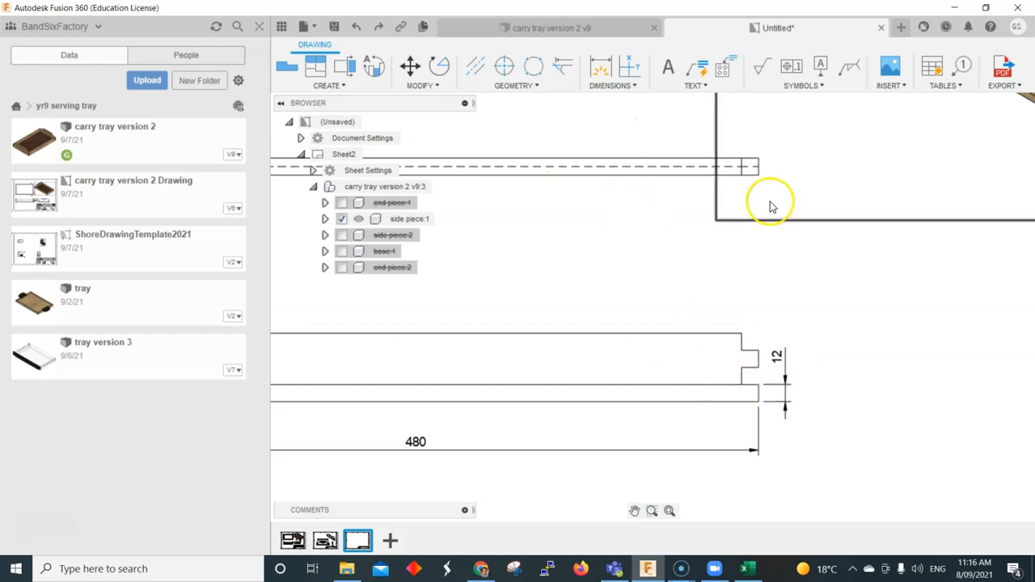
{"action": "left_click", "coordinate": [626, 86]}
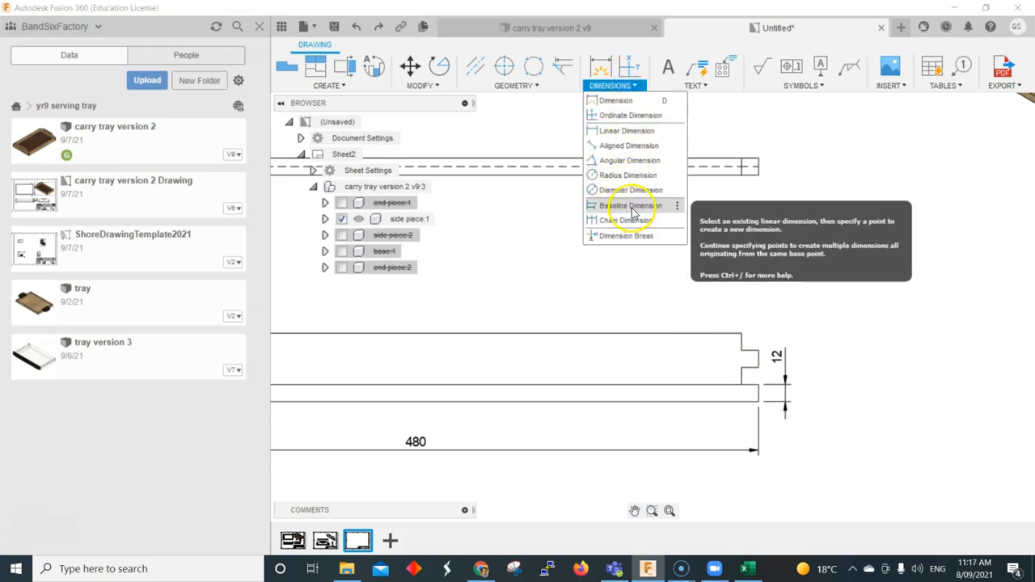
{"action": "left_click", "coordinate": [786, 254]}
- Change the scale of the side piece's base view to 1:2.2
{"action": "scroll", "coordinate": [799, 334], "scroll_direction": "down", "scroll_amount": 3}
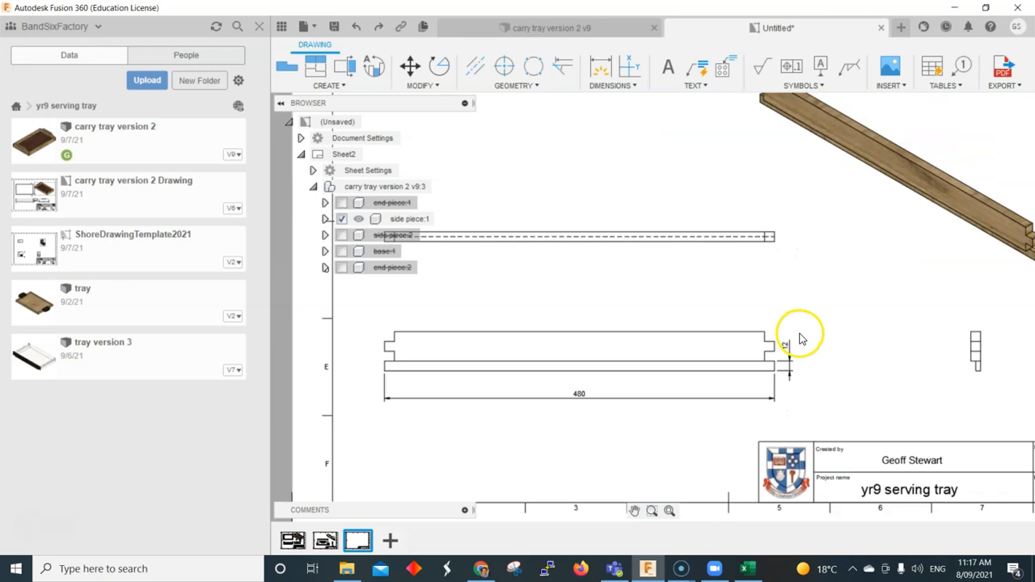
{"action": "scroll", "coordinate": [801, 338], "scroll_direction": "down", "scroll_amount": 1}
{"action": "right_click", "coordinate": [776, 338]}
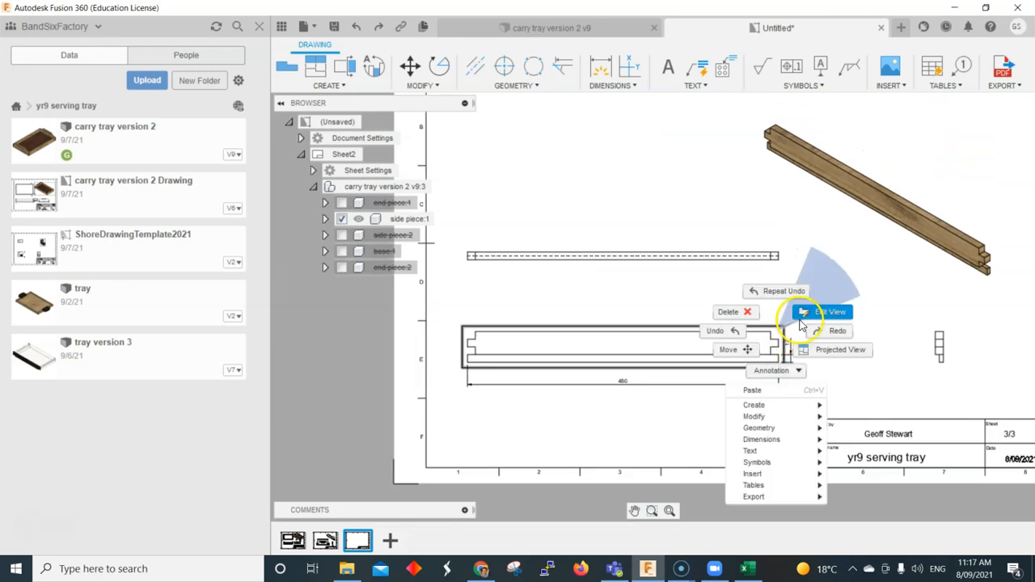
{"action": "left_click", "coordinate": [801, 315]}
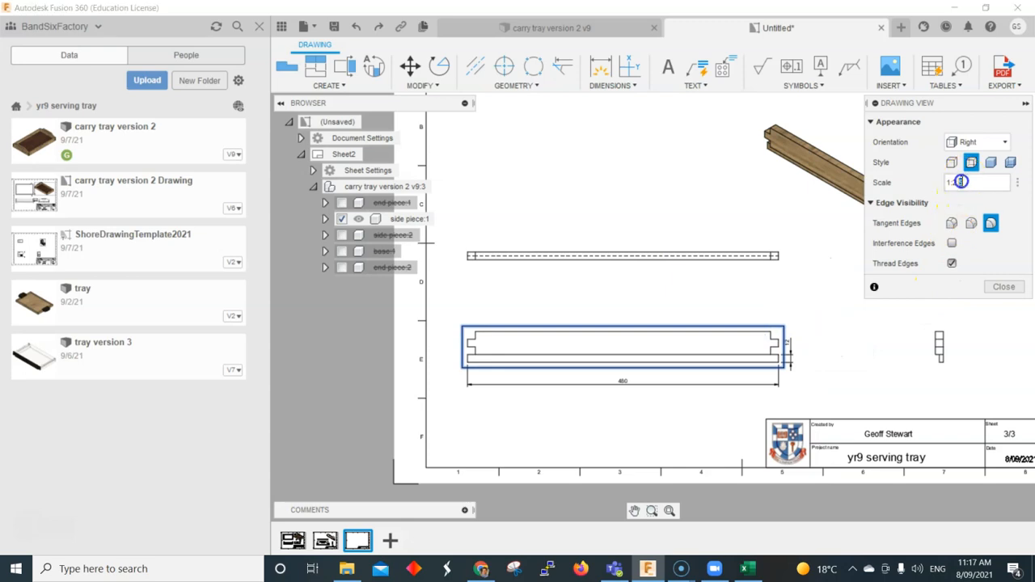
{"action": "type", "text": "2"}
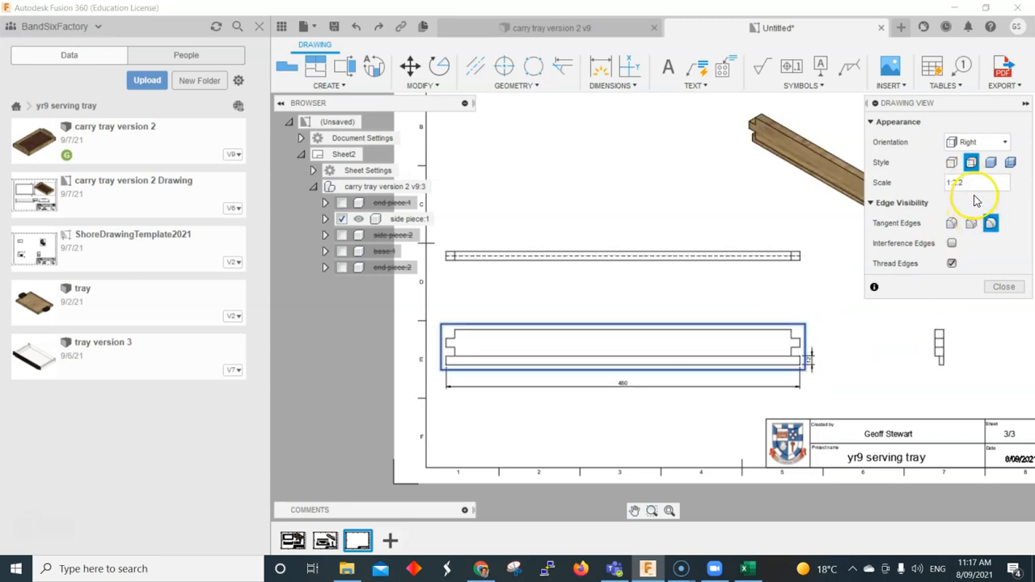
{"action": "left_click", "coordinate": [1004, 287]}
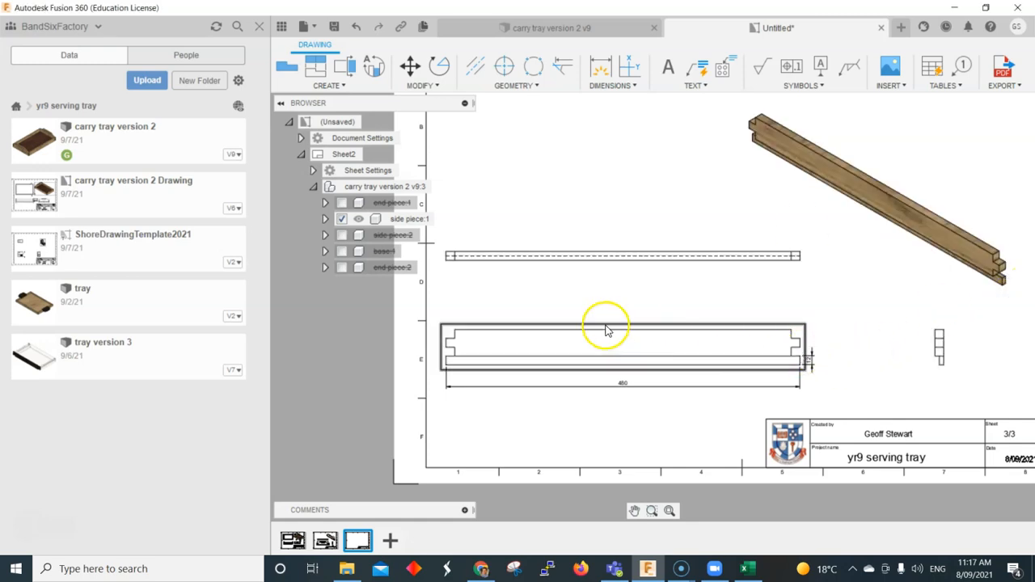
- Add chain dimensions from the bottom strip's height dimension up through each joint step to the front view's top edge
{"action": "scroll", "coordinate": [777, 350], "scroll_direction": "up", "scroll_amount": 4}
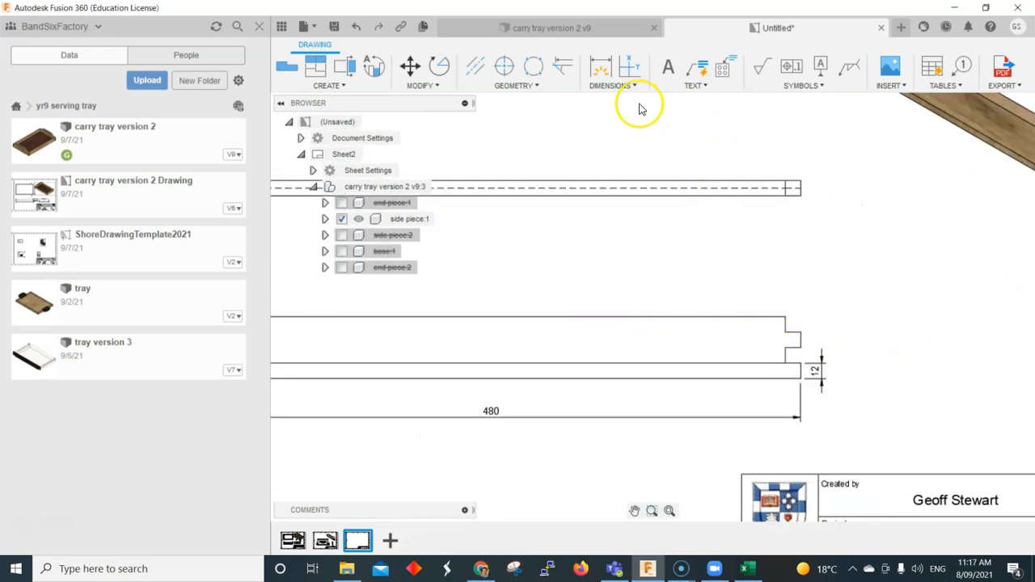
{"action": "left_click", "coordinate": [633, 94]}
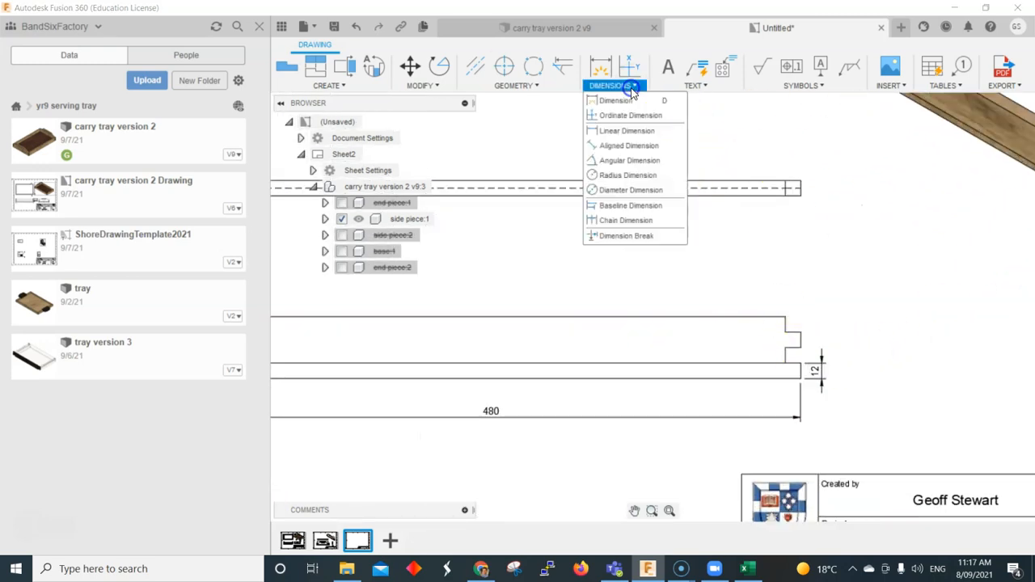
{"action": "left_click", "coordinate": [638, 220]}
{"action": "left_click", "coordinate": [811, 370]}
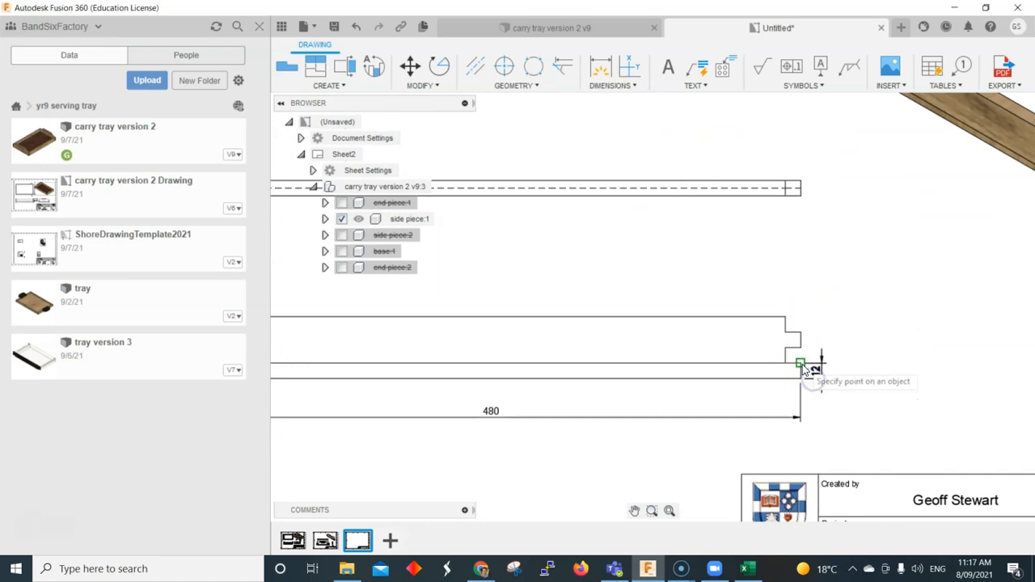
{"action": "left_click", "coordinate": [803, 363]}
{"action": "left_click", "coordinate": [801, 348]}
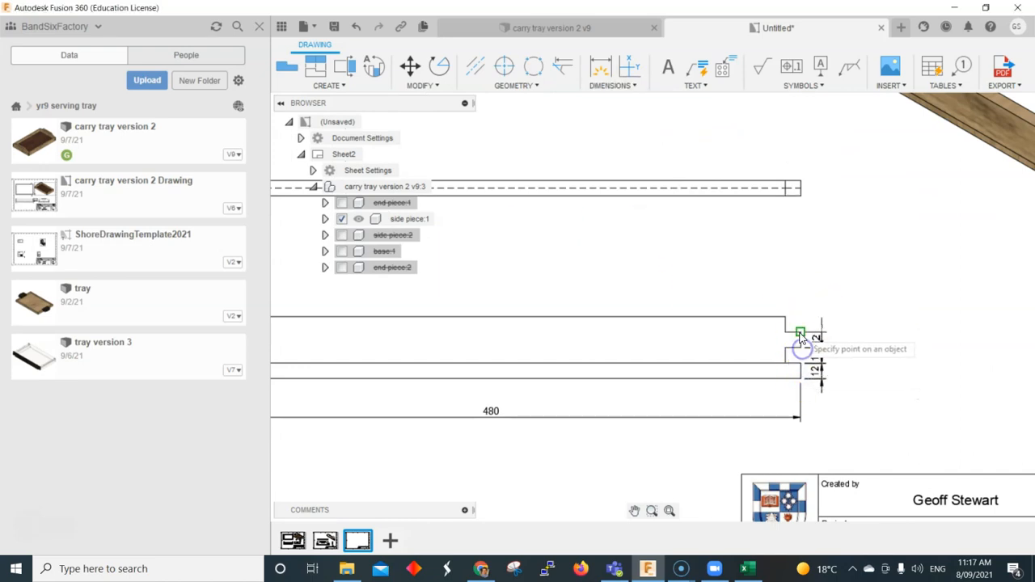
{"action": "left_click", "coordinate": [783, 319]}
{"action": "right_click", "coordinate": [855, 327]}
{"action": "left_click", "coordinate": [885, 325]}
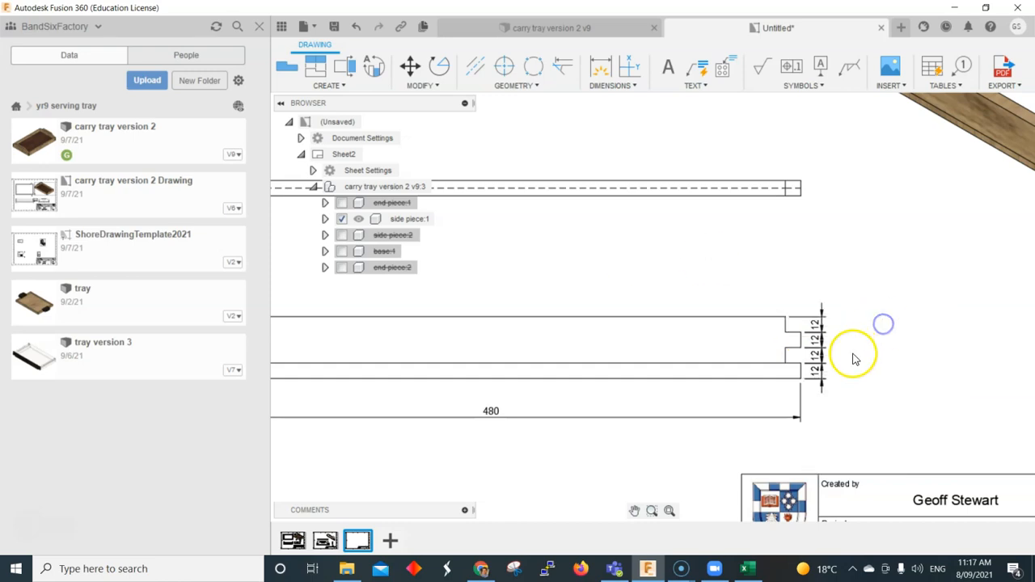
- Dimension the joint's shoulder depth at the left end of the front view, placing the dimension above the view
{"action": "scroll", "coordinate": [849, 360], "scroll_direction": "up", "scroll_amount": 5}
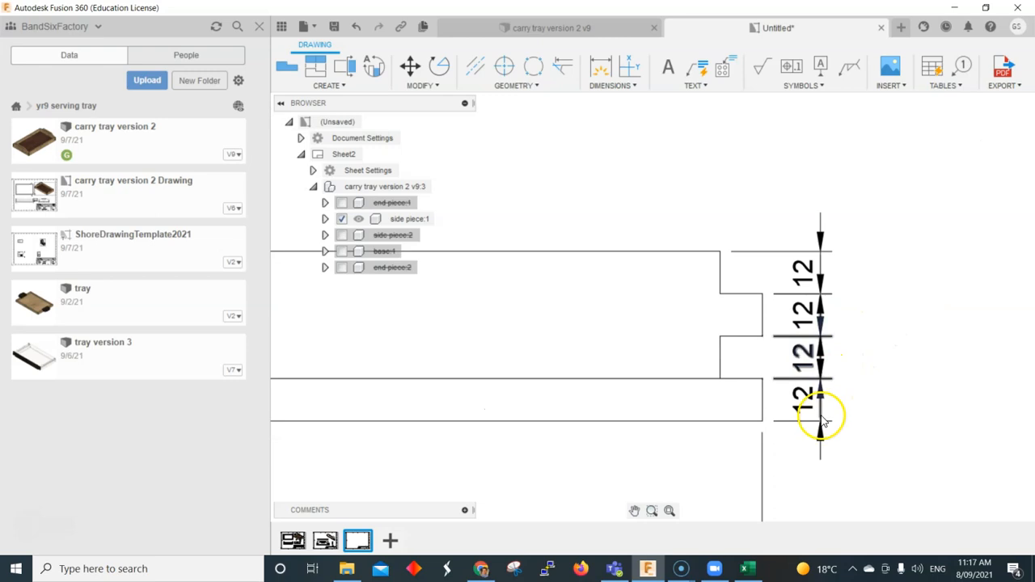
{"action": "scroll", "coordinate": [895, 364], "scroll_direction": "down", "scroll_amount": 8}
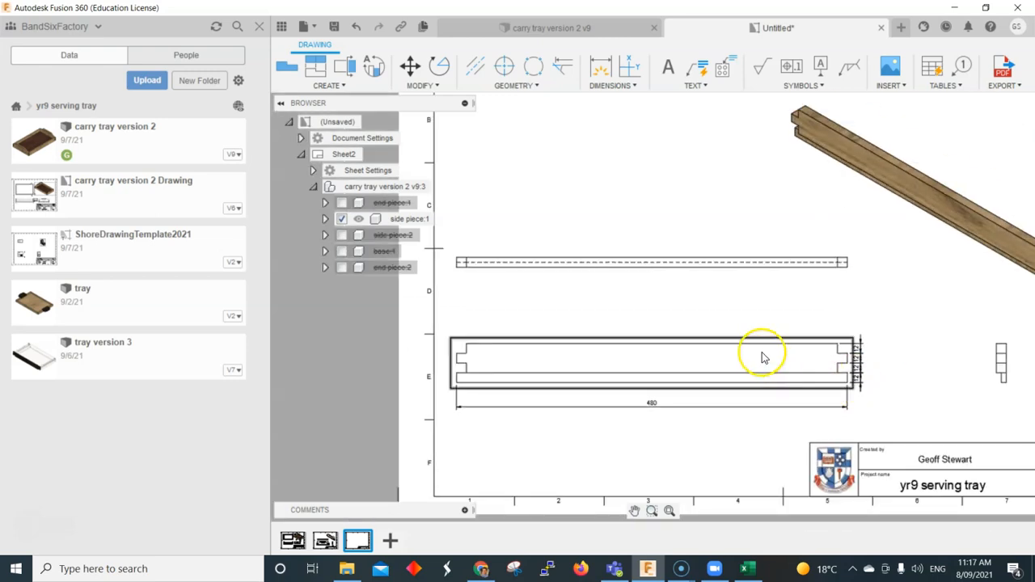
{"action": "left_click", "coordinate": [599, 81]}
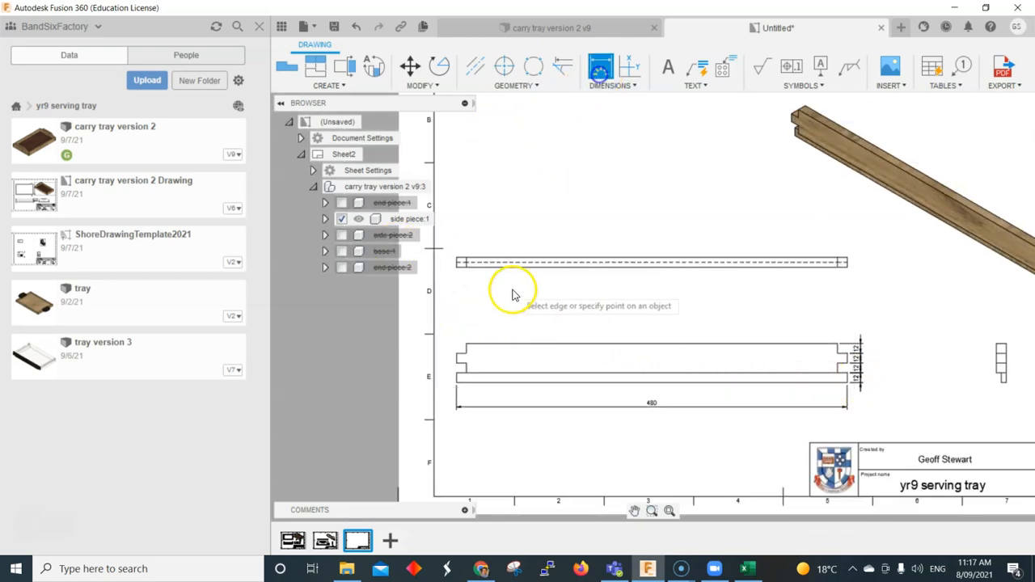
{"action": "left_click", "coordinate": [466, 346]}
{"action": "left_click", "coordinate": [465, 328]}
{"action": "left_click", "coordinate": [464, 314]}
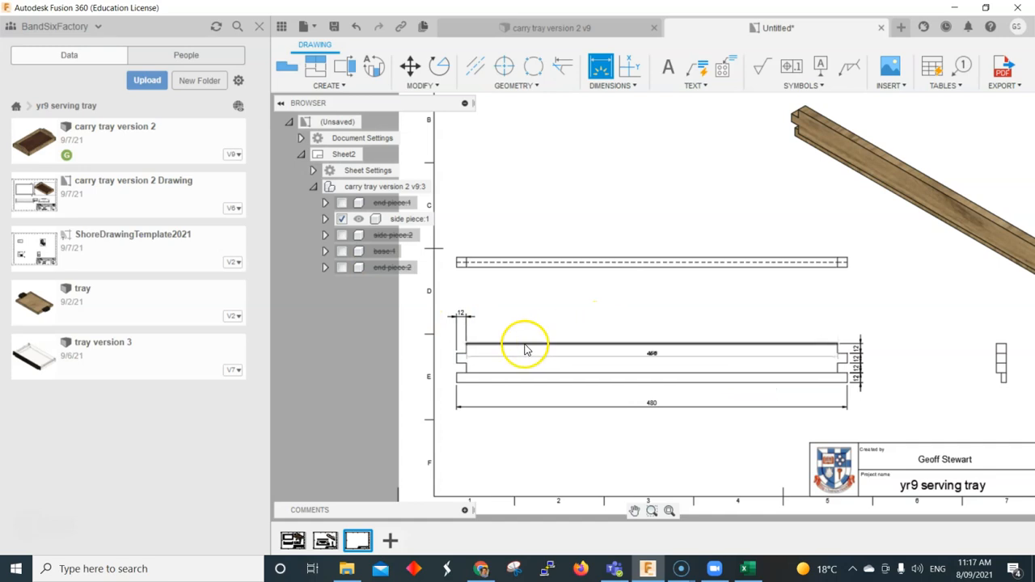
- Dimension the front view's top edge between its two shoulders, lining it up with the shoulder depth dimension
{"action": "left_click", "coordinate": [467, 345]}
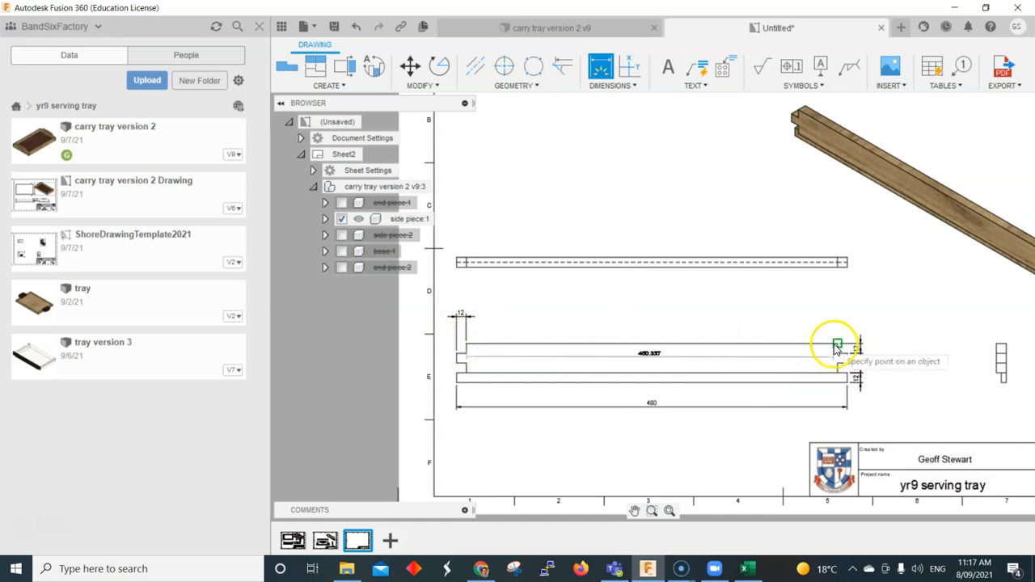
{"action": "left_click", "coordinate": [834, 342]}
{"action": "left_click", "coordinate": [826, 321]}
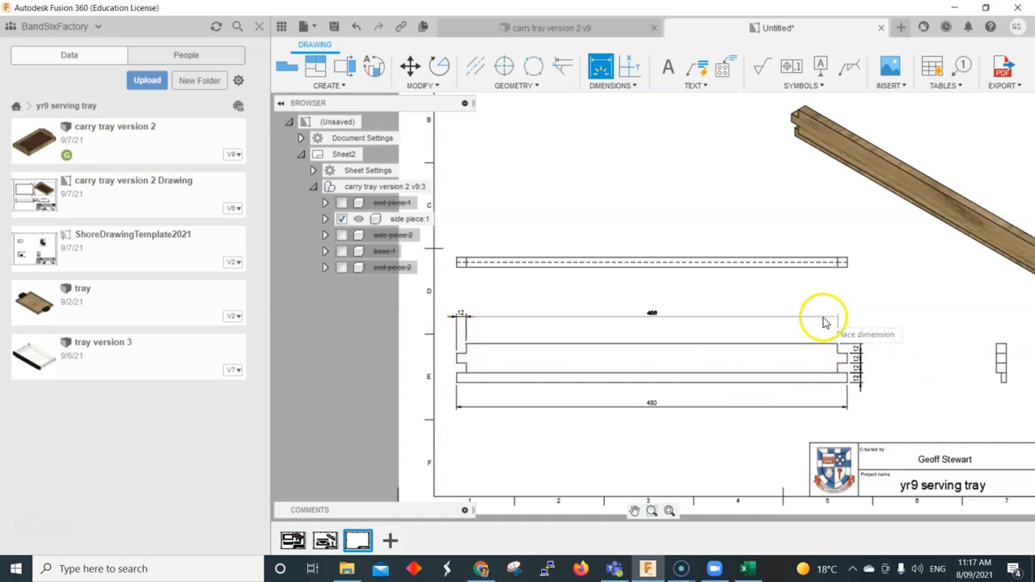
{"action": "left_click", "coordinate": [860, 323]}
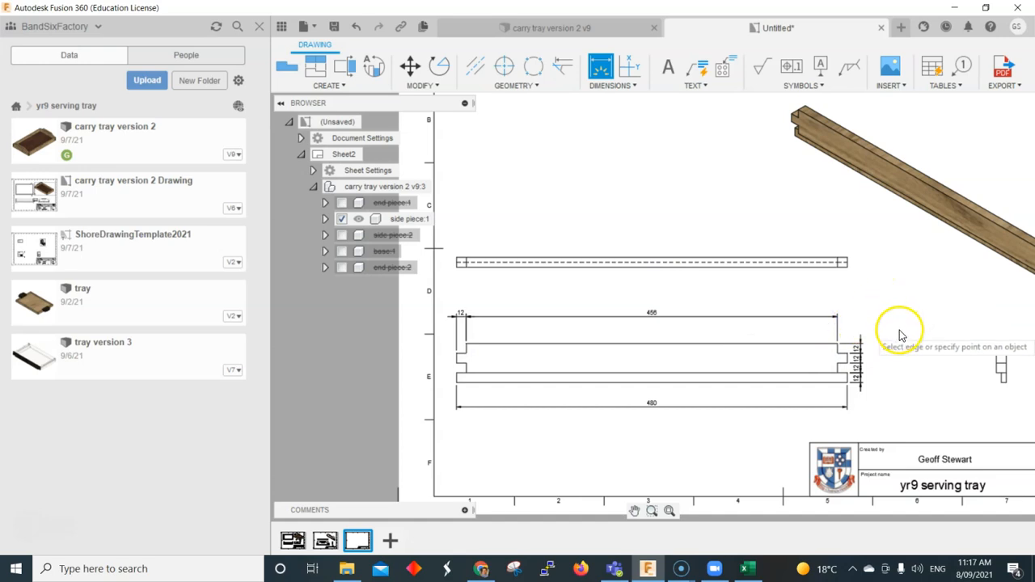
- Dimension the thickness of the narrow bottom lip in the end view, placing the dimension below it, and finish dimensioning
{"action": "scroll", "coordinate": [898, 337], "scroll_direction": "down", "scroll_amount": 1}
{"action": "mouse_move", "coordinate": [915, 332]}
{"action": "middle_mouse_down"}
{"action": "mouse_move", "coordinate": [779, 331]}
{"action": "mouse_move", "coordinate": [804, 314]}
{"action": "middle_mouse_up"}
{"action": "scroll", "coordinate": [911, 381], "scroll_direction": "up", "scroll_amount": 6}
{"action": "left_click", "coordinate": [826, 370]}
{"action": "left_click", "coordinate": [815, 372]}
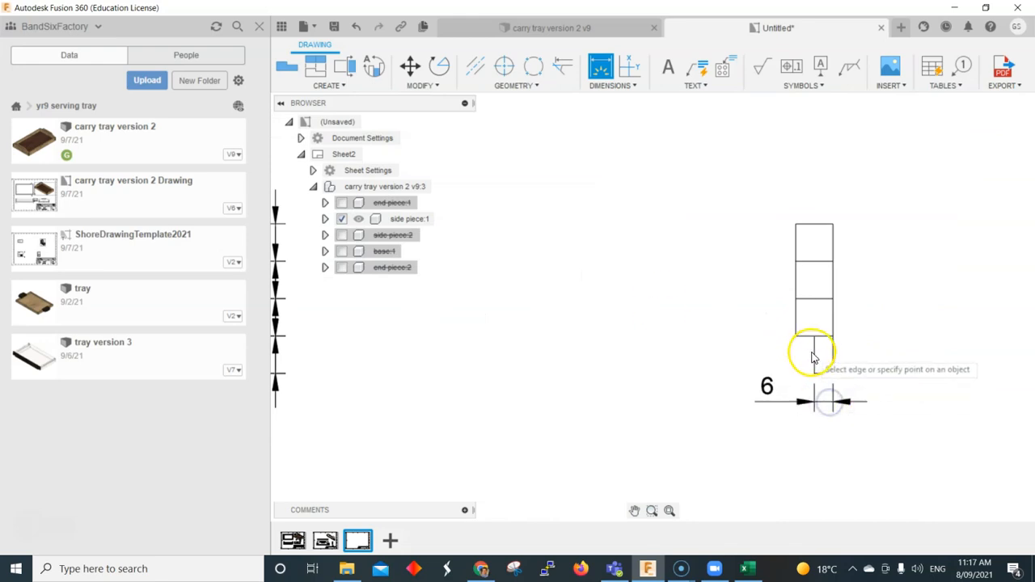
{"action": "left_click", "coordinate": [834, 355]}
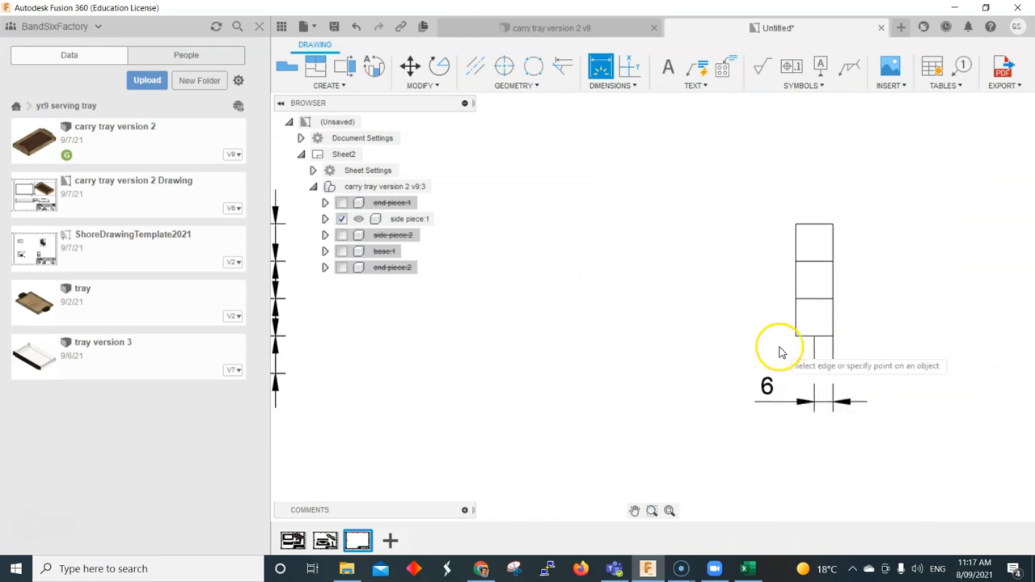
{"action": "scroll", "coordinate": [949, 335], "scroll_direction": "down", "scroll_amount": 6}
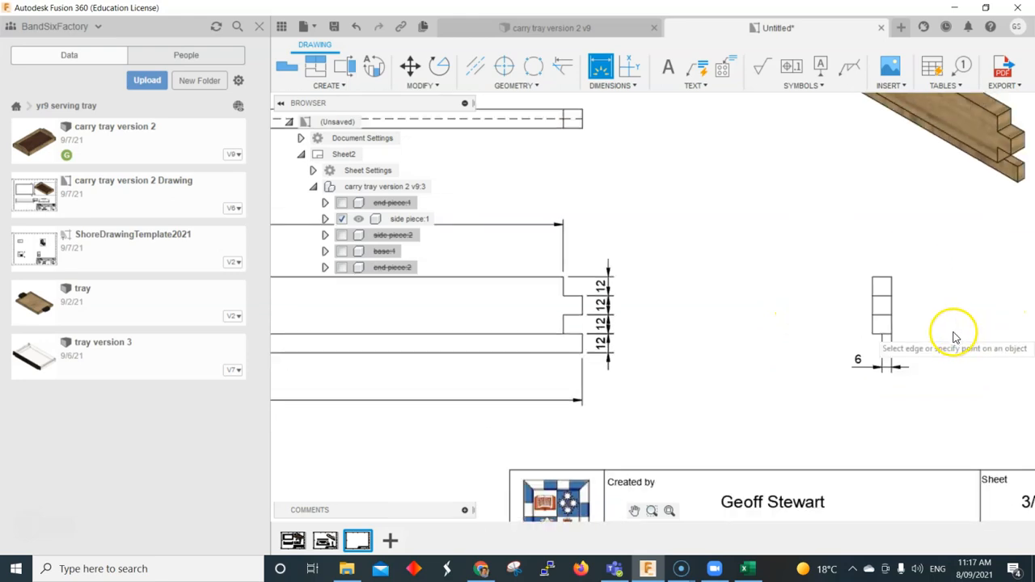
{"action": "right_click", "coordinate": [718, 191]}
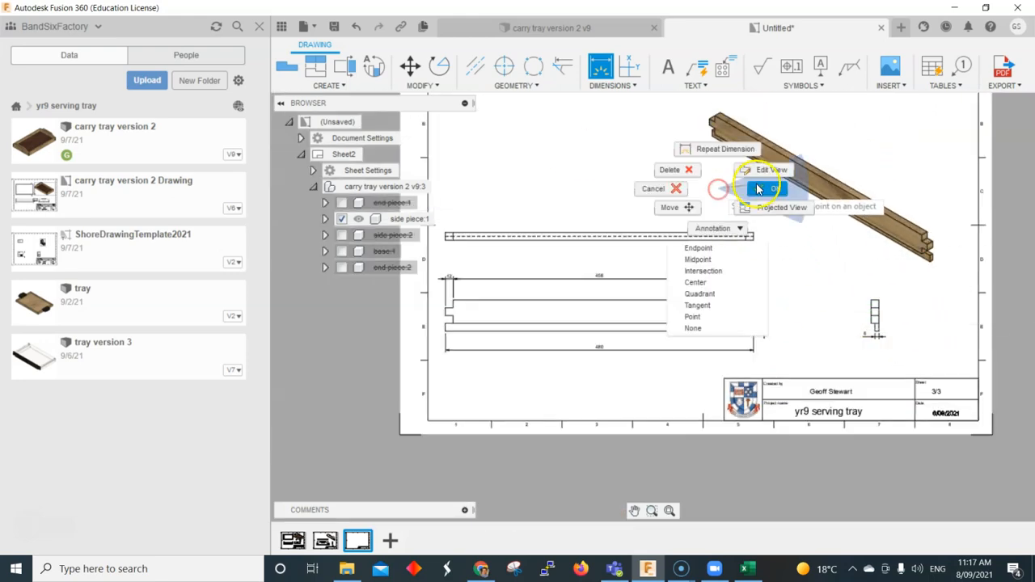
{"action": "left_click", "coordinate": [758, 185]}
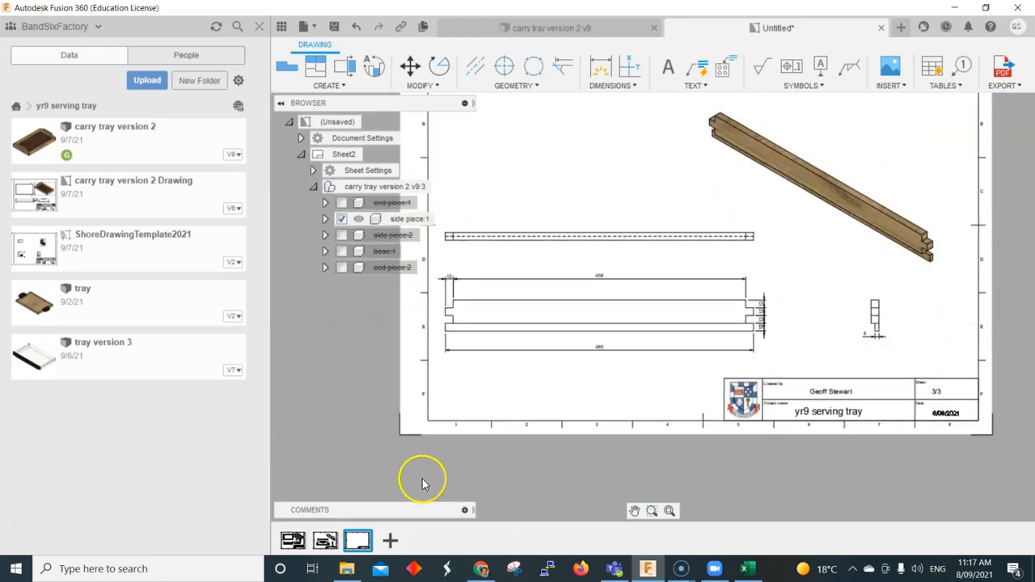
- Switch to the carry tray version 2 design and check the part name and description in the base component's properties
{"action": "left_click", "coordinate": [160, 154]}
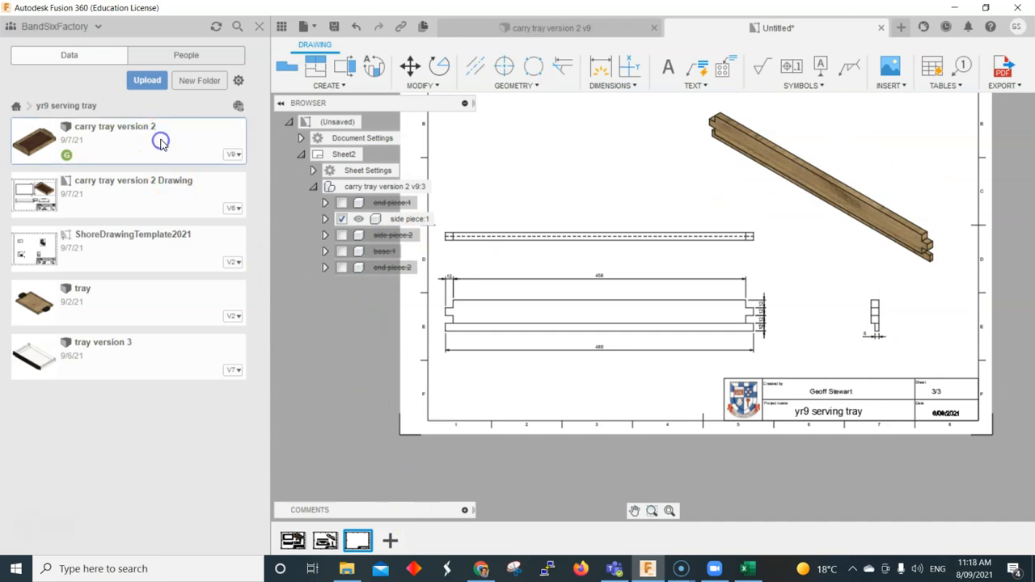
{"action": "left_click", "coordinate": [512, 27]}
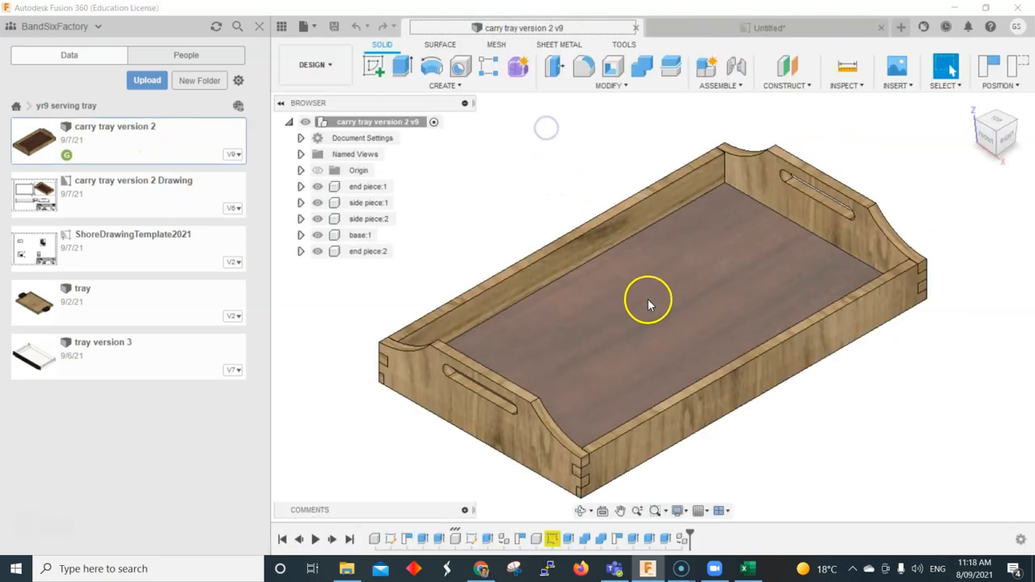
{"action": "left_click", "coordinate": [362, 236]}
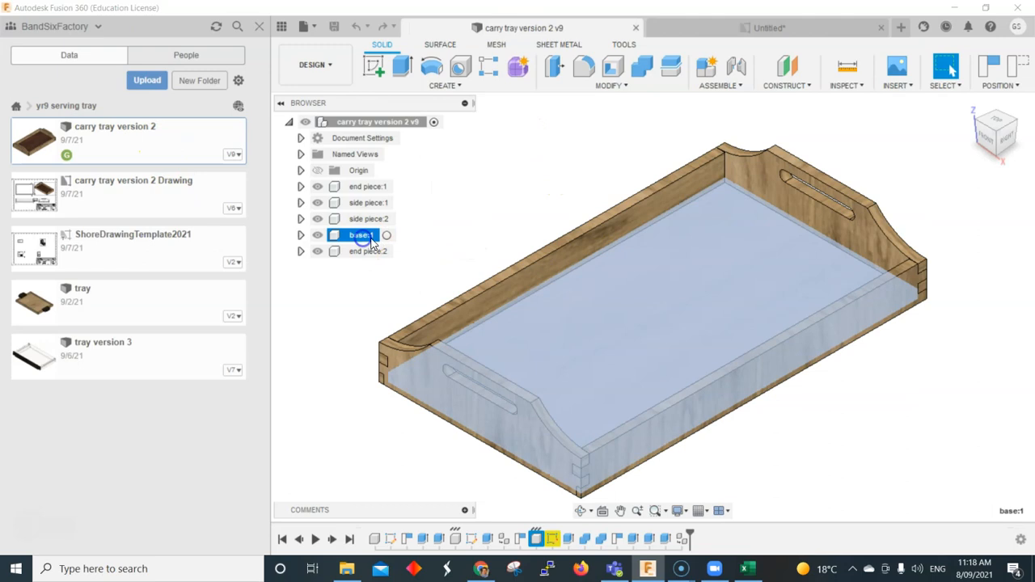
{"action": "right_click", "coordinate": [300, 189]}
{"action": "left_click", "coordinate": [414, 175]}
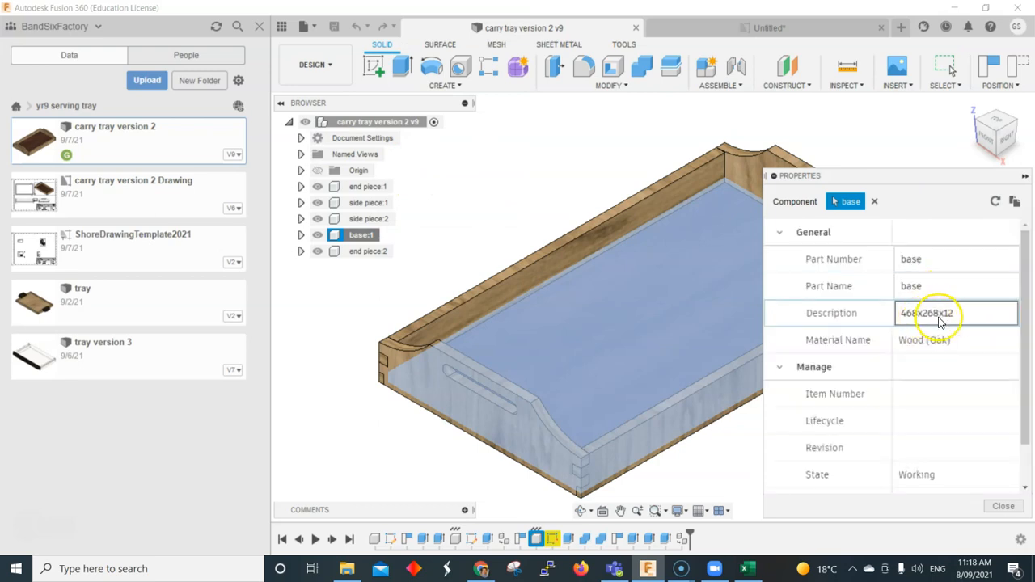
{"action": "left_click", "coordinate": [1002, 506]}
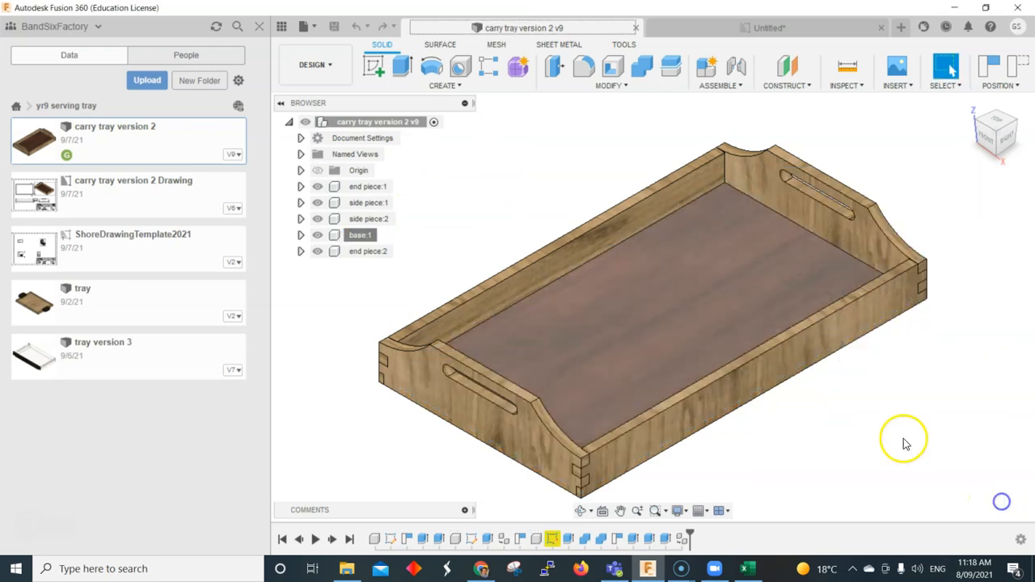
- Create a drawing of only the base component on a new A3 sheet in the existing untitled drawing
{"action": "left_click", "coordinate": [364, 236]}
{"action": "right_click", "coordinate": [367, 239]}
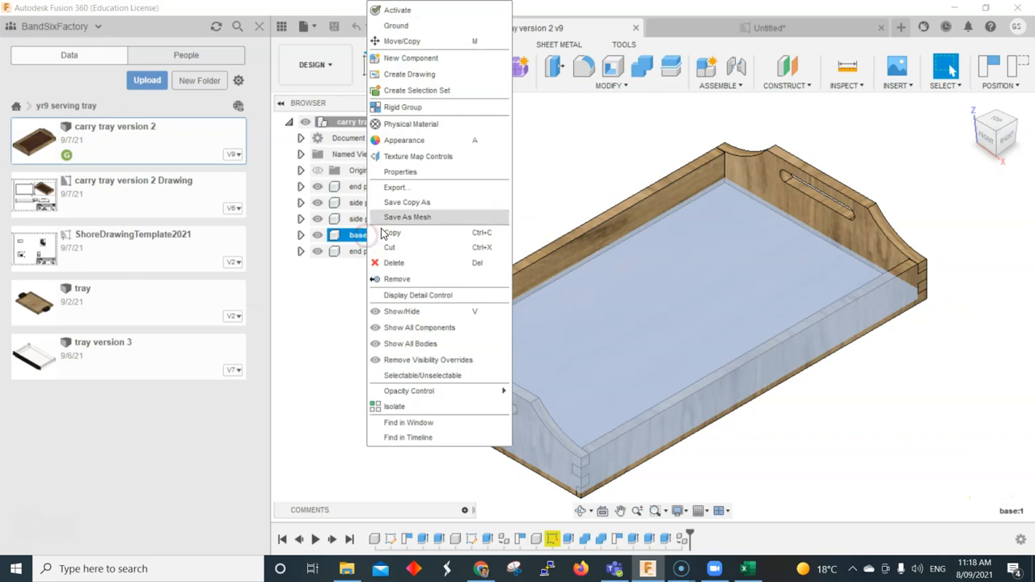
{"action": "left_click", "coordinate": [412, 74]}
{"action": "left_click", "coordinate": [958, 279]}
{"action": "left_click", "coordinate": [954, 309]}
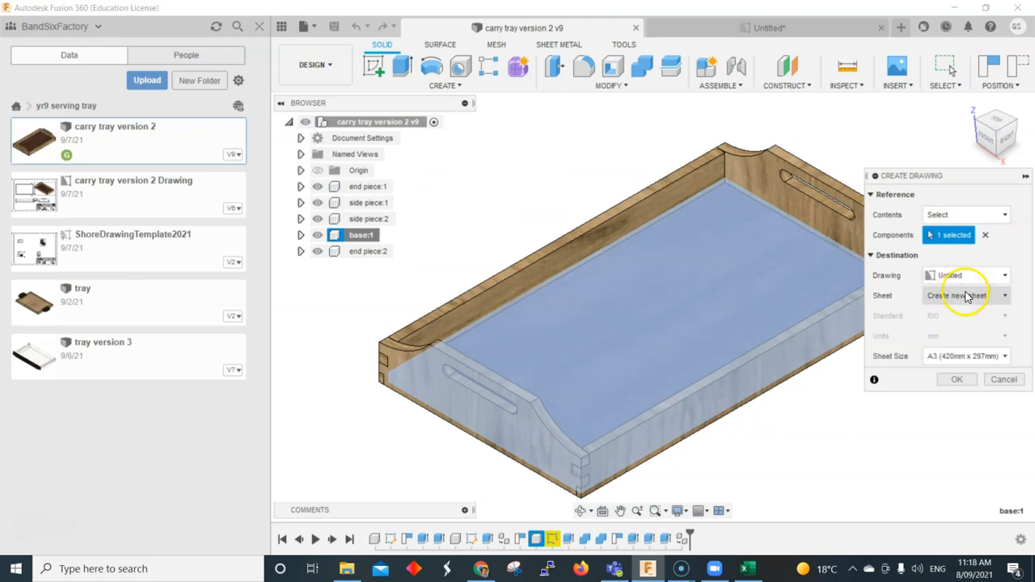
{"action": "left_click", "coordinate": [970, 382]}
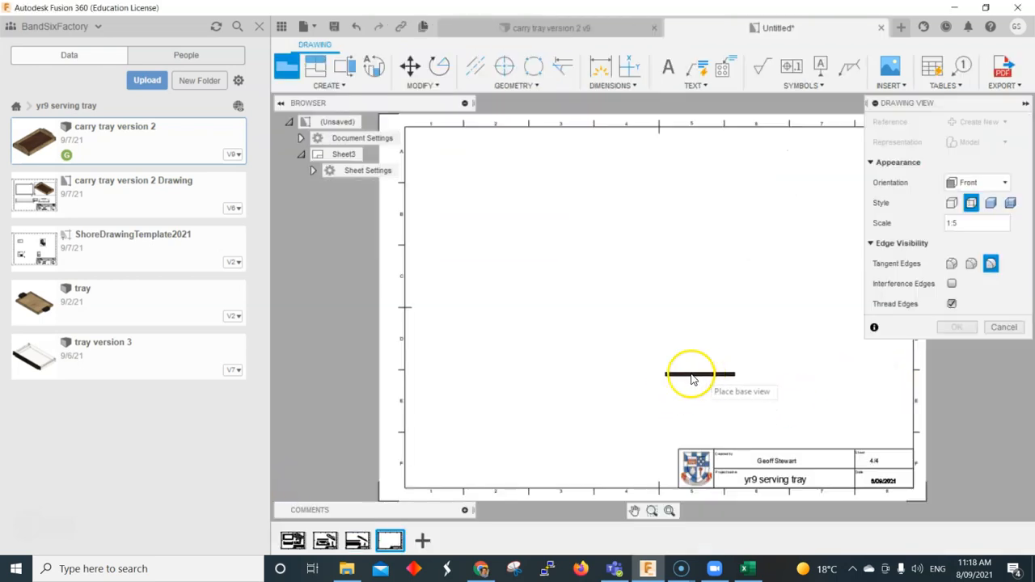
- Place the base's front view low on the sheet, using the RIGHT orientation at a scale of 1:3
{"action": "left_click", "coordinate": [539, 379]}
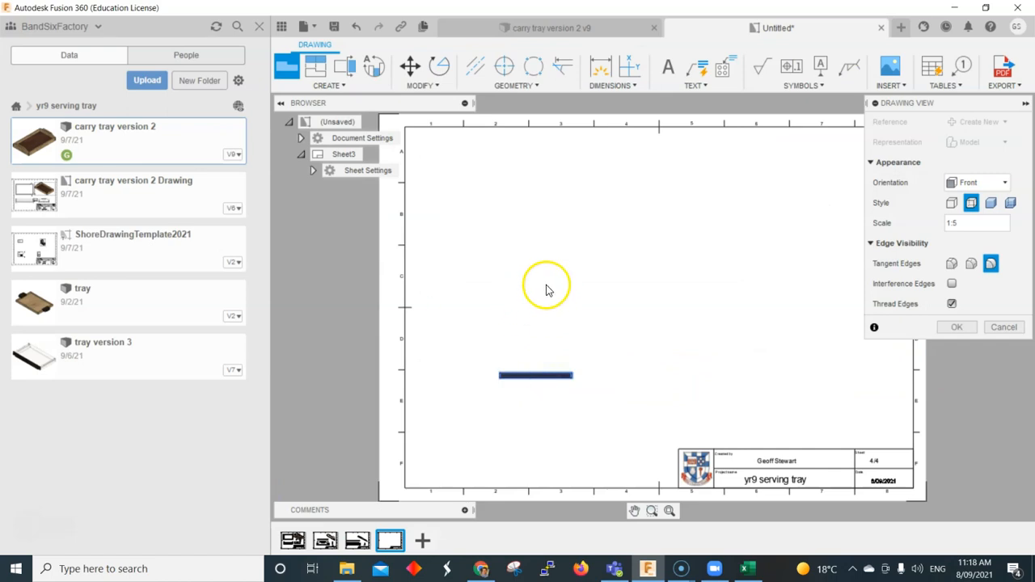
{"action": "left_click", "coordinate": [979, 182]}
{"action": "left_click", "coordinate": [974, 214]}
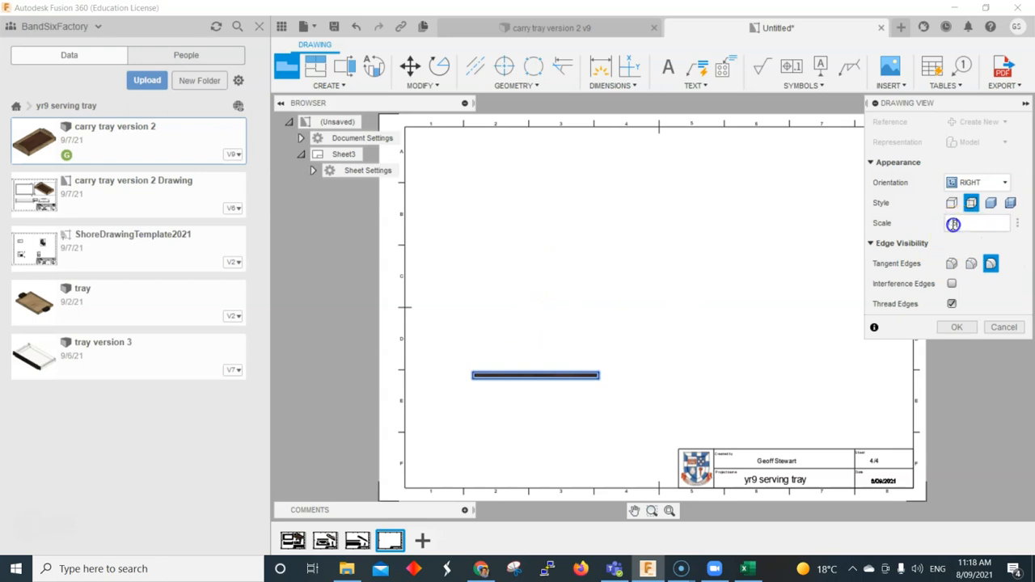
{"action": "type", "text": "3"}
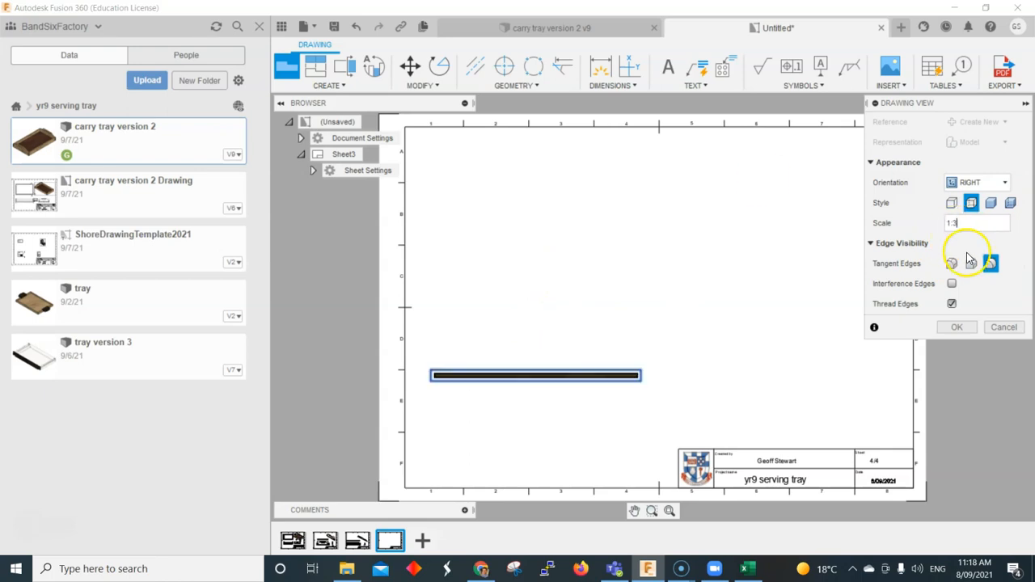
{"action": "left_click", "coordinate": [957, 328]}
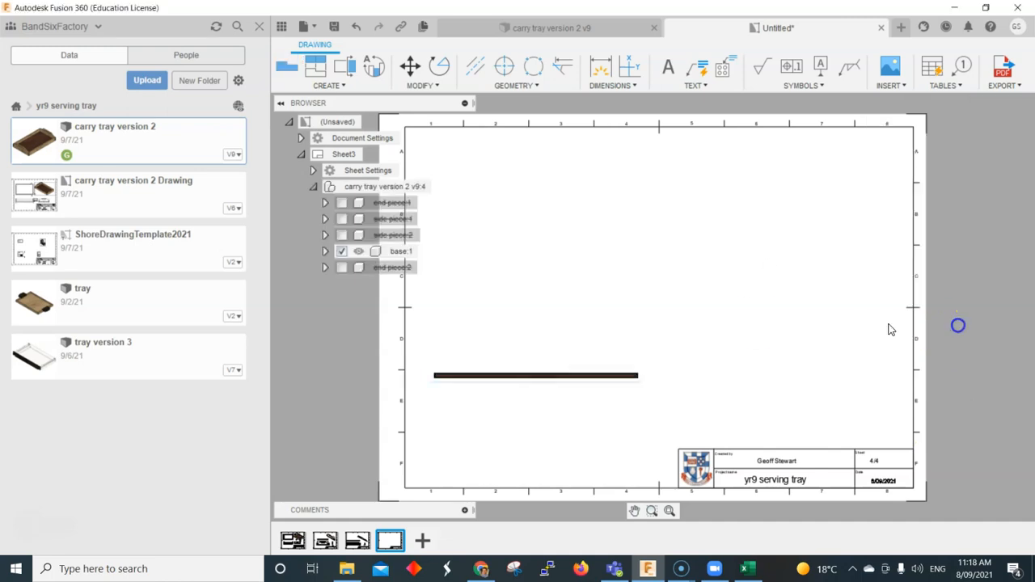
- Project a top view, an end view and an isometric view from the base's front view
{"action": "left_click", "coordinate": [319, 71]}
{"action": "left_click", "coordinate": [564, 368]}
{"action": "left_click", "coordinate": [771, 375]}
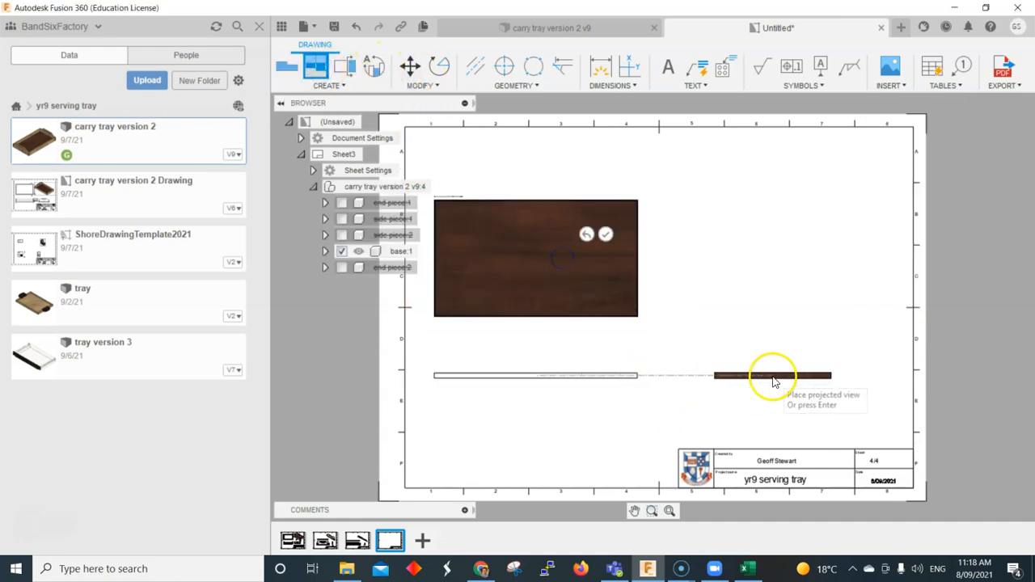
{"action": "left_click", "coordinate": [764, 243]}
{"action": "left_click", "coordinate": [806, 219]}
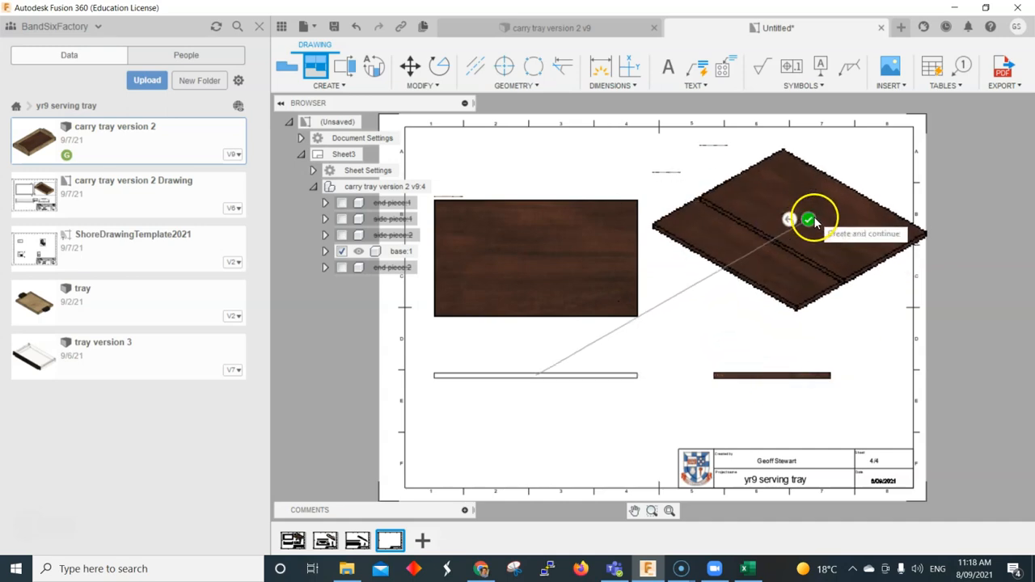
- Change the base's isometric view to the shaded style
{"action": "right_click", "coordinate": [841, 304]}
{"action": "left_click", "coordinate": [872, 282]}
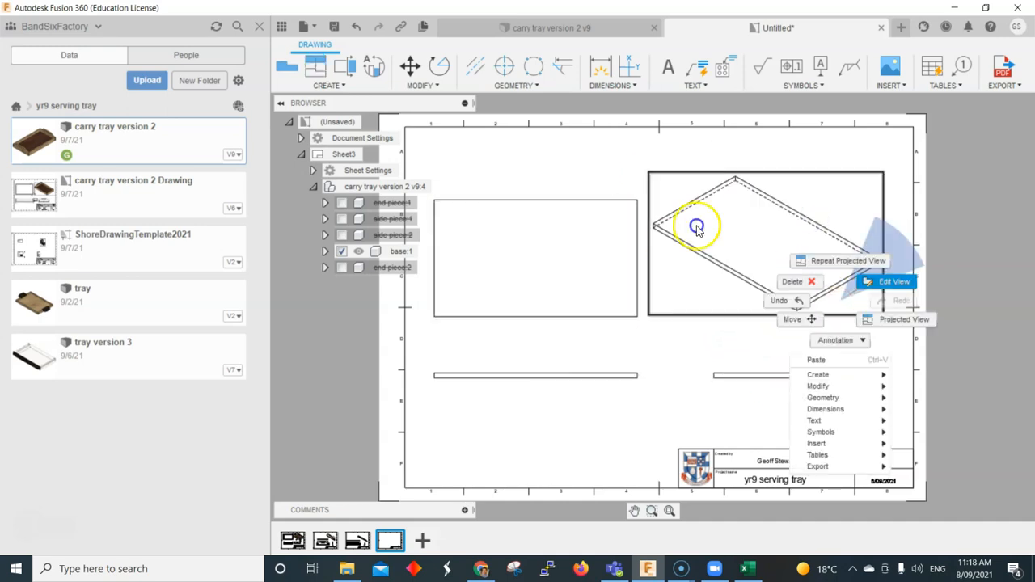
{"action": "left_click", "coordinate": [864, 312]}
{"action": "left_click", "coordinate": [1010, 143]}
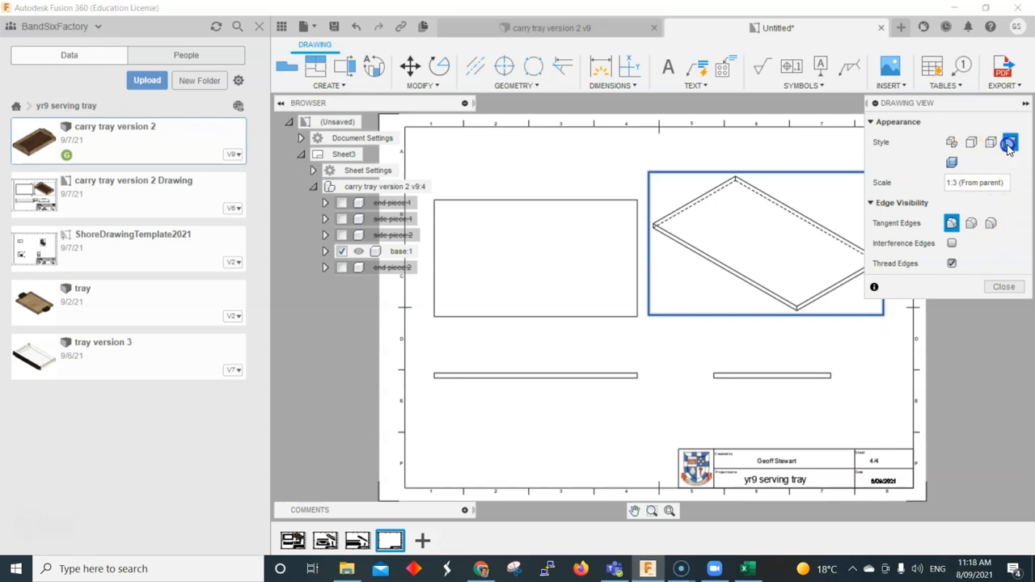
{"action": "left_click", "coordinate": [1002, 286]}
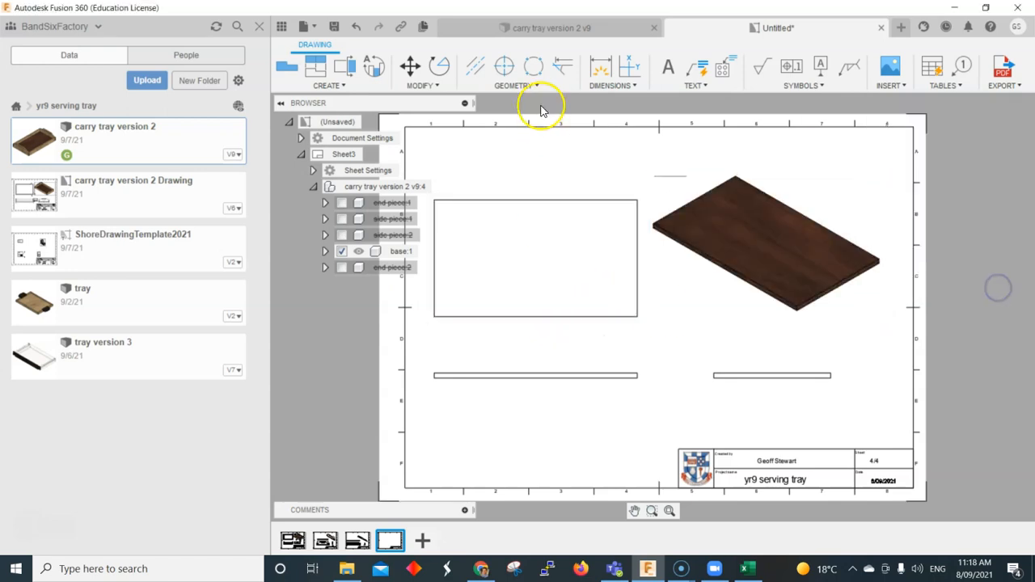
- Dimension the base's thickness beside the end view and its width below that view
{"action": "left_click", "coordinate": [601, 68]}
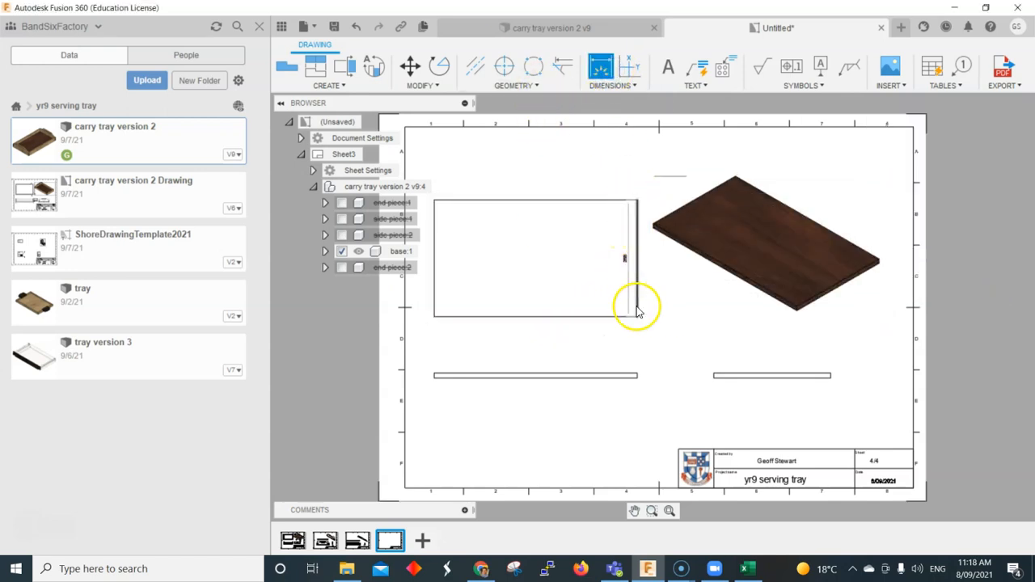
{"action": "scroll", "coordinate": [845, 384], "scroll_direction": "up", "scroll_amount": 5}
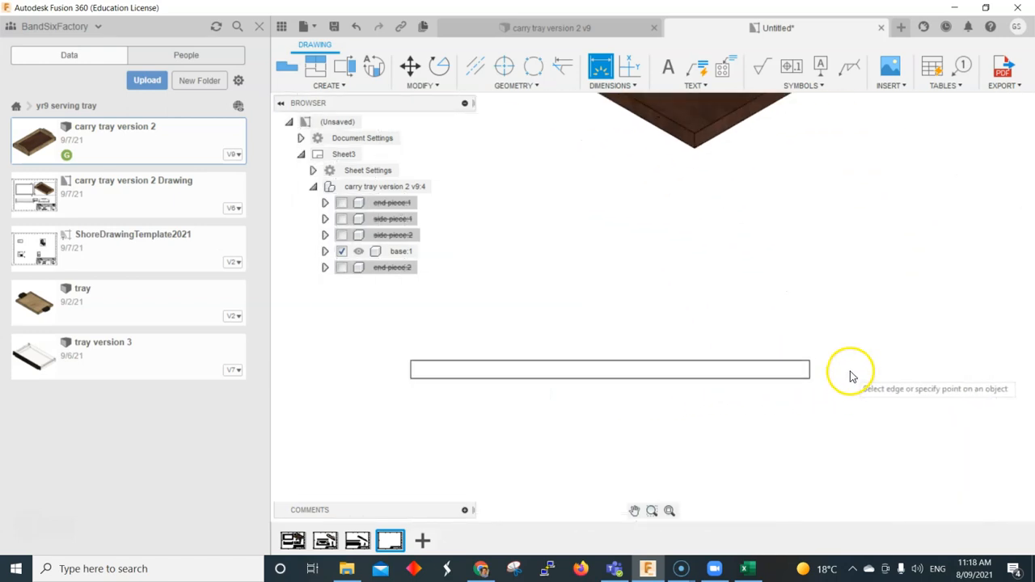
{"action": "left_click", "coordinate": [809, 364]}
{"action": "left_click", "coordinate": [809, 362]}
{"action": "left_click", "coordinate": [839, 363]}
{"action": "scroll", "coordinate": [732, 366], "scroll_direction": "down", "scroll_amount": 3}
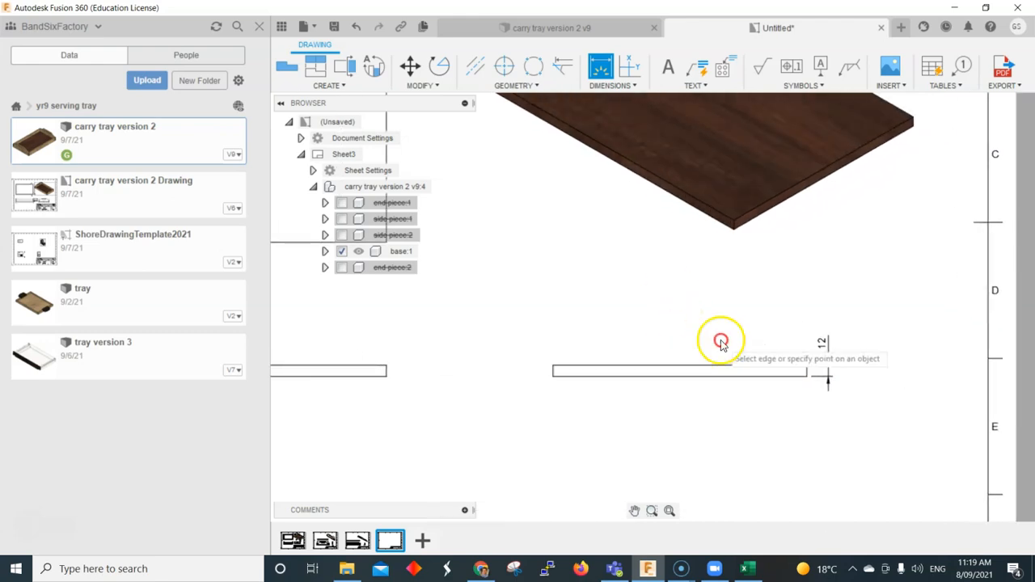
{"action": "left_click", "coordinate": [646, 376]}
{"action": "left_click", "coordinate": [650, 400]}
- Dimension the base's length below the front view and finish dimensioning
{"action": "middle_click_drag", "start_coordinate": [501, 371], "coordinate": [637, 524]}
{"action": "scroll", "coordinate": [594, 477], "scroll_direction": "down", "scroll_amount": 2}
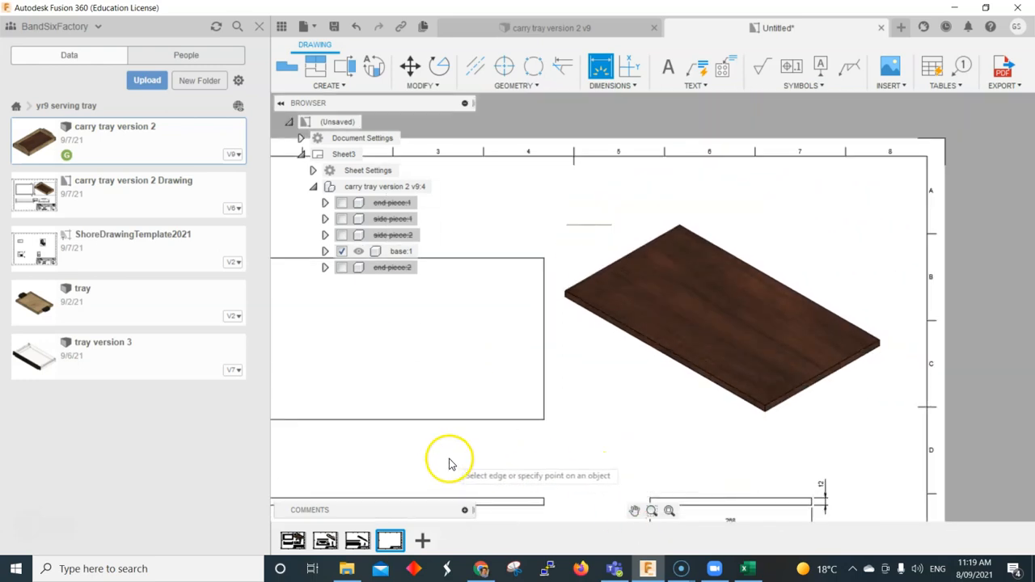
{"action": "middle_click_drag", "start_coordinate": [455, 458], "coordinate": [782, 365]}
{"action": "left_click", "coordinate": [752, 402]}
{"action": "left_click", "coordinate": [759, 440]}
{"action": "right_click", "coordinate": [873, 374]}
{"action": "left_click", "coordinate": [848, 369]}
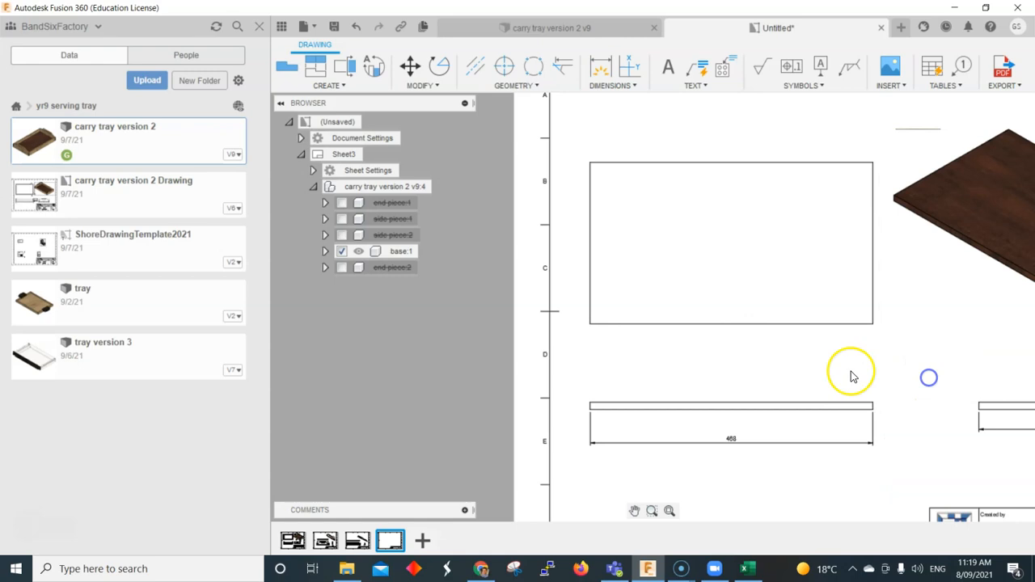
{"action": "scroll", "coordinate": [854, 385], "scroll_direction": "down", "scroll_amount": 3}
{"action": "mouse_move", "coordinate": [854, 385]}
{"action": "middle_mouse_down"}
{"action": "mouse_move", "coordinate": [855, 369]}
{"action": "mouse_move", "coordinate": [728, 340]}
{"action": "middle_mouse_up"}
{"action": "scroll", "coordinate": [732, 334], "scroll_direction": "up", "scroll_amount": 3}
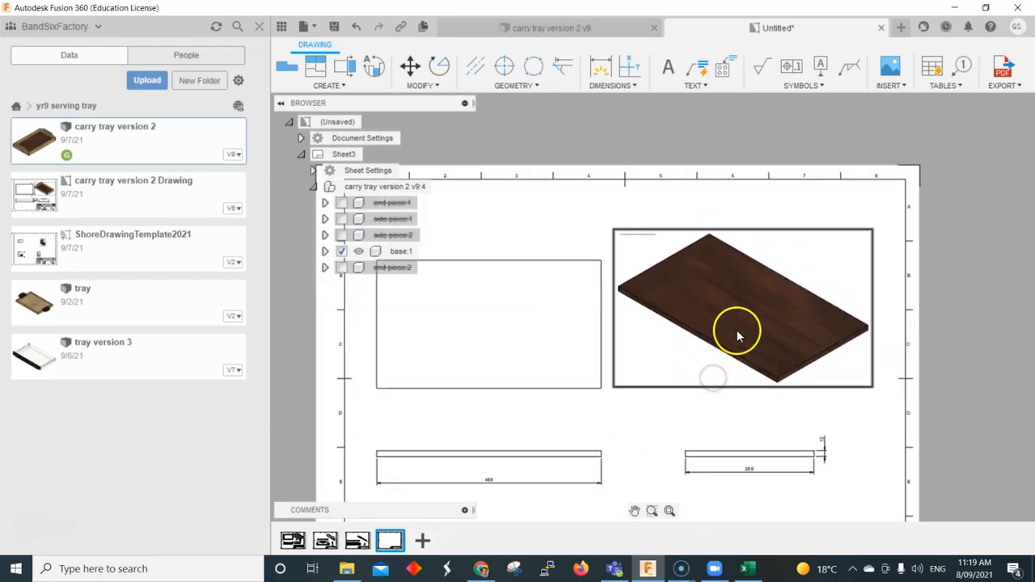
- Save the drawing as "carry tray version 2 Drawing v2" in the yr9 serving tray folder
{"action": "left_click", "coordinate": [1002, 81]}
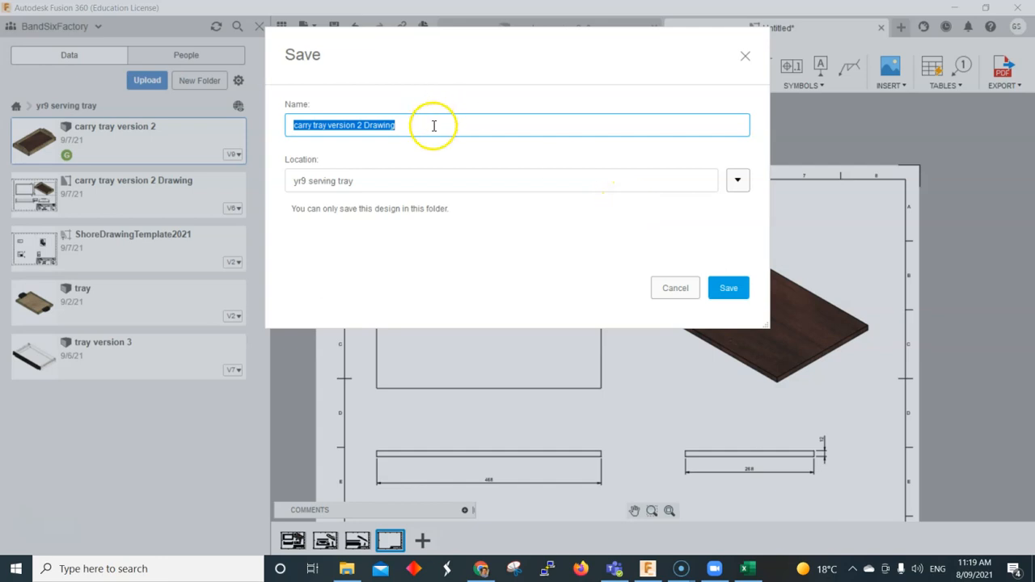
{"action": "left_click", "coordinate": [433, 126]}
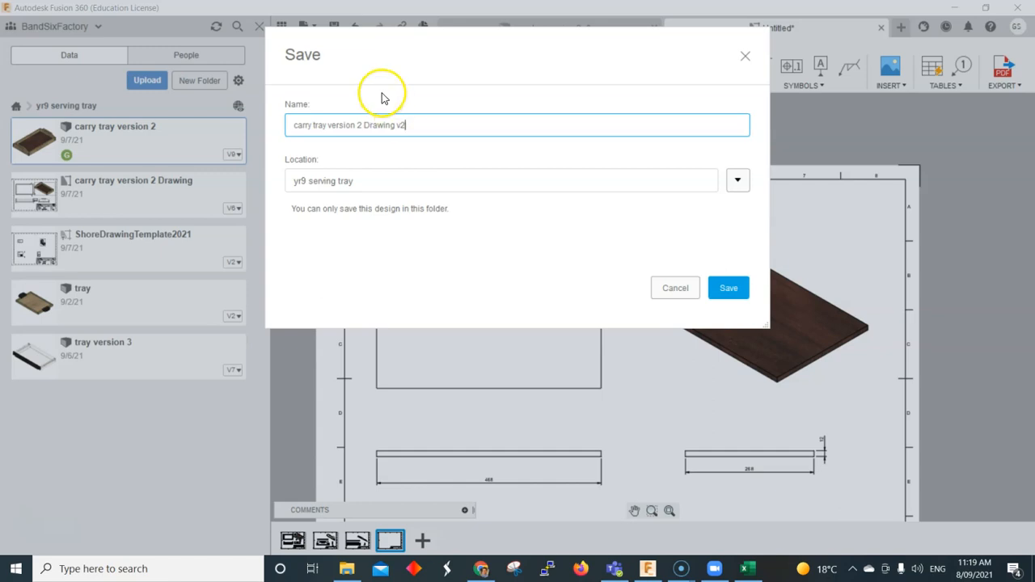
{"action": "left_click", "coordinate": [751, 291]}
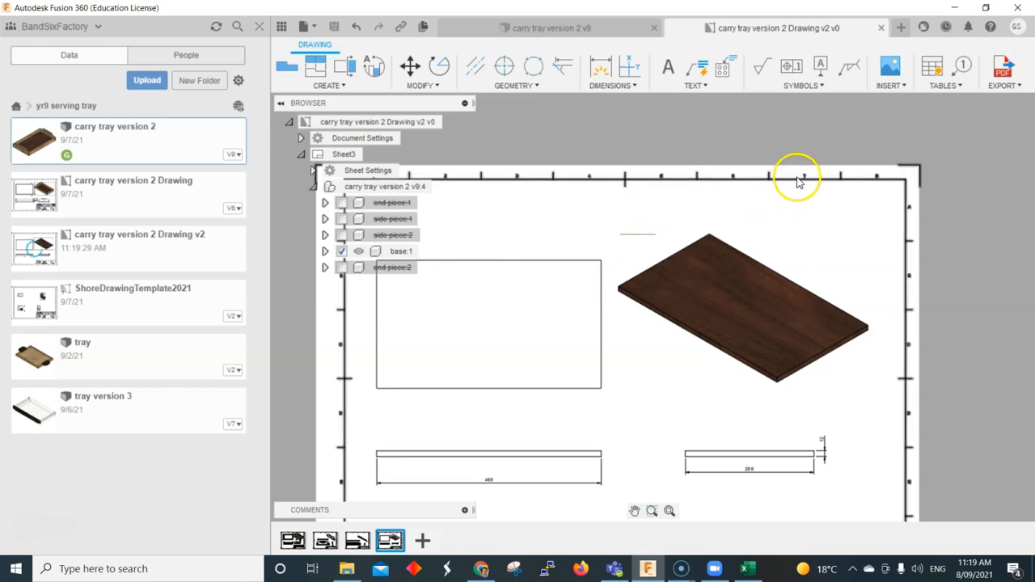
- Export the drawing as a PDF to the Desktop, named "carry tray version 2 Drawing v2 v1.pdf"
{"action": "left_click", "coordinate": [1003, 85]}
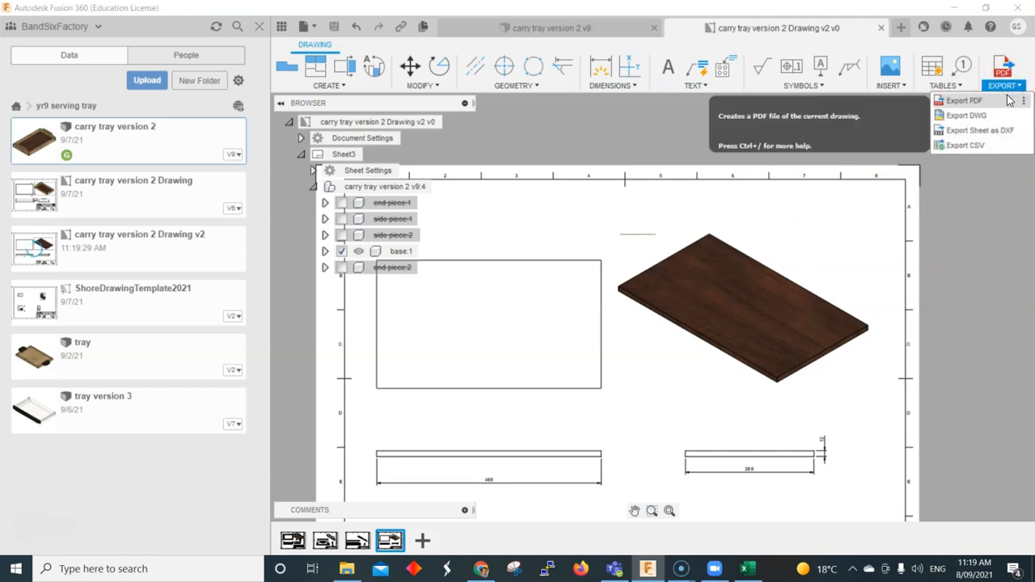
{"action": "left_click", "coordinate": [1009, 101]}
{"action": "left_click", "coordinate": [959, 185]}
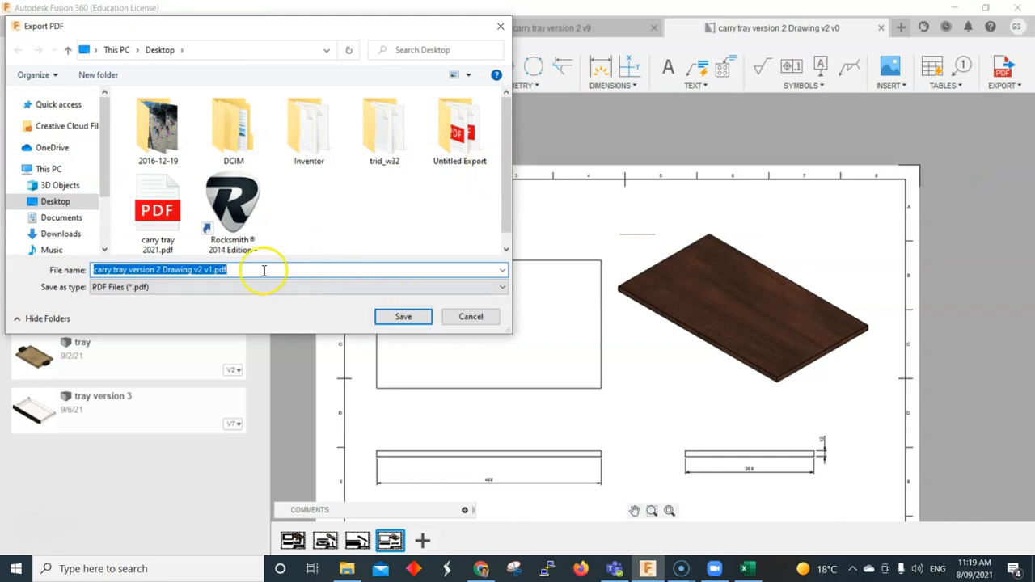
{"action": "left_click", "coordinate": [404, 324]}
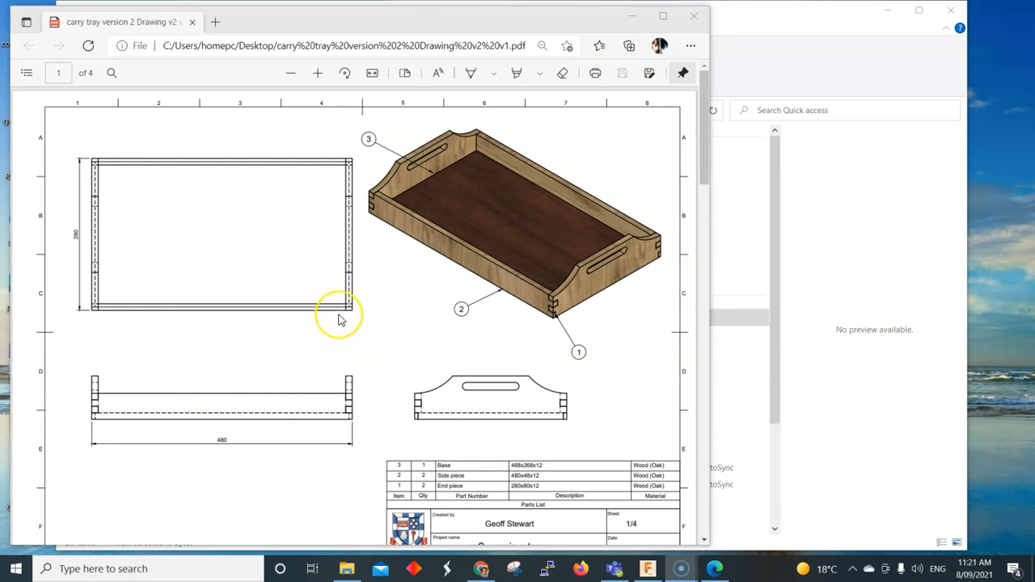
- Review the views, dimensions and title blocks on all four sheets of the exported PDF in the browser
{"action": "scroll", "coordinate": [340, 319], "scroll_direction": "down", "scroll_amount": 10}
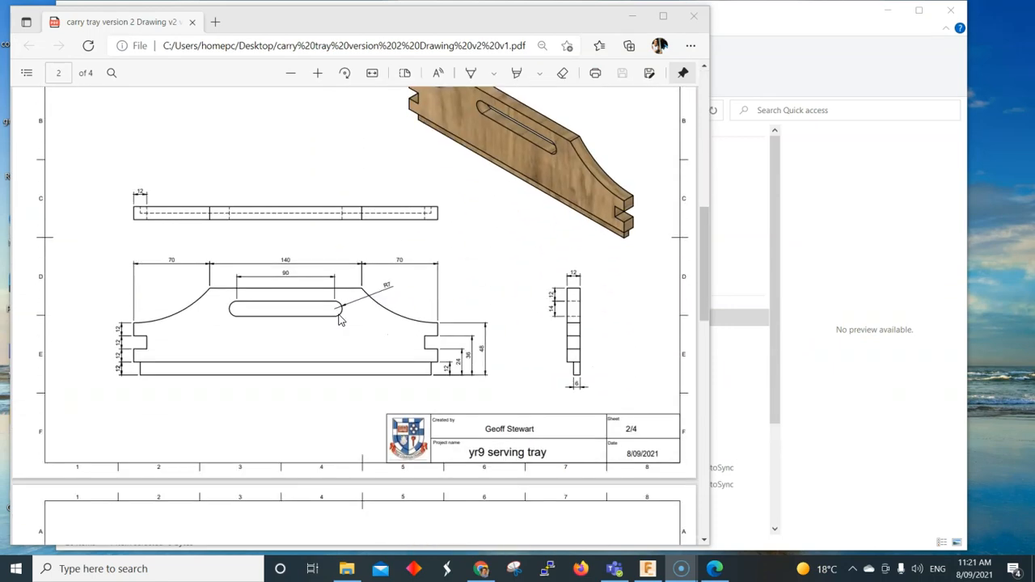
{"action": "scroll", "coordinate": [340, 320], "scroll_direction": "down", "scroll_amount": 10}
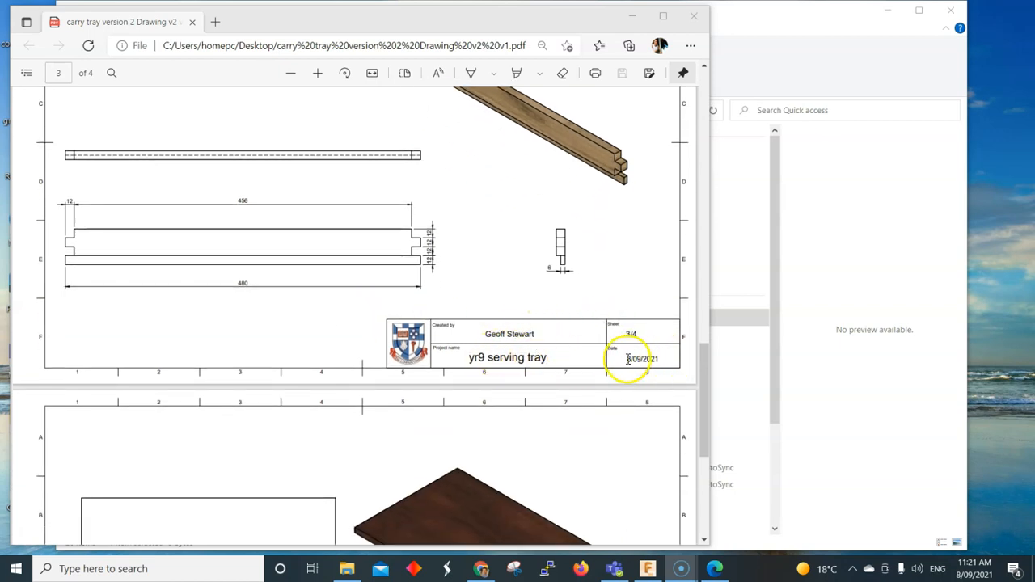
{"action": "scroll", "coordinate": [579, 362], "scroll_direction": "down", "scroll_amount": 5}
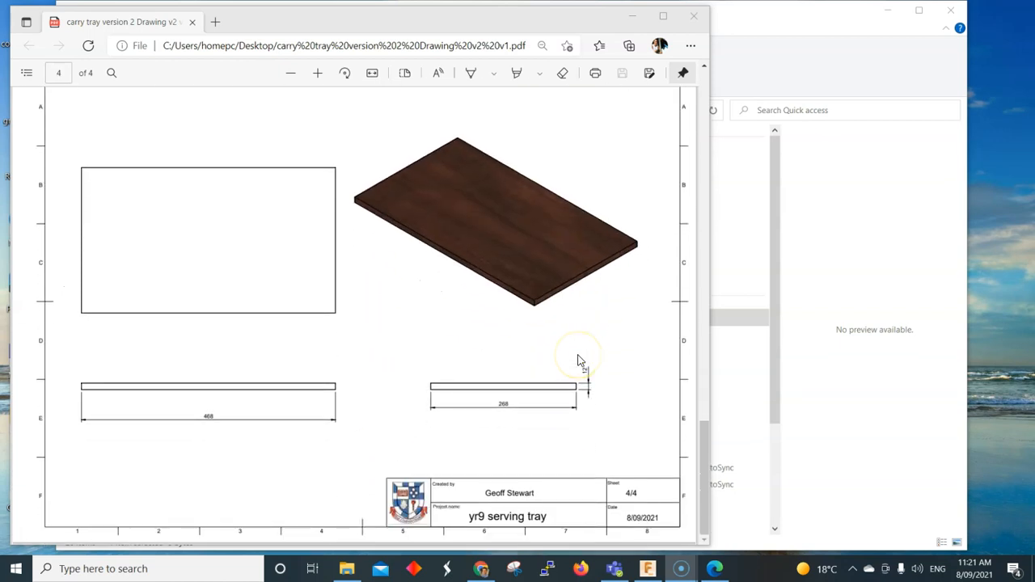
{"action": "scroll", "coordinate": [576, 353], "scroll_direction": "up", "scroll_amount": 12}
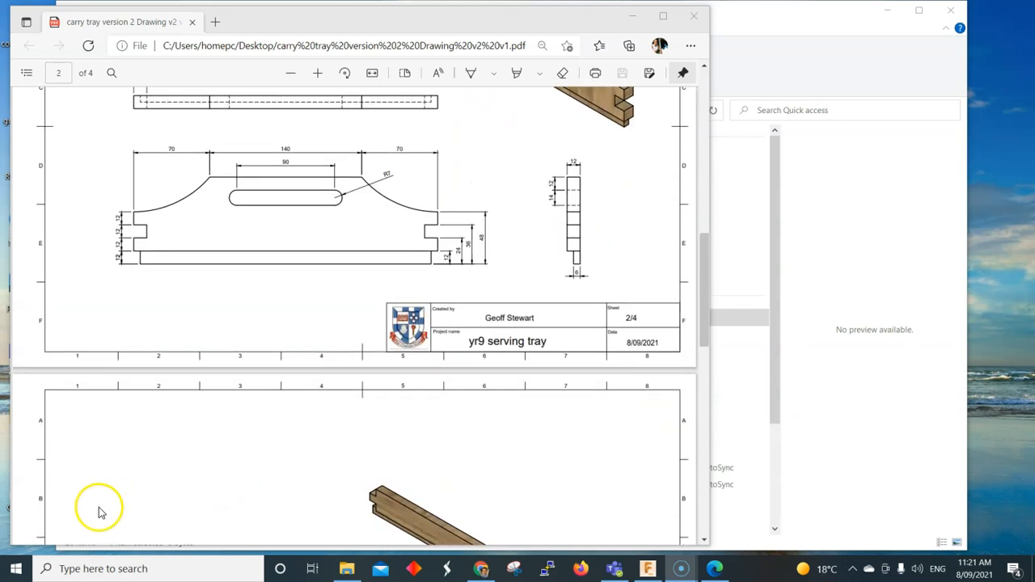